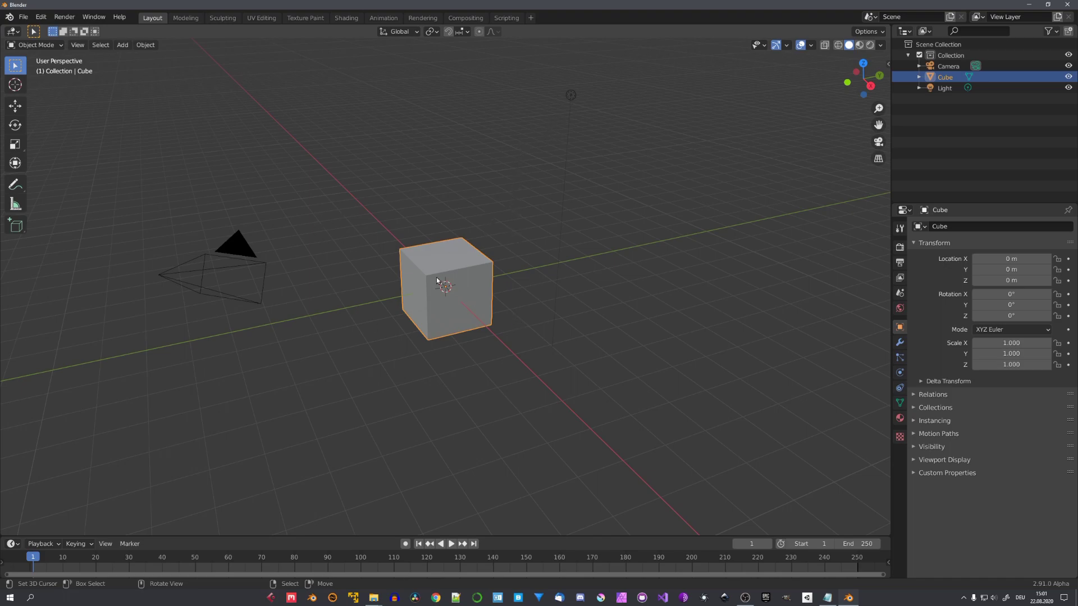
Delete the default camera, cube and light from the scene.
middle_drag(448, 283, 449, 285)
scroll(454, 296, down, 3)
key(a)
key(x)
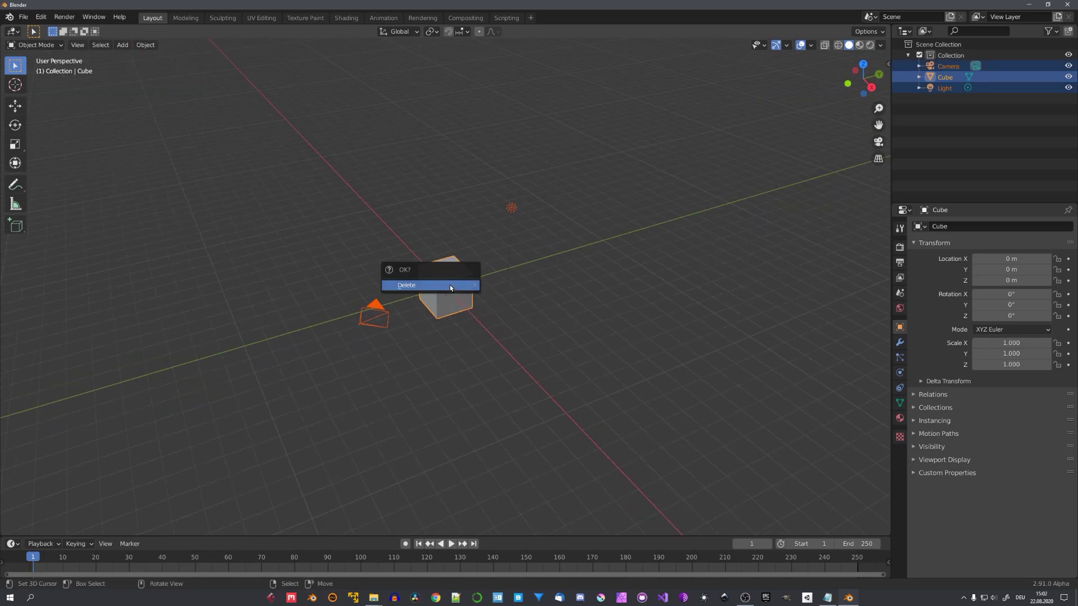
click(450, 285)
Add a plane as the ground and scale it by 10.
key(shift+a)
mouse_move(456, 290)
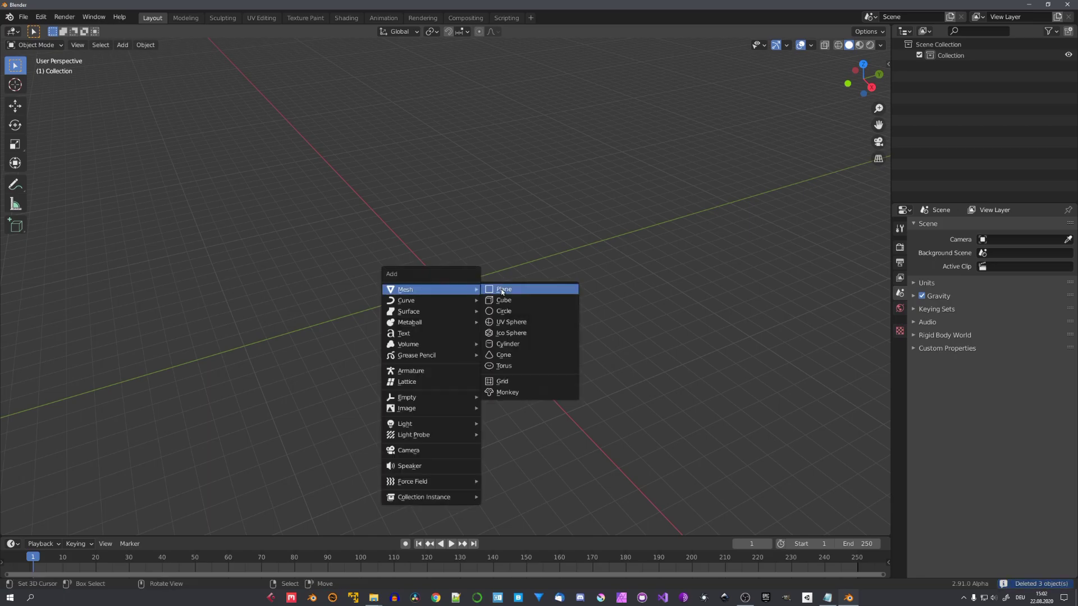
click(502, 291)
text(s10)
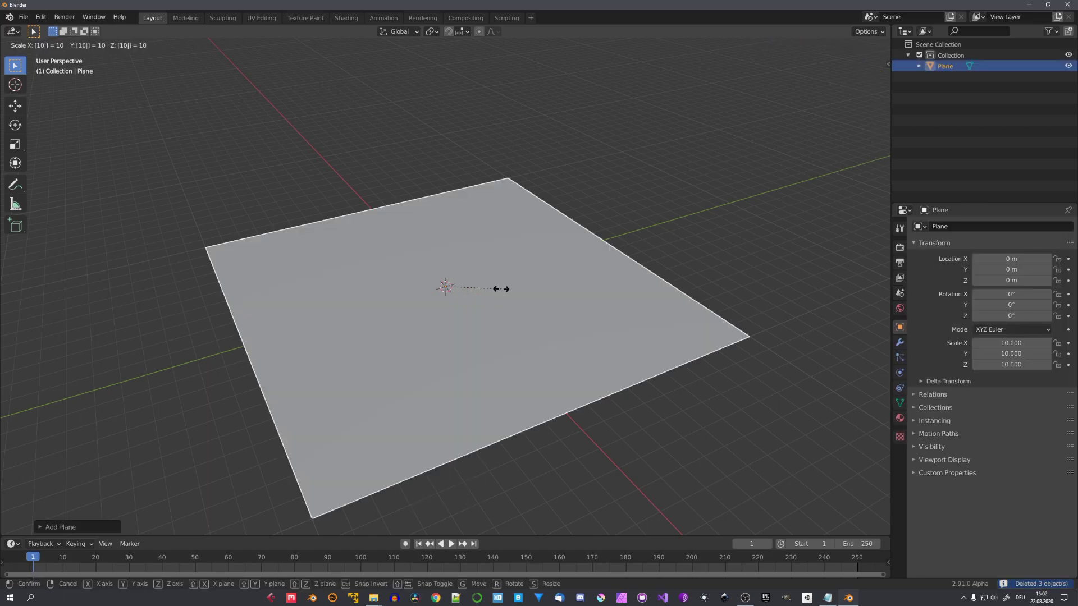
key(Return)
Add a text object on the ground plane.
scroll(505, 306, up, 5)
key(shift+a)
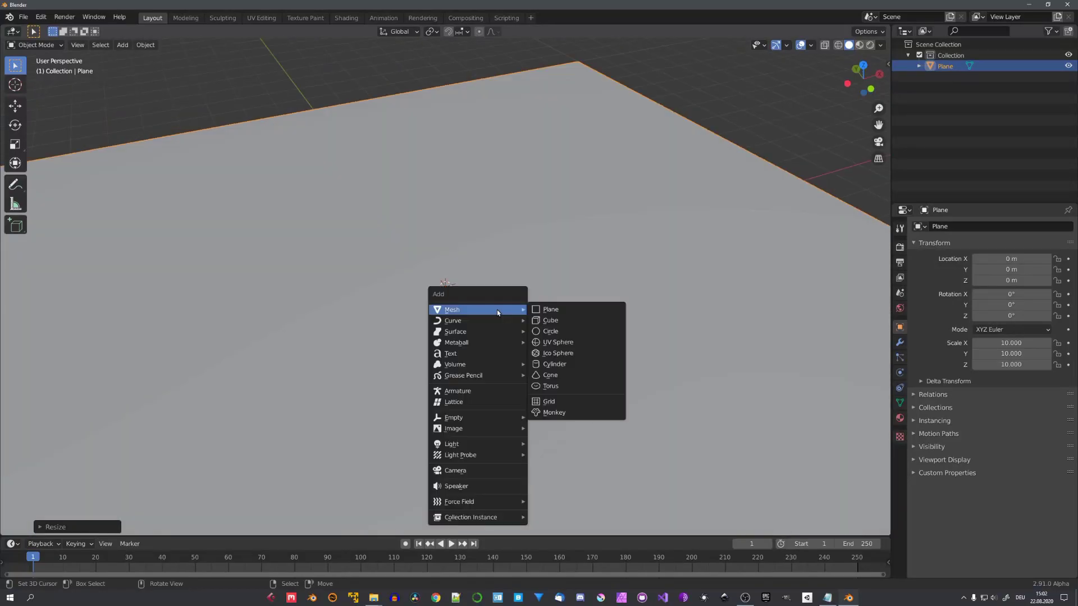
click(470, 358)
middle_drag(471, 355, 504, 312)
scroll(527, 341, up, 4)
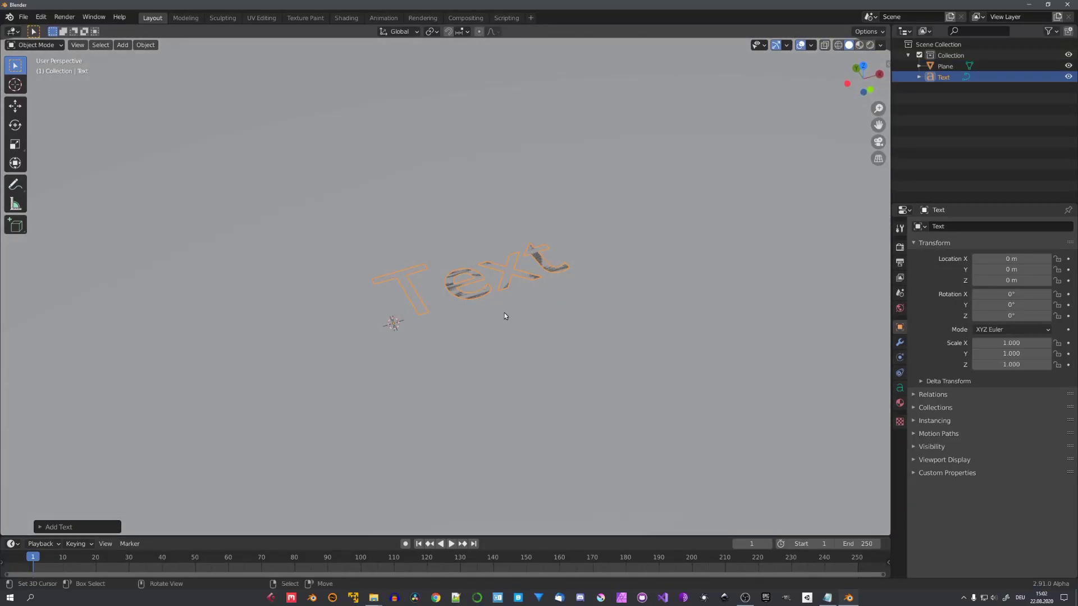
scroll(498, 315, up, 5)
Set the text's horizontal and vertical paragraph alignment to Center.
click(899, 388)
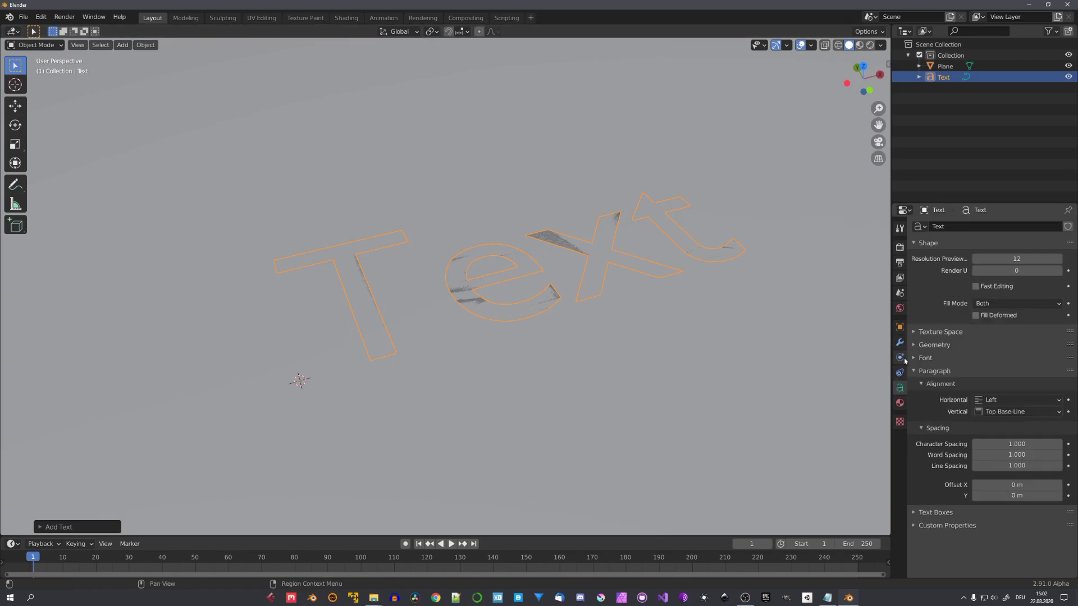
click(1000, 402)
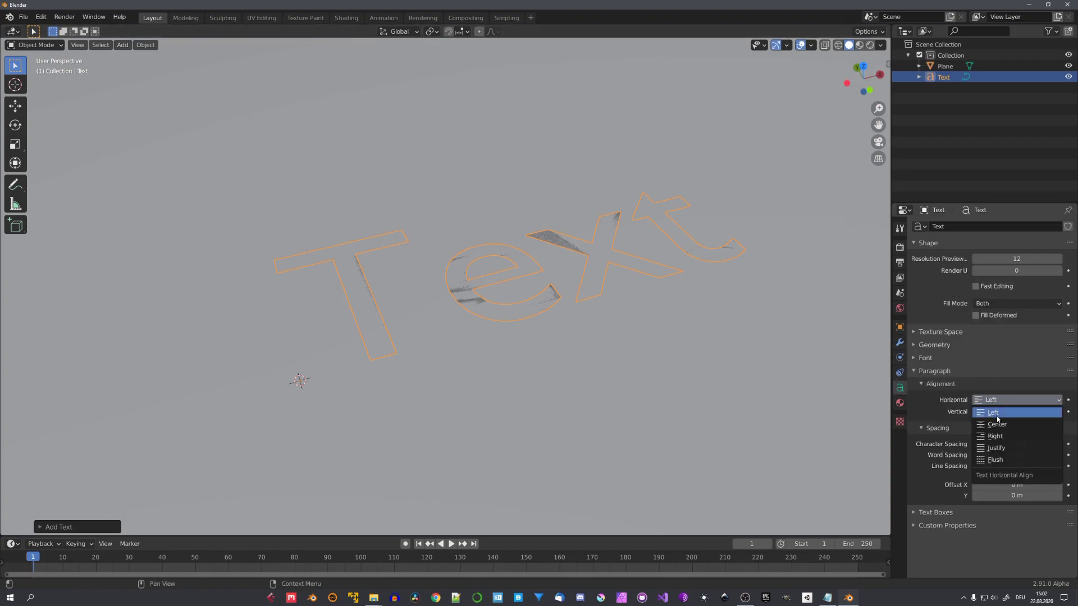
click(996, 415)
click(996, 415)
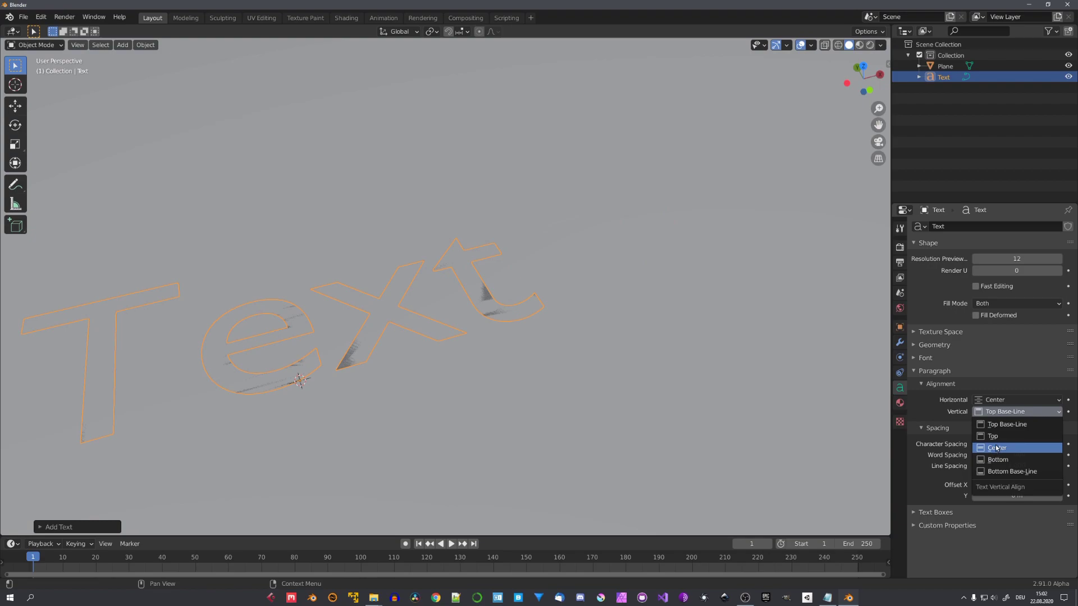
click(997, 446)
Set the text's geometry extrusion to 0.15 m.
scroll(646, 372, down, 6)
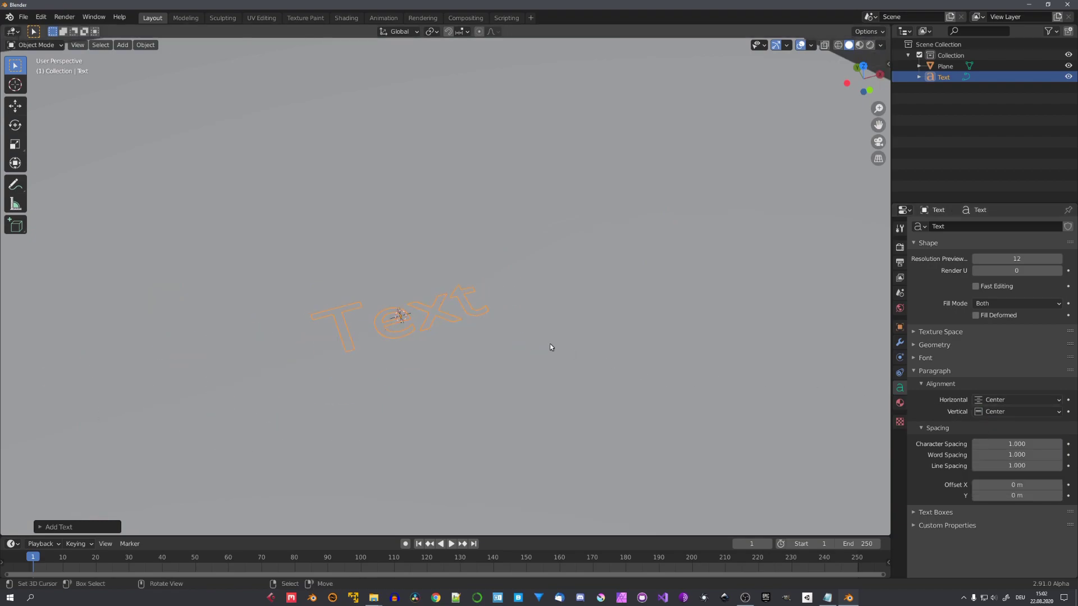
scroll(528, 357, up, 5)
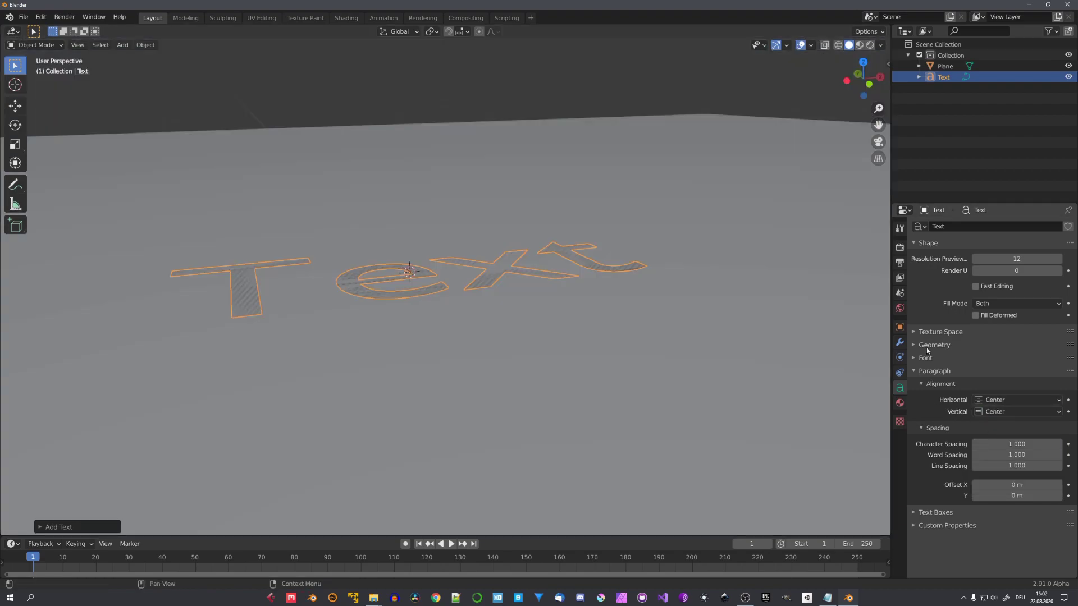
click(926, 345)
drag(1010, 372, 905, 372)
middle_drag(747, 362, 517, 293)
key(g)
key(z)
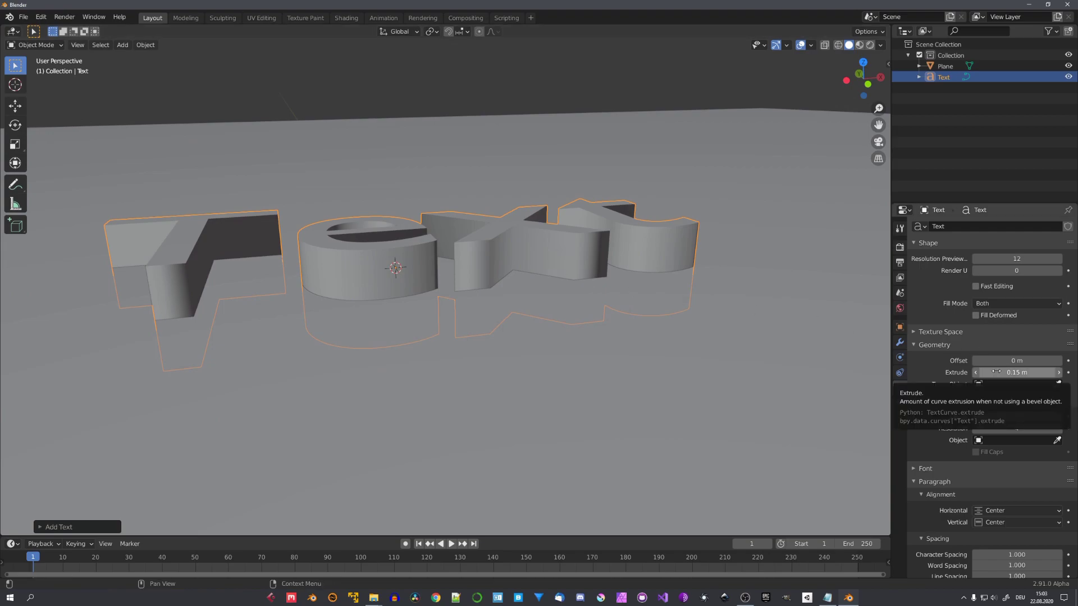
middle_drag(713, 322, 714, 326)
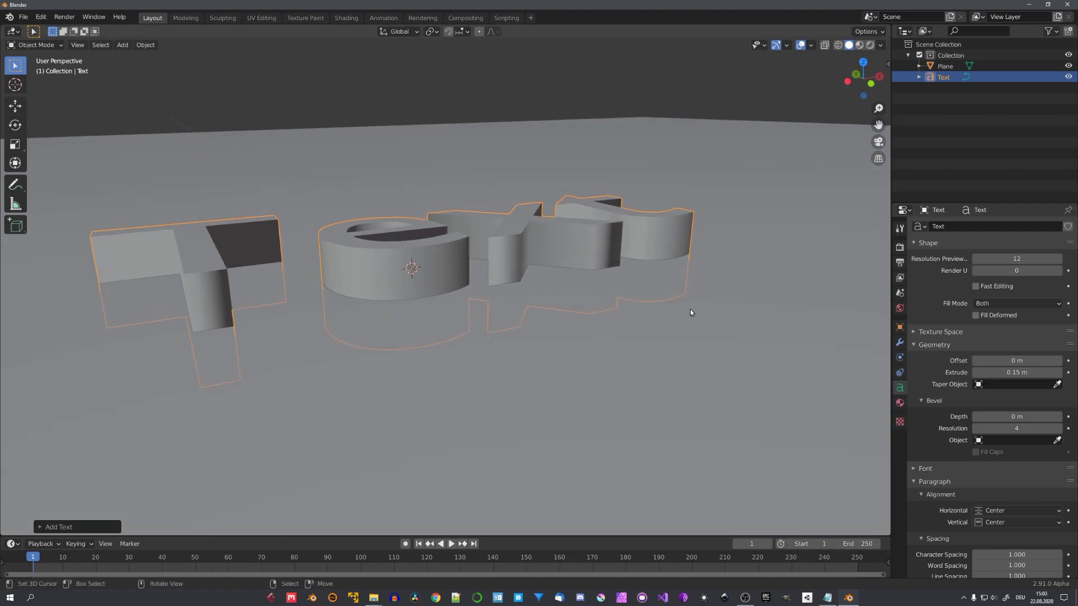
Copy the text's Extrude value as a new driver and paste the driver onto its Z location.
right_click(1011, 373)
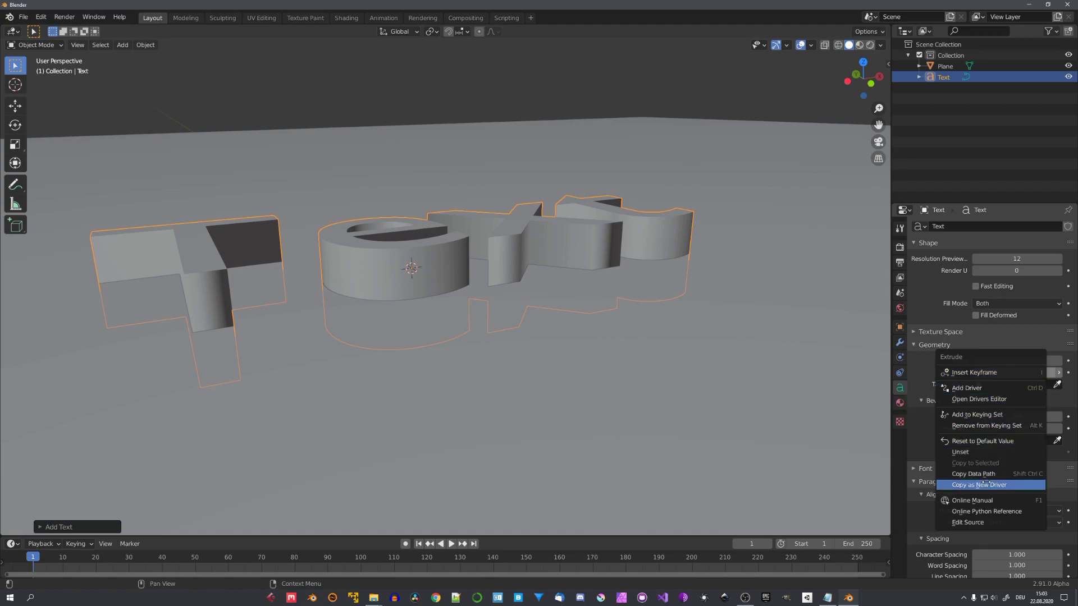
key(n)
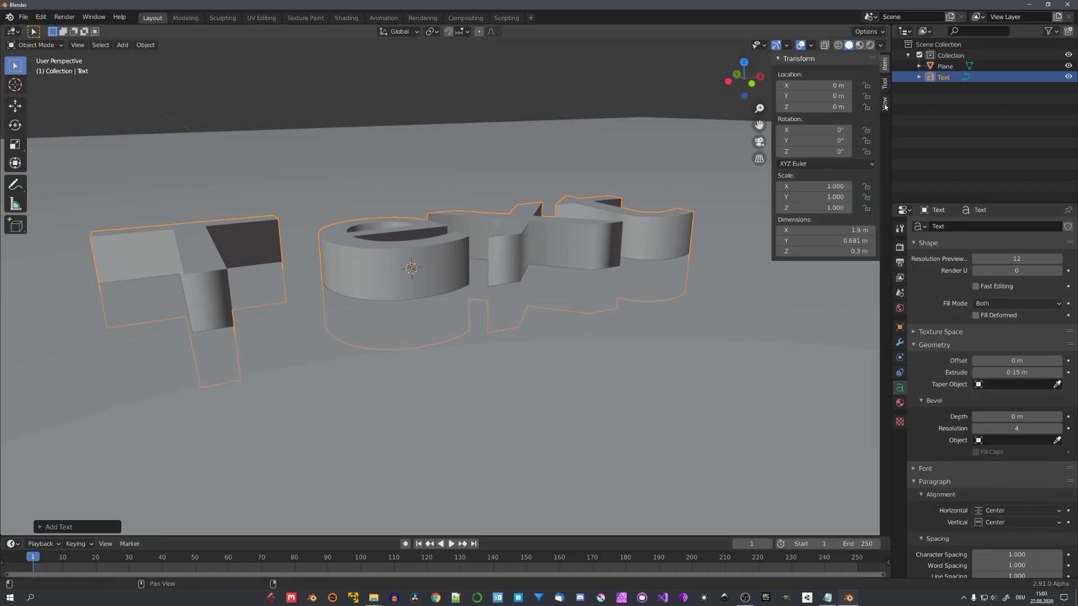
right_click(805, 107)
click(781, 143)
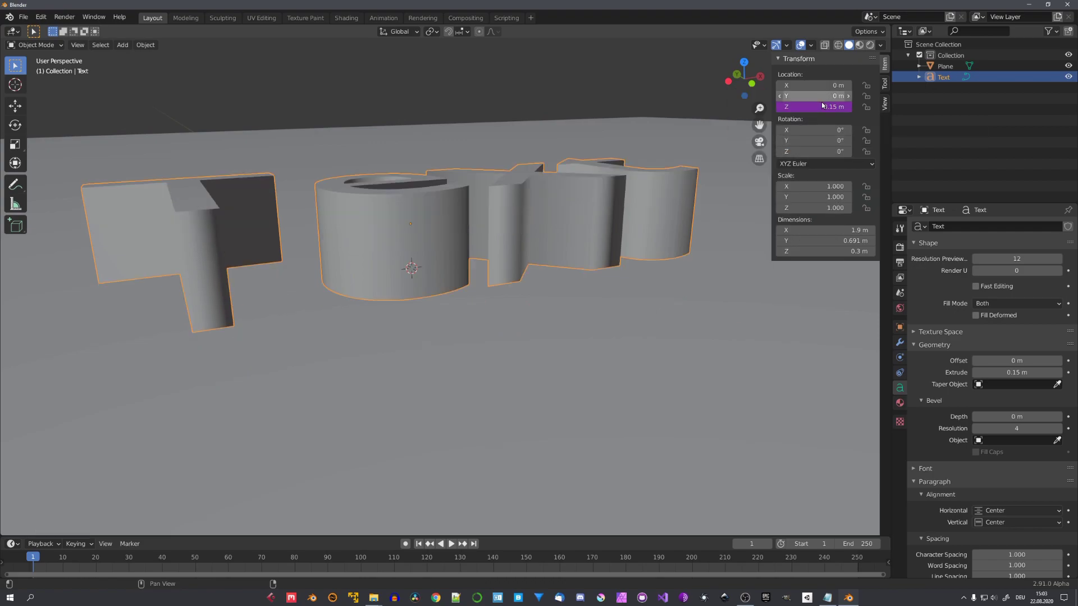
Vary the text's Extrude value slightly to test the driven Z location.
scroll(618, 197, down, 4)
middle_drag(618, 197, 606, 179)
mouse_move(1016, 372)
mouse_down()
mouse_move(1052, 372)
mouse_move(1023, 372)
mouse_up()
middle_drag(527, 282, 474, 342)
Add a camera and align it to the current view of the text.
scroll(533, 330, down, 3)
key(n)
key(shift+a)
click(477, 301)
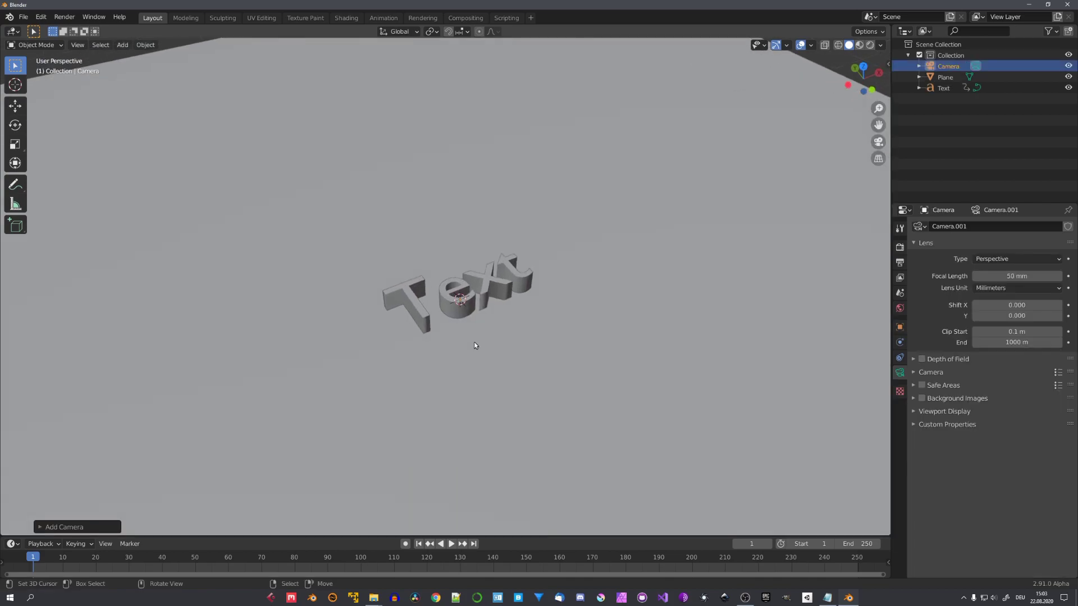
key(ctrl+alt+KP_0)
Move the camera to frame the text and make it Orthographic with a scale of 3.1.
key(g)
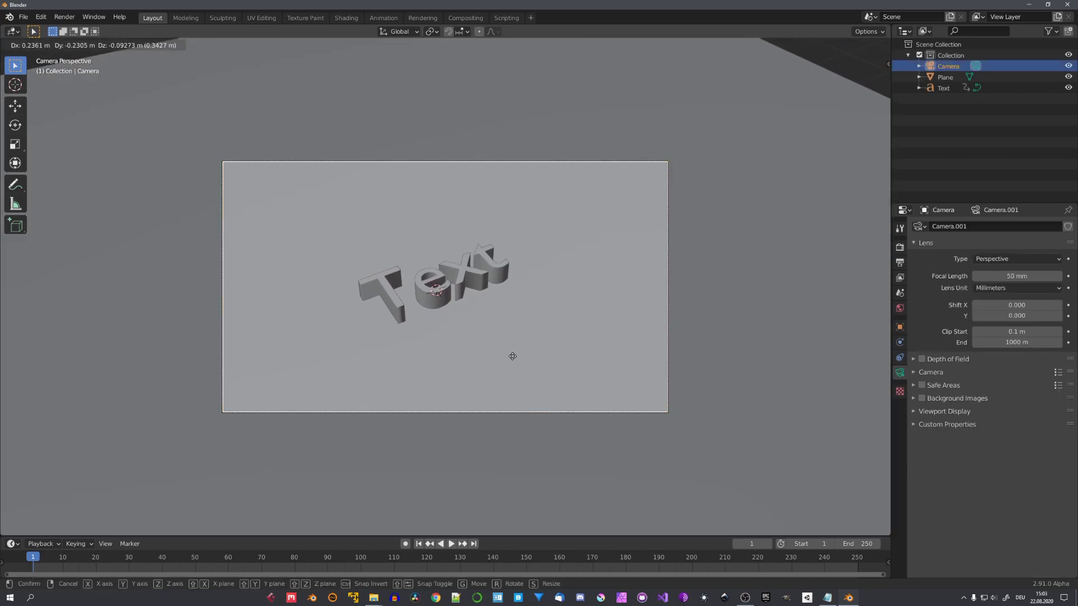
click(509, 356)
click(1017, 258)
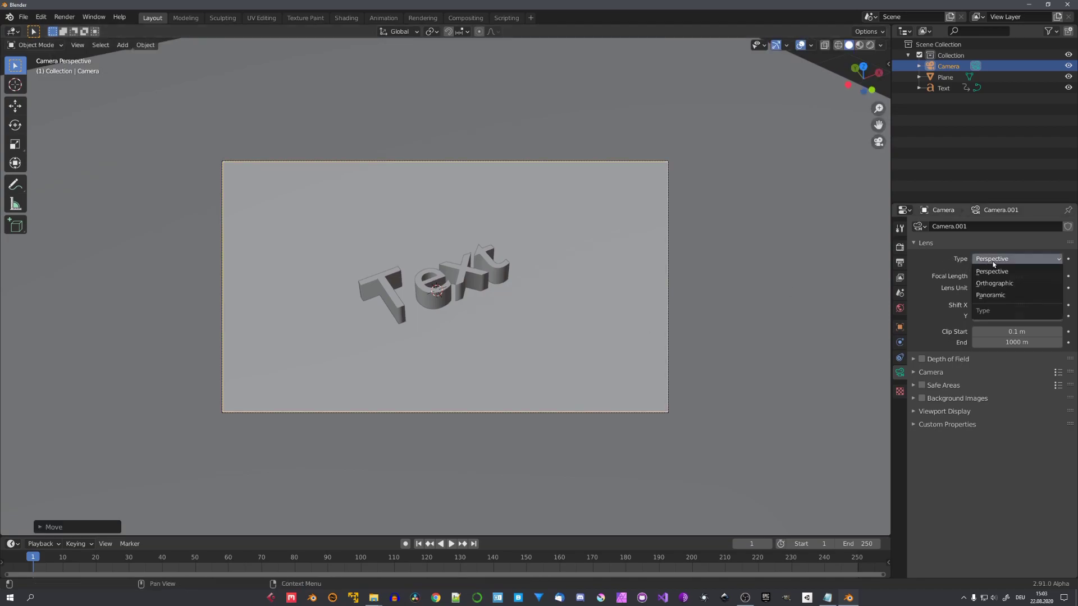
click(989, 284)
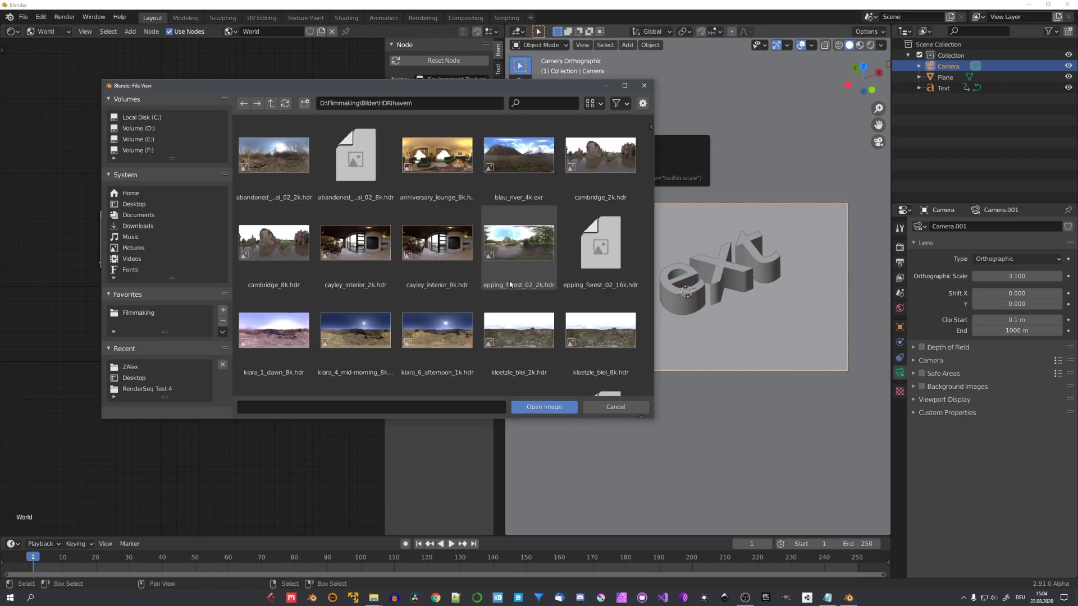
Load kloetzle_blei_2k.hdr into the world's Environment Texture node.
click(519, 346)
scroll(514, 324, down, 2)
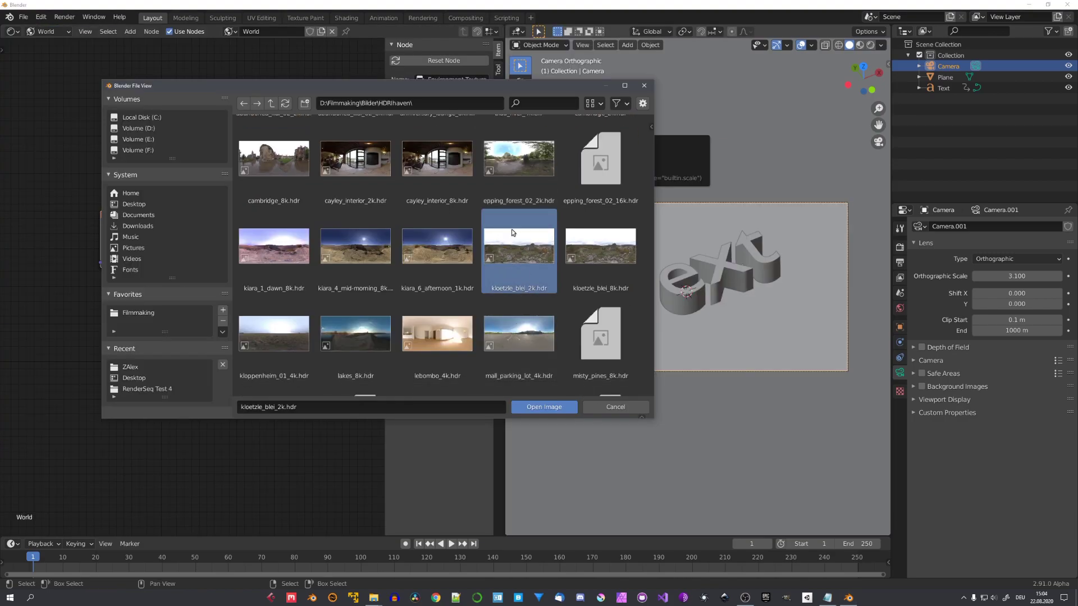
click(543, 407)
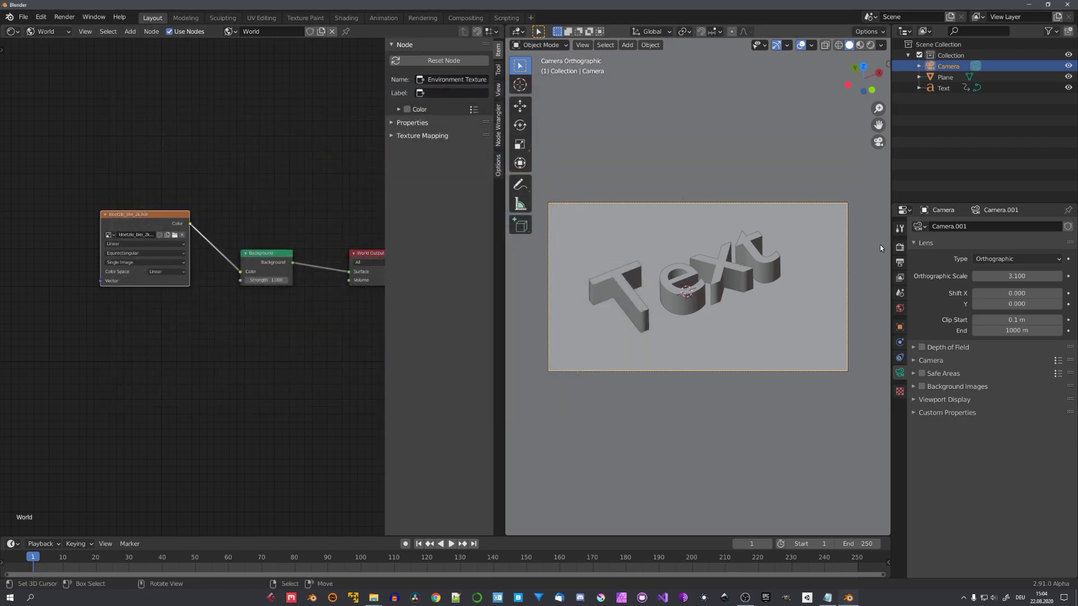
Set the render engine to Cycles and the device to GPU Compute.
click(900, 247)
click(993, 226)
click(999, 264)
click(1009, 252)
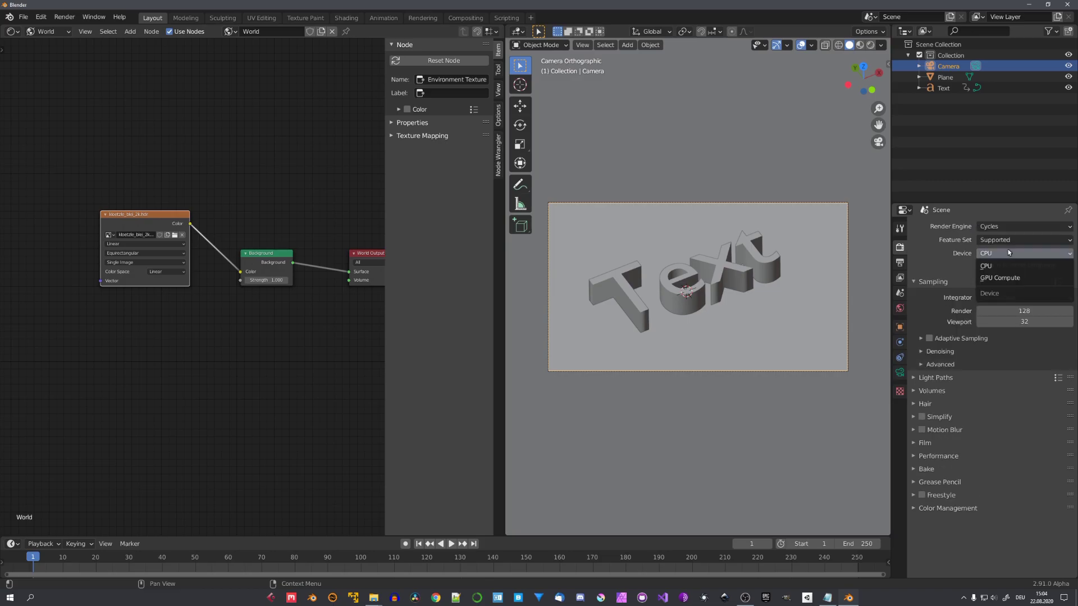
click(1000, 278)
Switch the viewport to Rendered shading and limit the render region to the camera frame.
key(z)
click(680, 189)
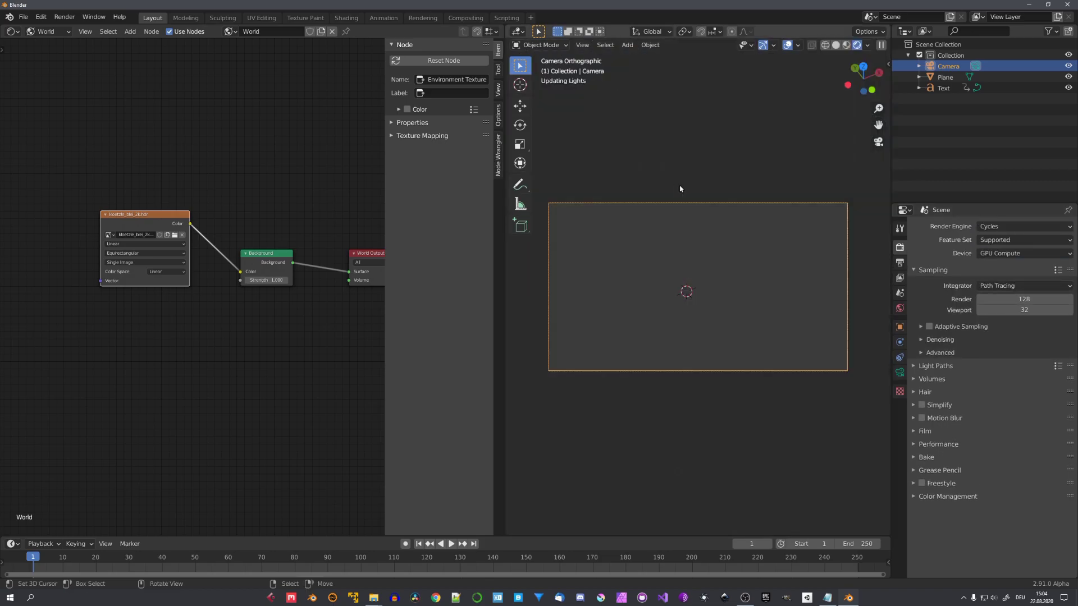
click(680, 199)
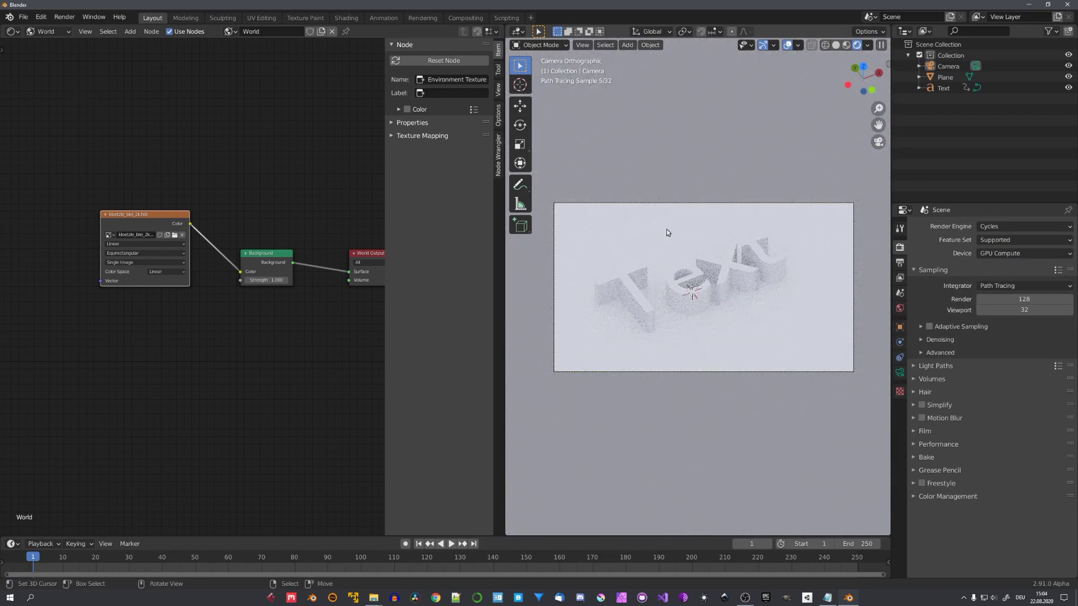
key(ctrl+b)
drag(544, 193, 864, 382)
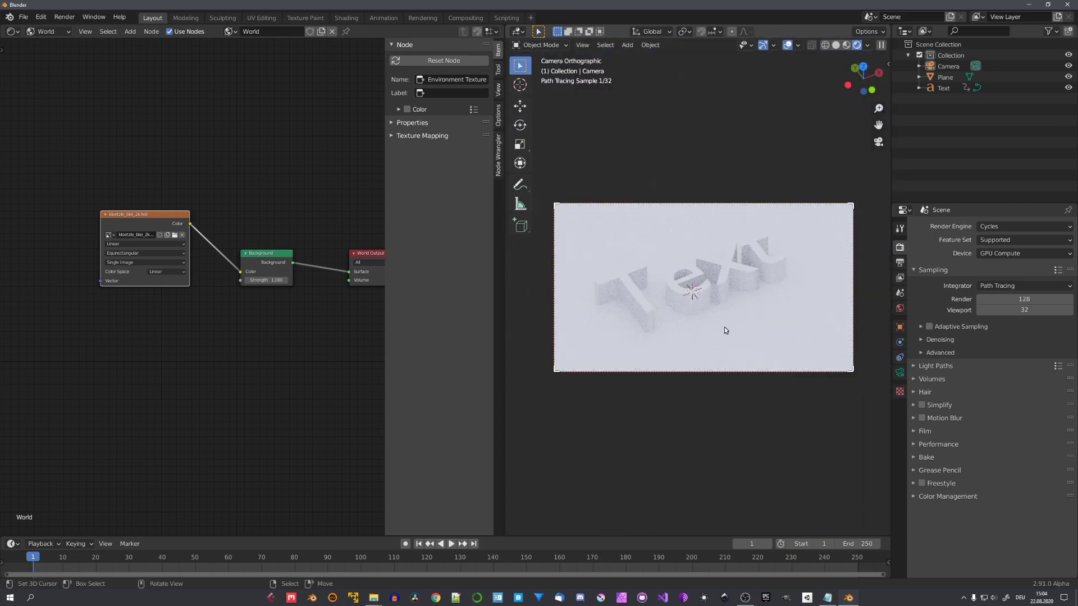
Return from the reference image to Blender and isolate the text in local view with Material Preview shading.
middle_drag(711, 332, 667, 308)
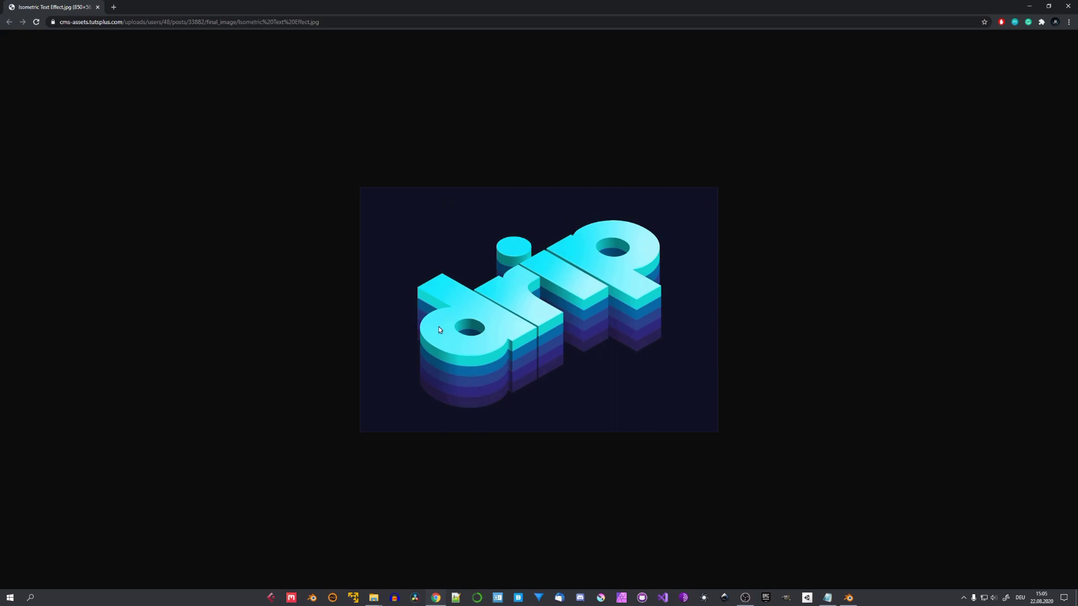
key(alt+Tab)
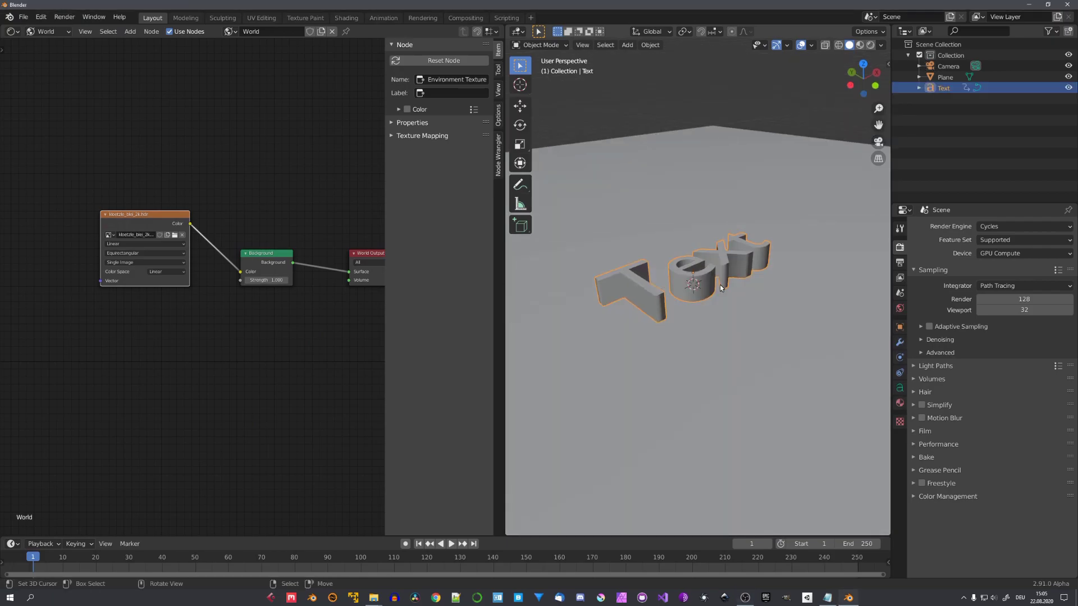
key(KP_Divide)
key(z)
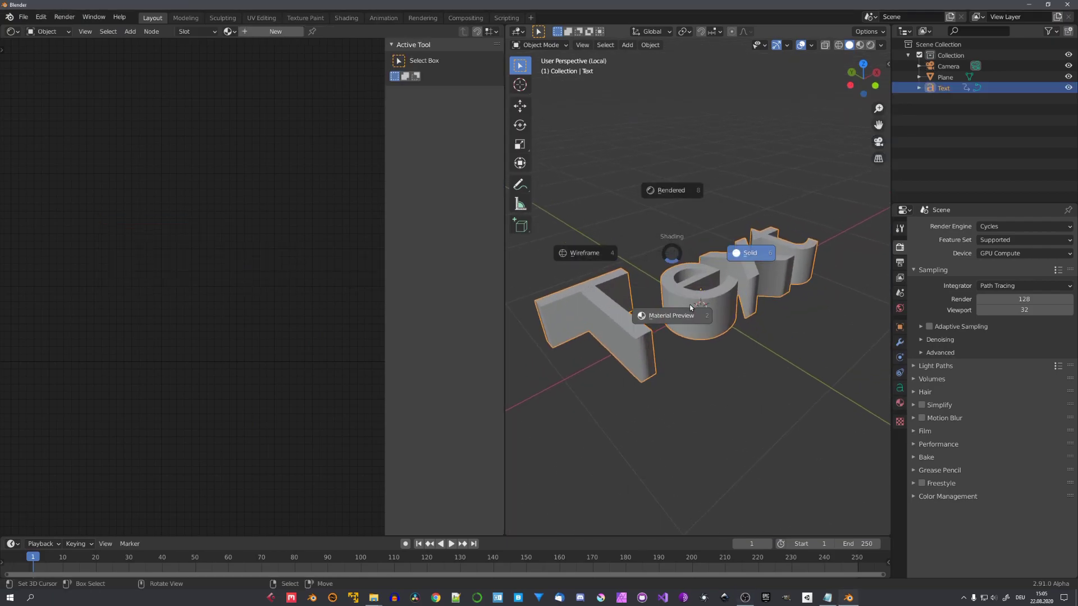
key(2)
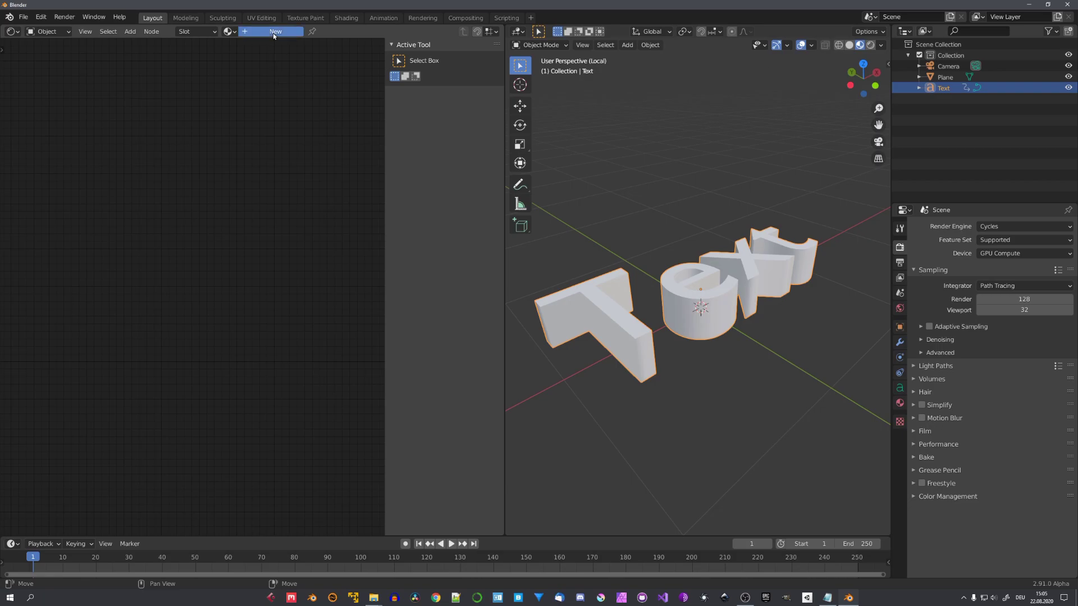
Create a new material for the text and add a Texture Coordinate node ahead of the Principled BSDF.
click(275, 31)
drag(284, 253, 273, 256)
key(n)
key(shift+a)
text(tex)
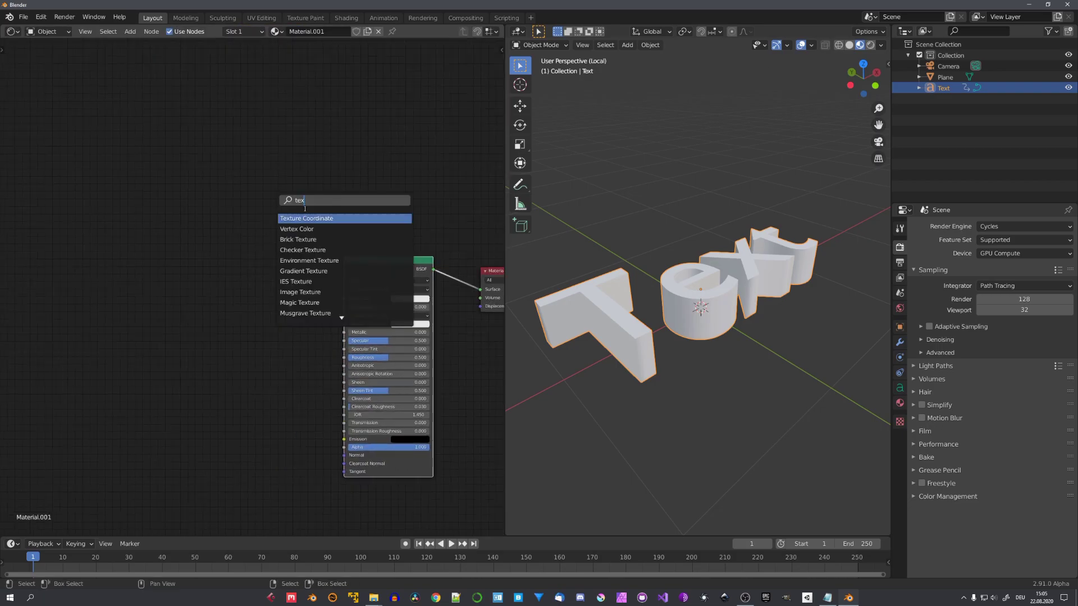
click(308, 217)
drag(177, 179, 153, 165)
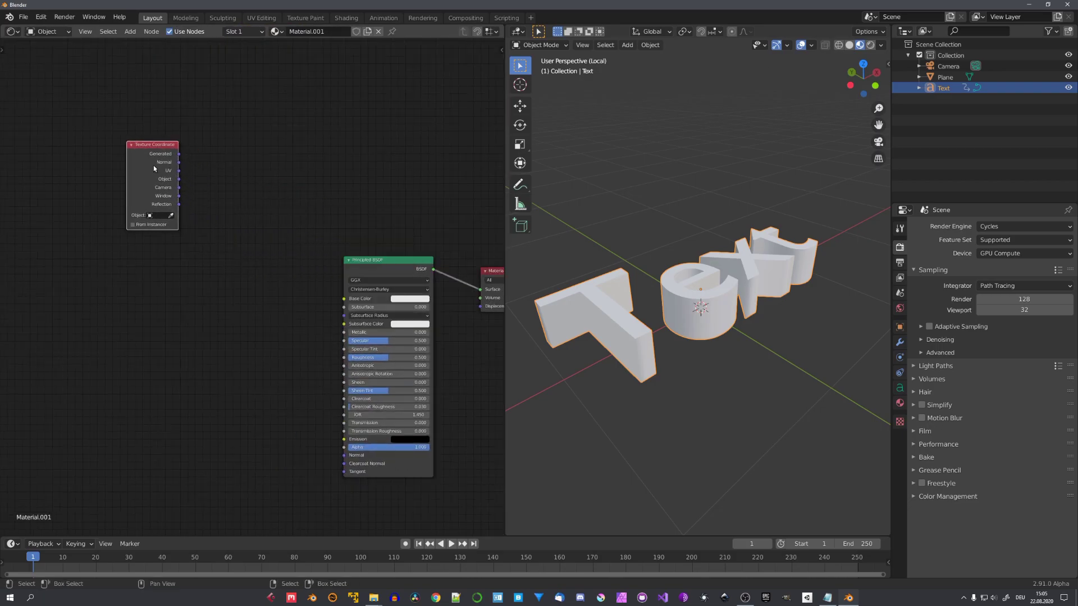
Preview the Generated coordinates on the text and add a Separate XYZ node fed by the Generated output.
ctrl+shift+click(153, 165)
scroll(238, 235, up, 2)
key(shift+a)
click(221, 225)
text(sep)
click(225, 264)
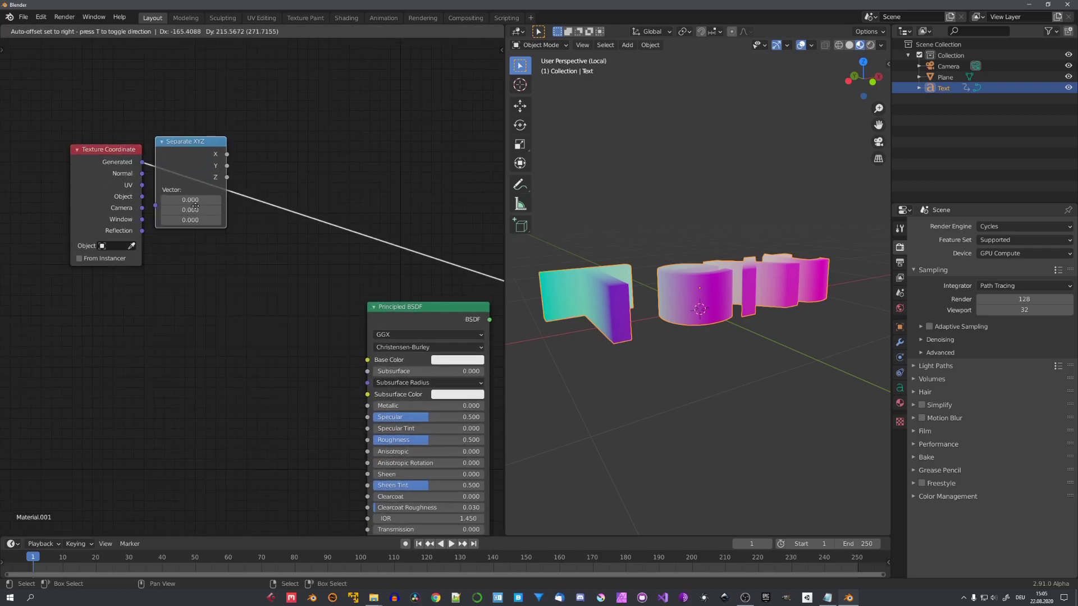
click(204, 173)
drag(214, 173, 200, 188)
Preview the Separate XYZ node's Z output on the text and deselect the text.
ctrl+shift+click(213, 185)
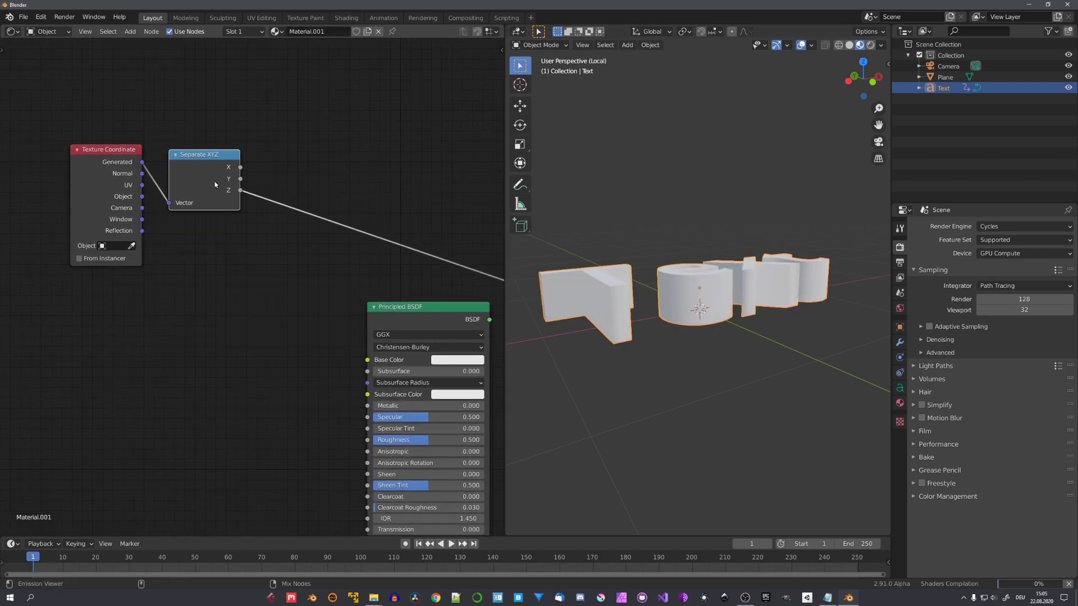
ctrl+shift+click(214, 187)
mouse_move(632, 303)
middle_down()
mouse_move(587, 286)
mouse_move(595, 341)
mouse_move(624, 313)
middle_up()
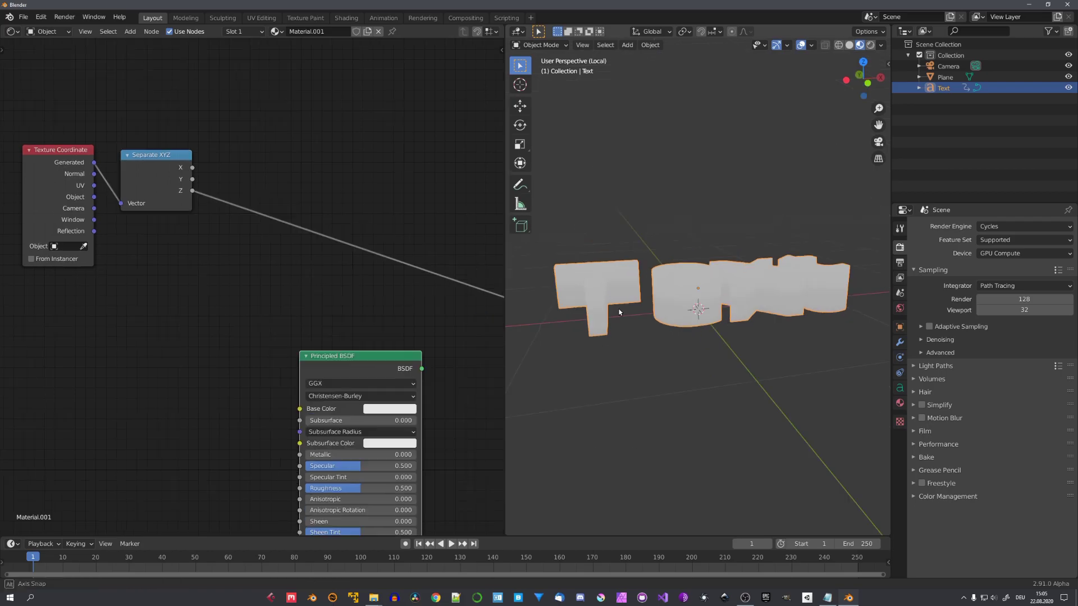
click(626, 311)
Insert a ColorRamp node after the Separate XYZ node's Z output and move its black stop to position 0.415.
key(shift+a)
click(200, 283)
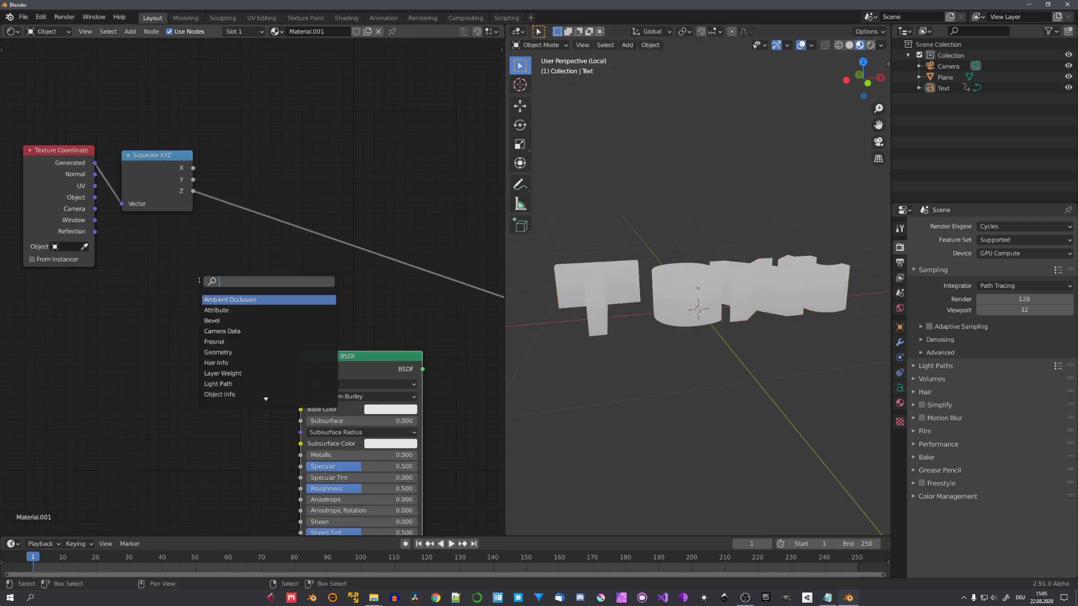
text(col)
click(237, 309)
click(264, 224)
mouse_move(267, 221)
mouse_down()
mouse_move(279, 190)
mouse_move(253, 197)
mouse_move(305, 200)
mouse_up()
scroll(279, 190, up, 2)
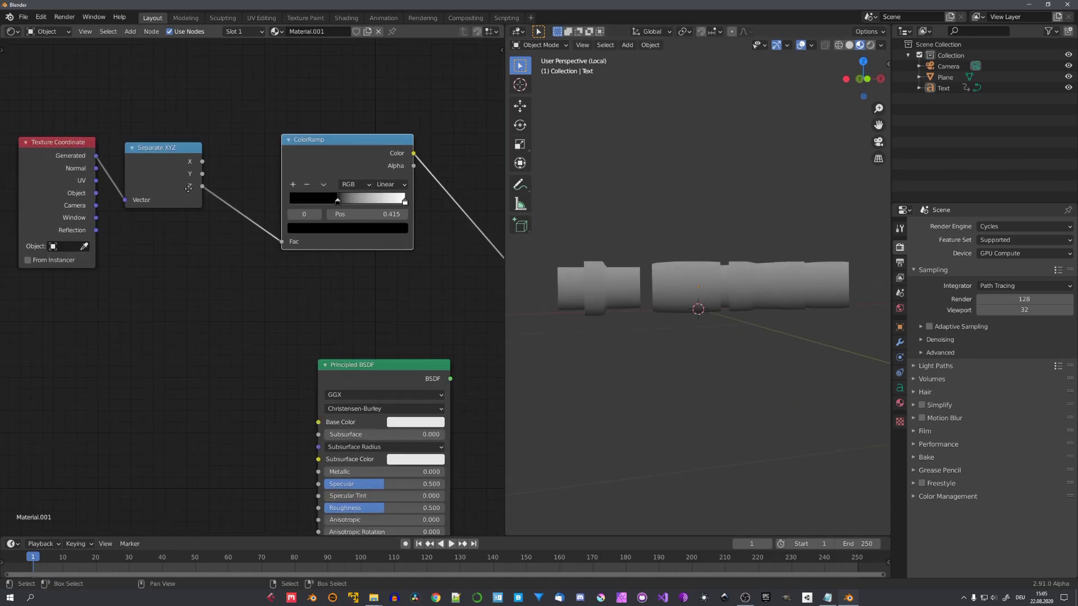
Widen the gap between Separate XYZ and ColorRamp and set the ramp's black stop to position 0.
middle_drag(185, 199, 253, 202)
click(276, 210)
drag(91, 126, 291, 257)
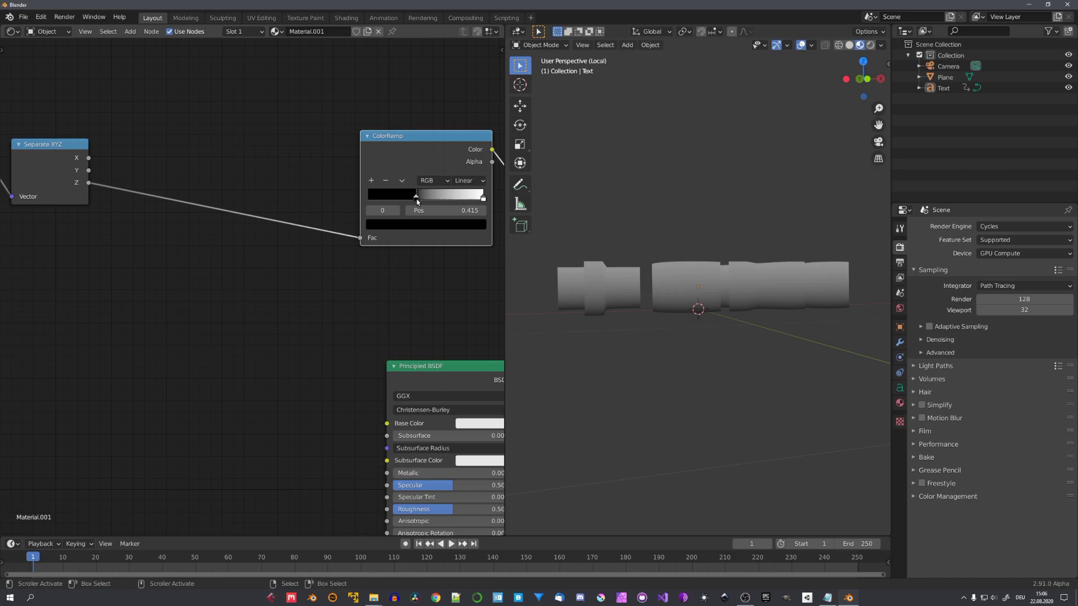
drag(413, 177, 359, 188)
scroll(269, 181, up, 2)
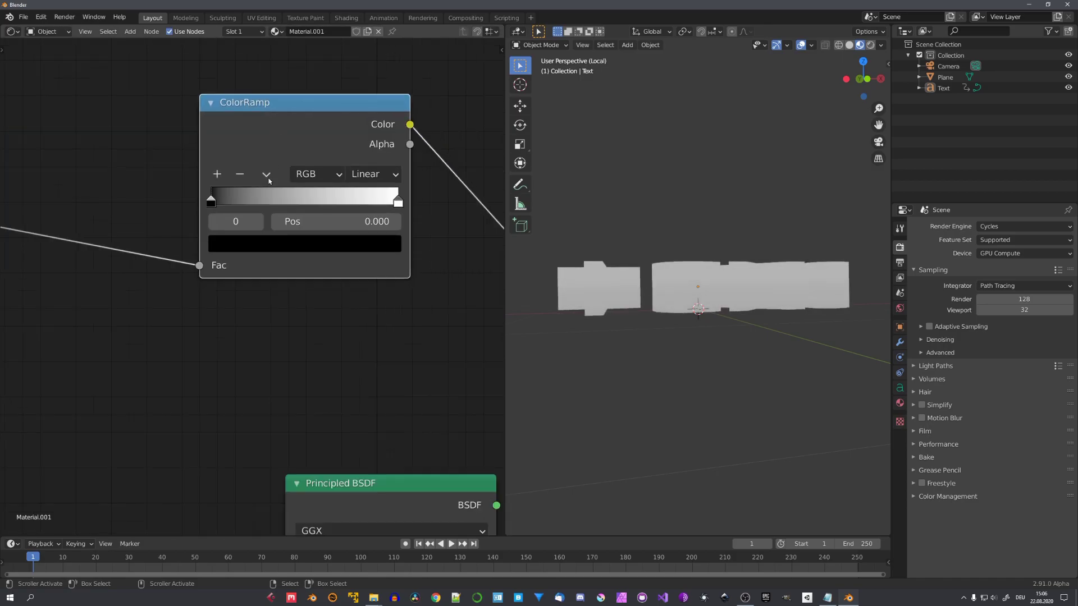
Add four stops between the ColorRamp's black and white ends and set the interpolation to Constant.
ctrl+click(248, 200)
ctrl+click(288, 201)
ctrl+click(322, 202)
ctrl+click(359, 203)
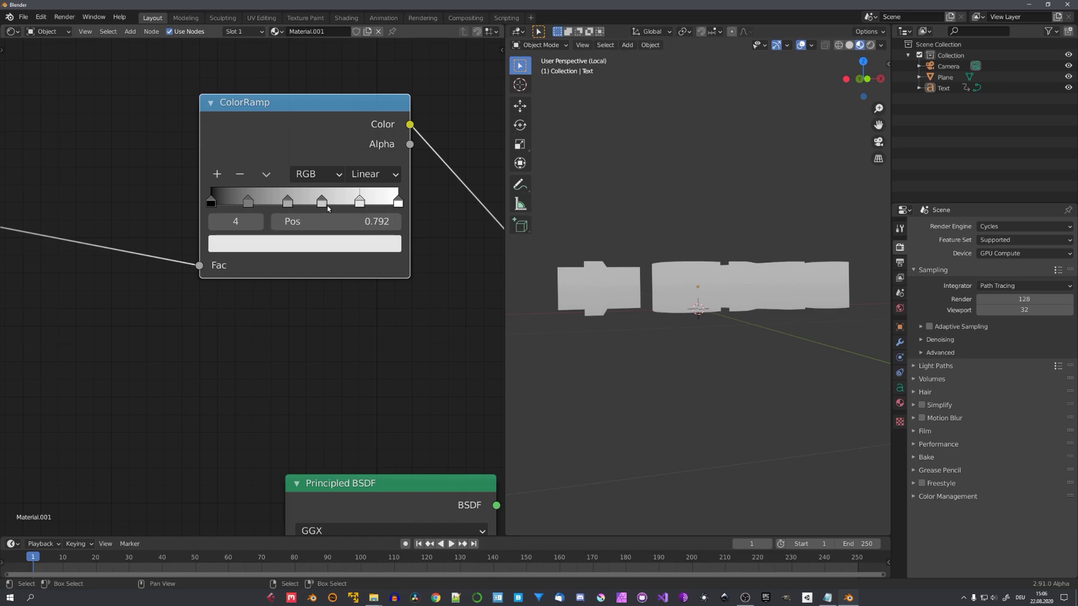
click(371, 174)
click(376, 271)
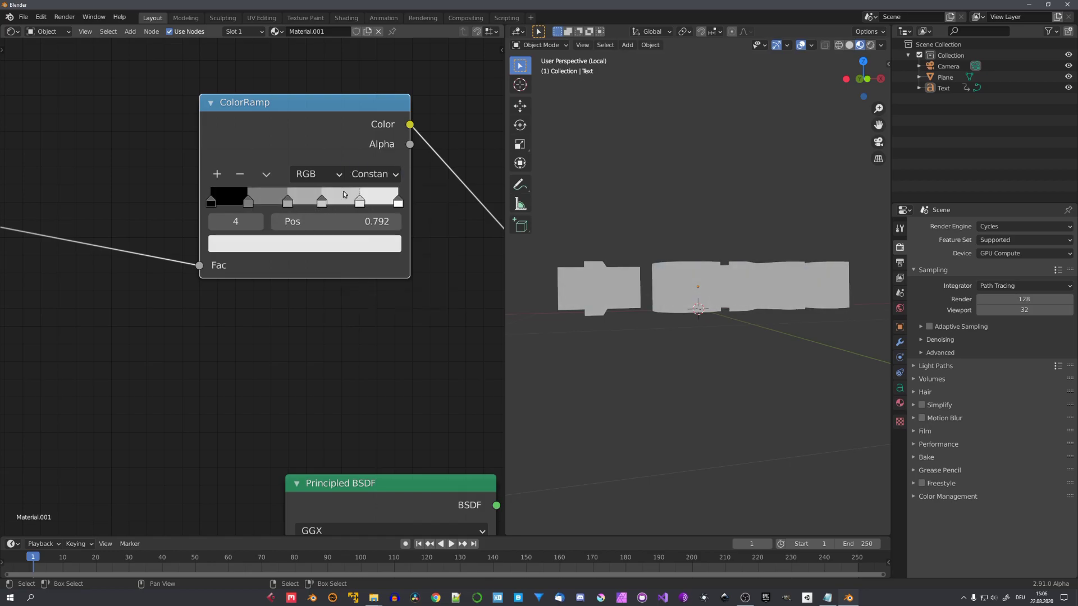
Distribute the ColorRamp's stops evenly.
drag(251, 207, 246, 197)
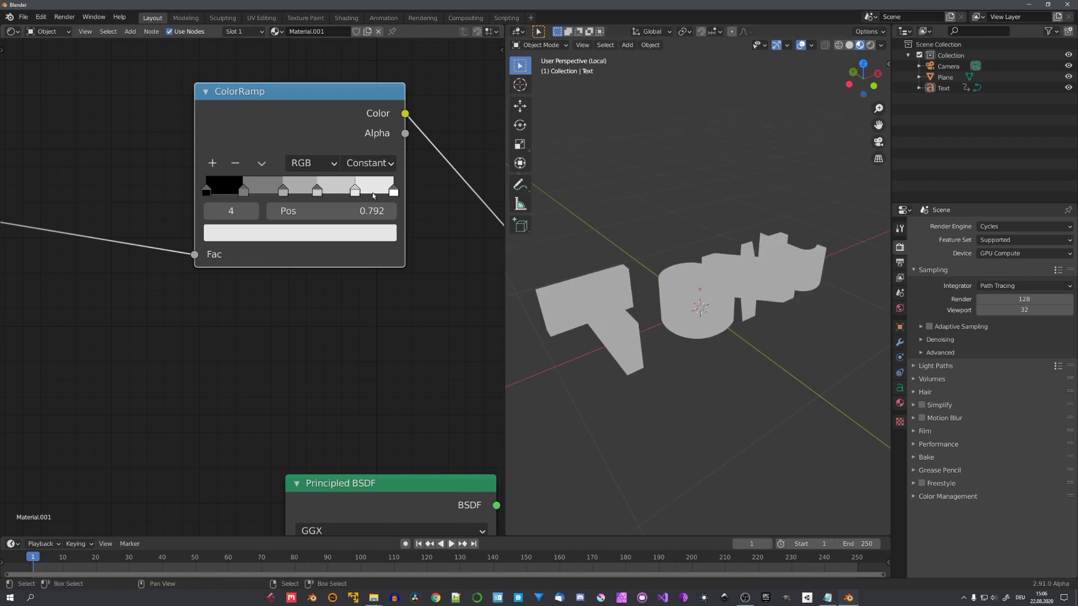
drag(337, 147, 324, 137)
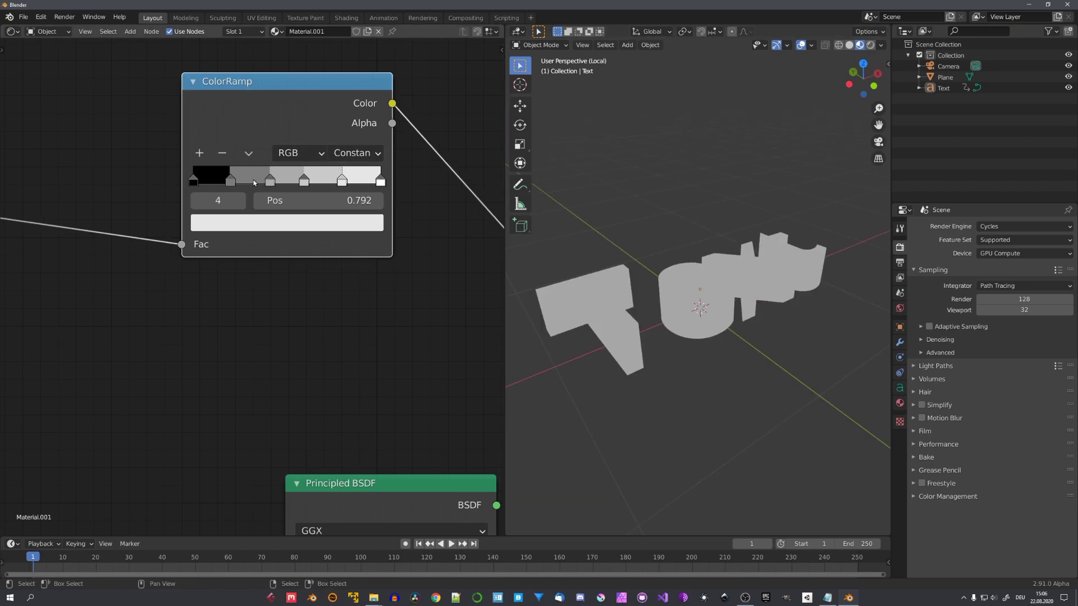
drag(251, 157, 249, 153)
click(248, 150)
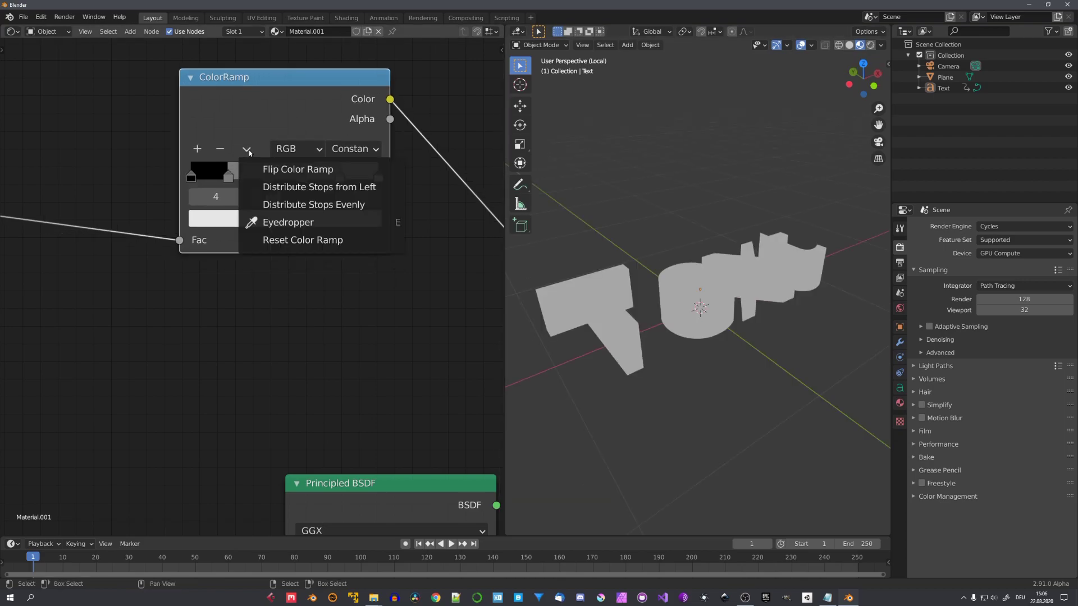
click(330, 207)
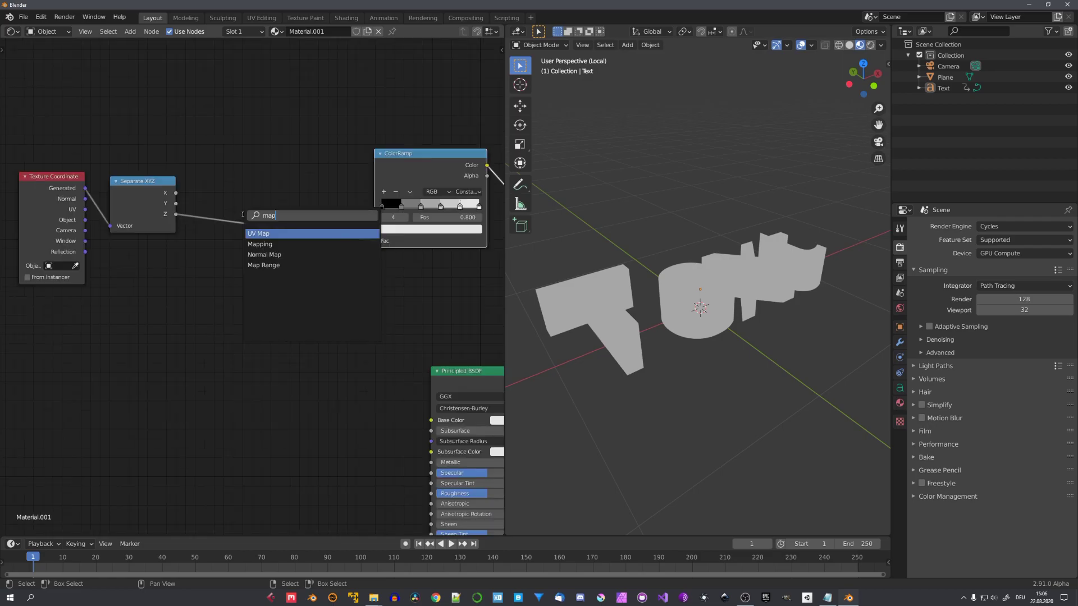
Insert a Map Range node between Separate XYZ and ColorRamp with From Min 0.420 and From Max 0.550.
key(Down)
key(Down)
key(Down)
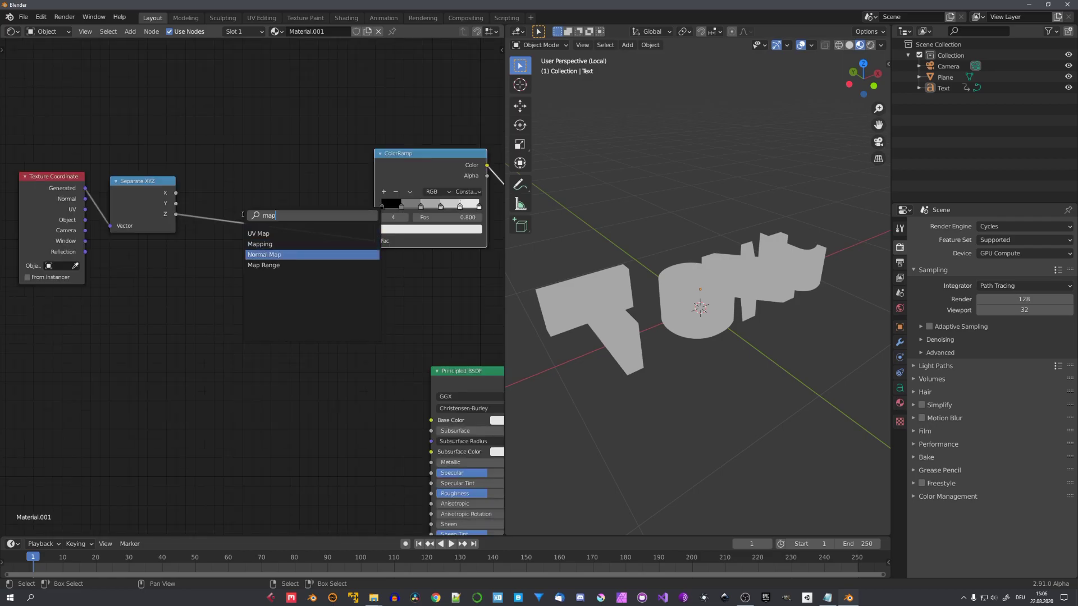
key(Return)
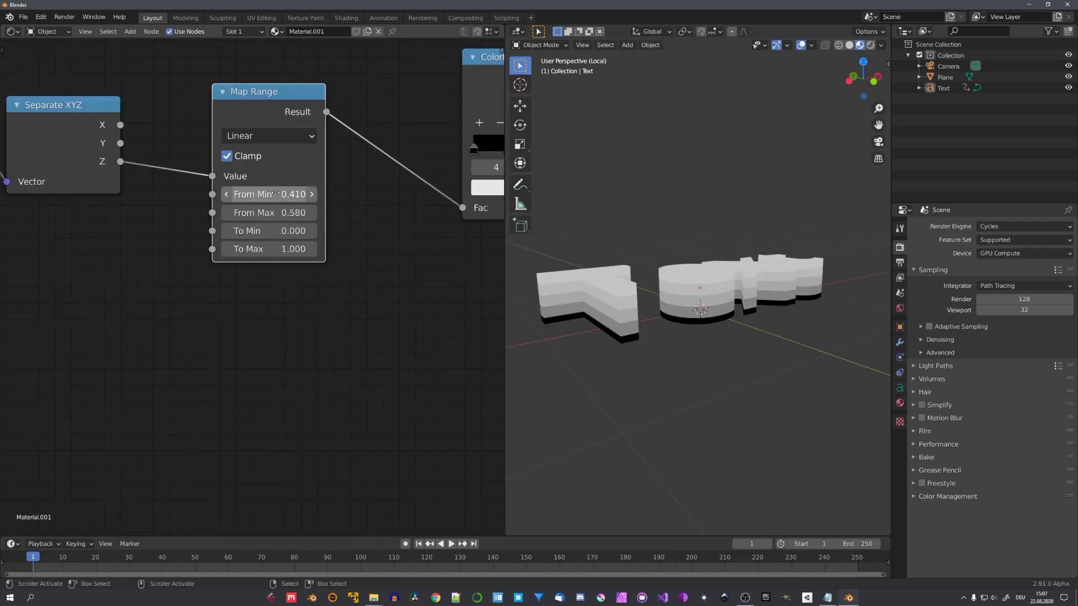
mouse_move(631, 298)
middle_down()
mouse_move(657, 279)
mouse_move(629, 279)
middle_up()
scroll(657, 279, up, 4)
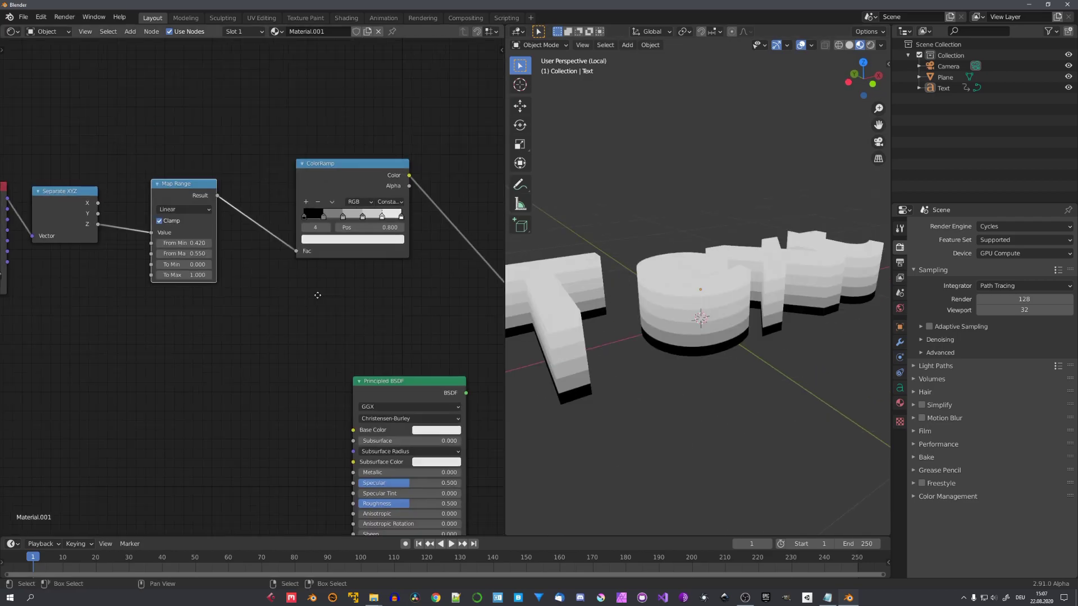
Move the Principled BSDF node up, clear of the other nodes, and inspect the stepped bands on the text.
middle_drag(407, 379, 348, 379)
scroll(355, 352, down, 3)
drag(332, 341, 446, 44)
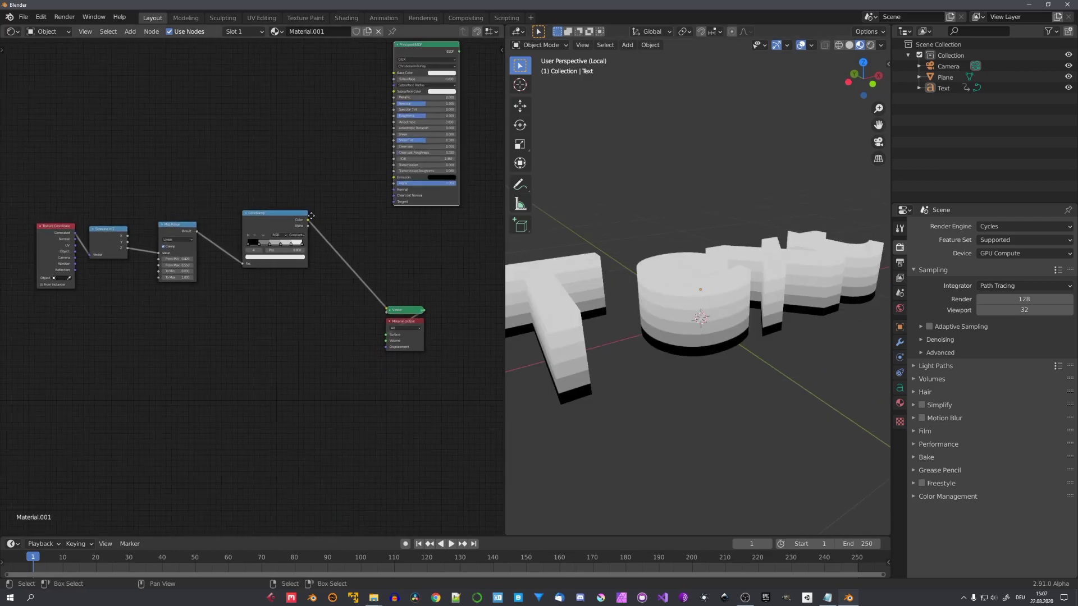
middle_drag(191, 259, 207, 263)
middle_drag(640, 296, 663, 273)
scroll(652, 265, up, 2)
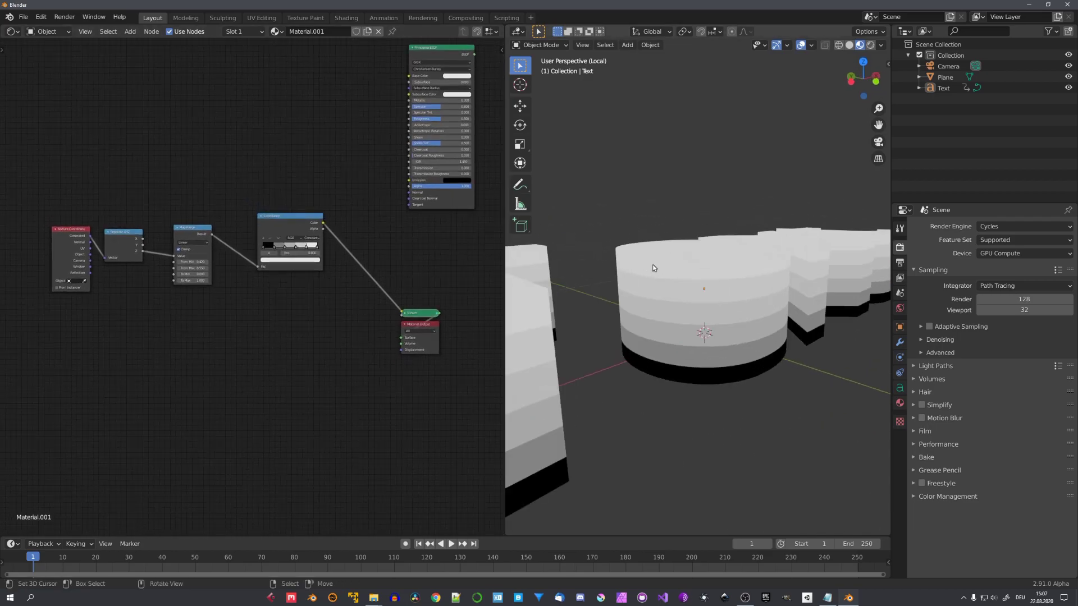
scroll(252, 279, down, 2)
Move the Texture Coordinate to ColorRamp chain away from the Material Output and place the ColorRamp close to Map Range.
drag(107, 228, 301, 337)
key(g)
click(154, 380)
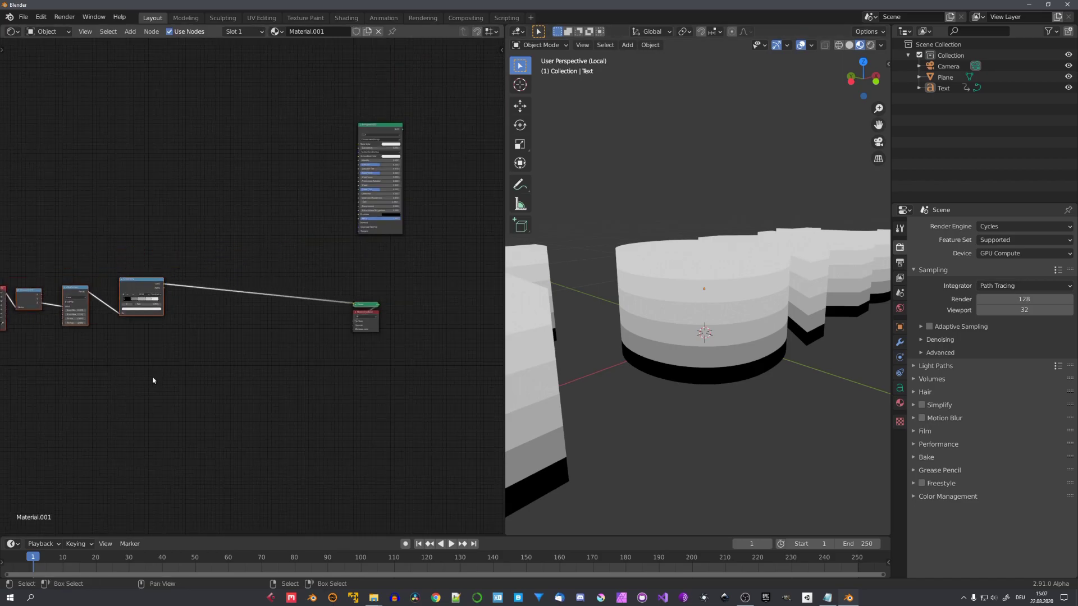
scroll(133, 281, up, 6)
middle_drag(132, 280, 286, 270)
drag(286, 270, 242, 282)
scroll(243, 282, up, 6)
Try a purple color on the ColorRamp stop at position 0.200.
click(234, 336)
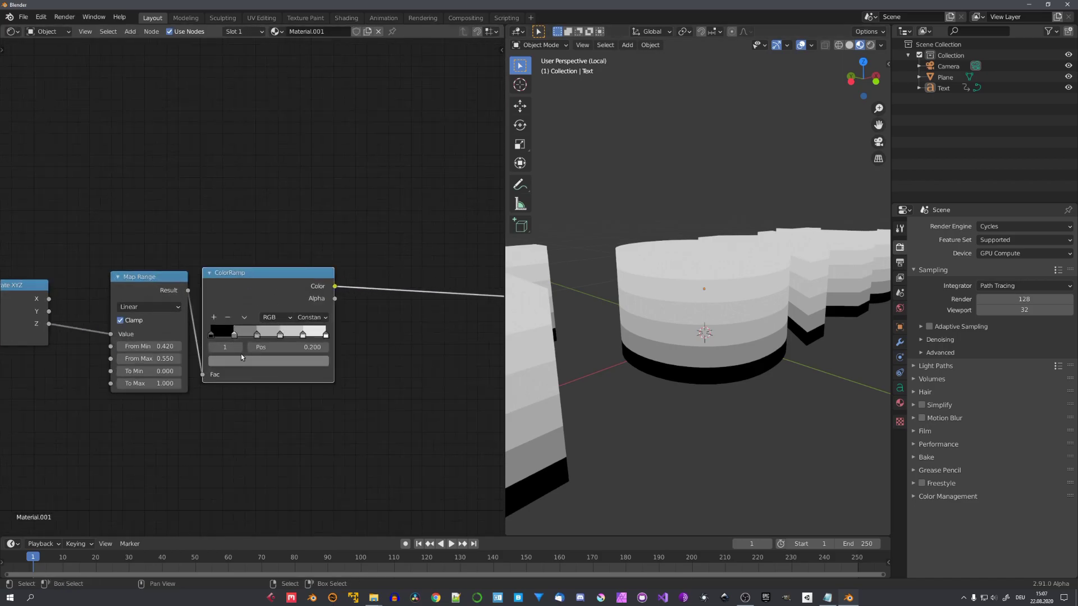
click(236, 362)
drag(254, 238, 286, 242)
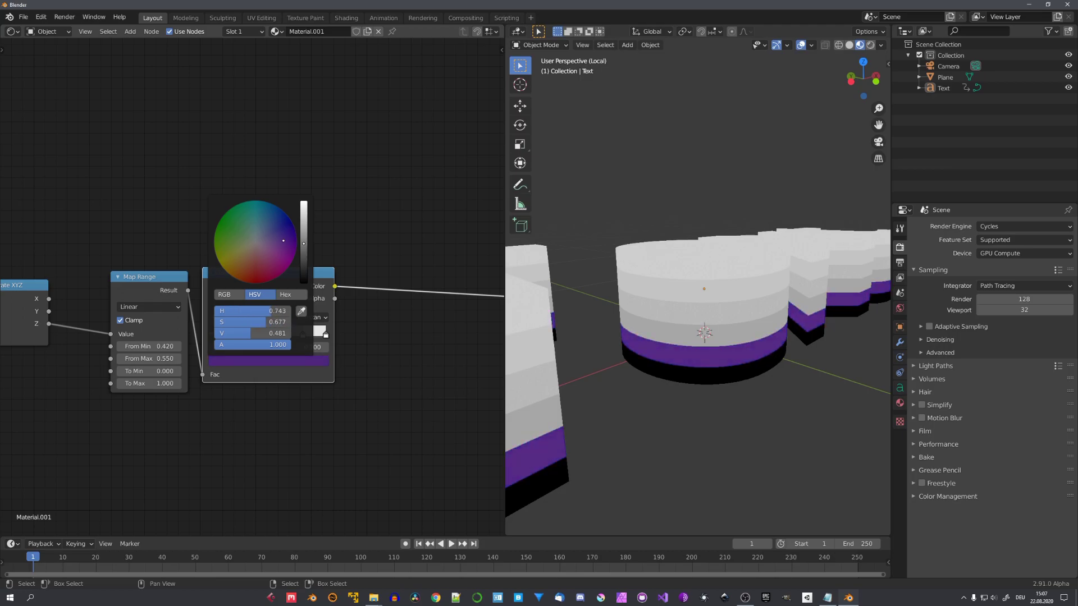
key(Escape)
Add an RGB node above the node chain and set its color to bright cyan.
scroll(200, 284, down, 1)
scroll(200, 285, down, 2)
key(shift+a)
click(238, 256)
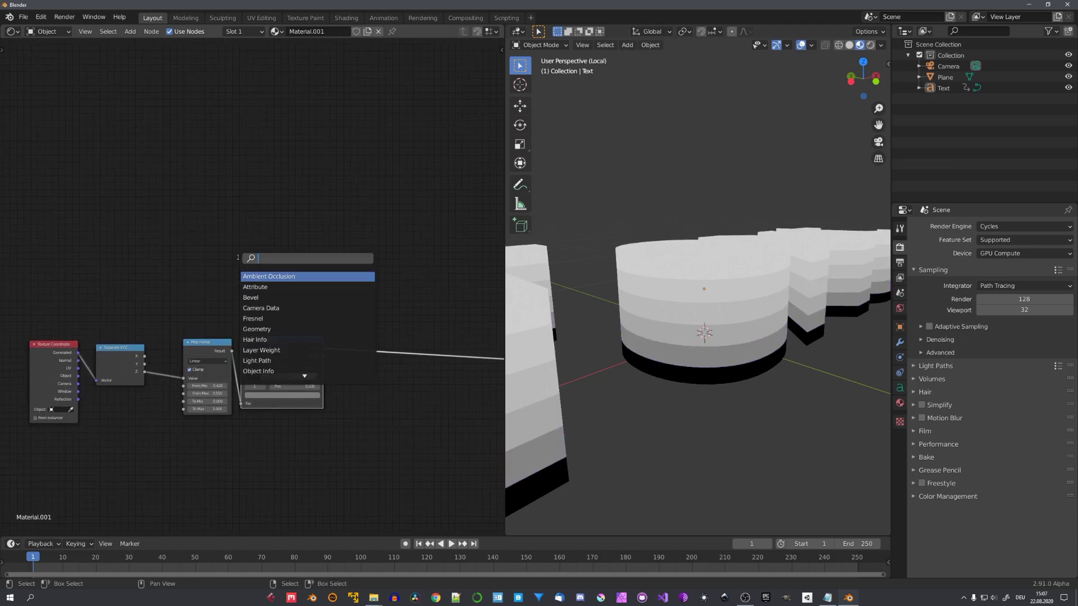
text(rgb)
click(258, 276)
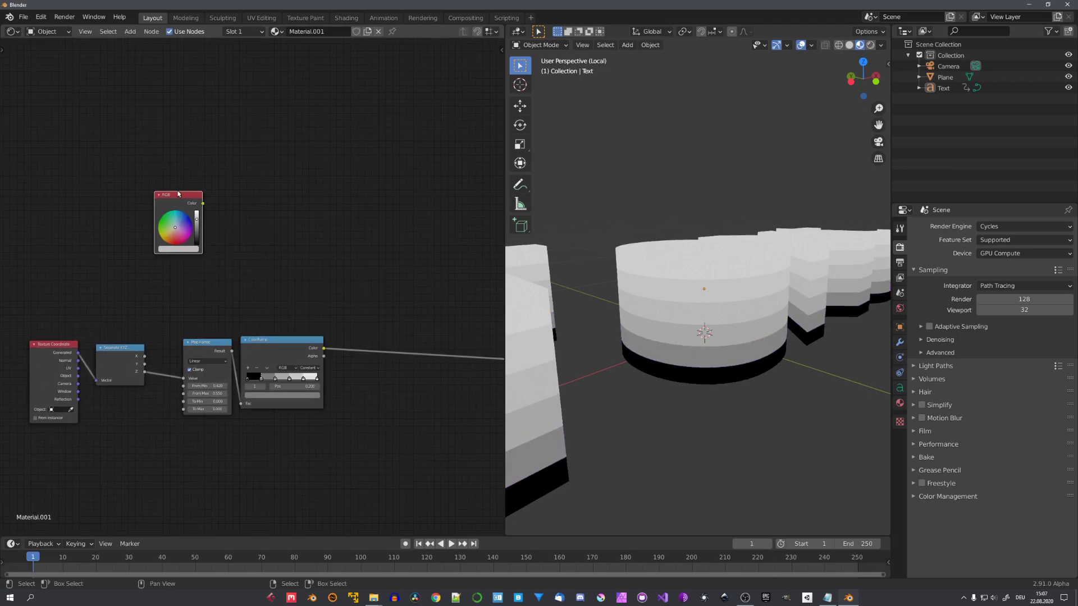
click(178, 194)
scroll(178, 202, up, 4)
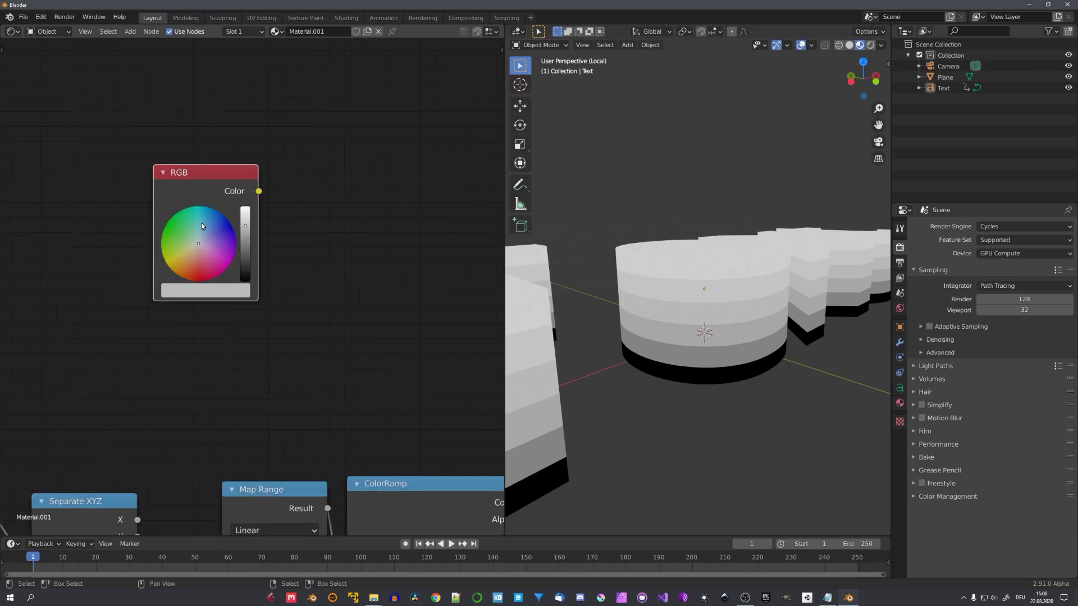
scroll(203, 226, up, 5)
click(201, 211)
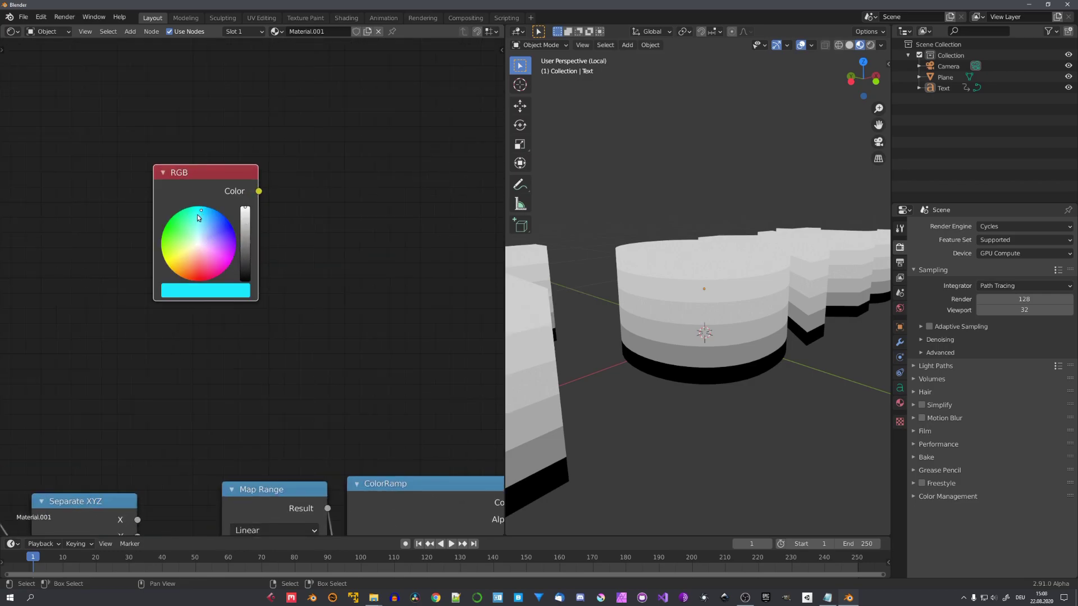
Move the Texture Coordinate to ColorRamp chain further down and away from the RGB node to free space.
middle_drag(627, 258, 699, 262)
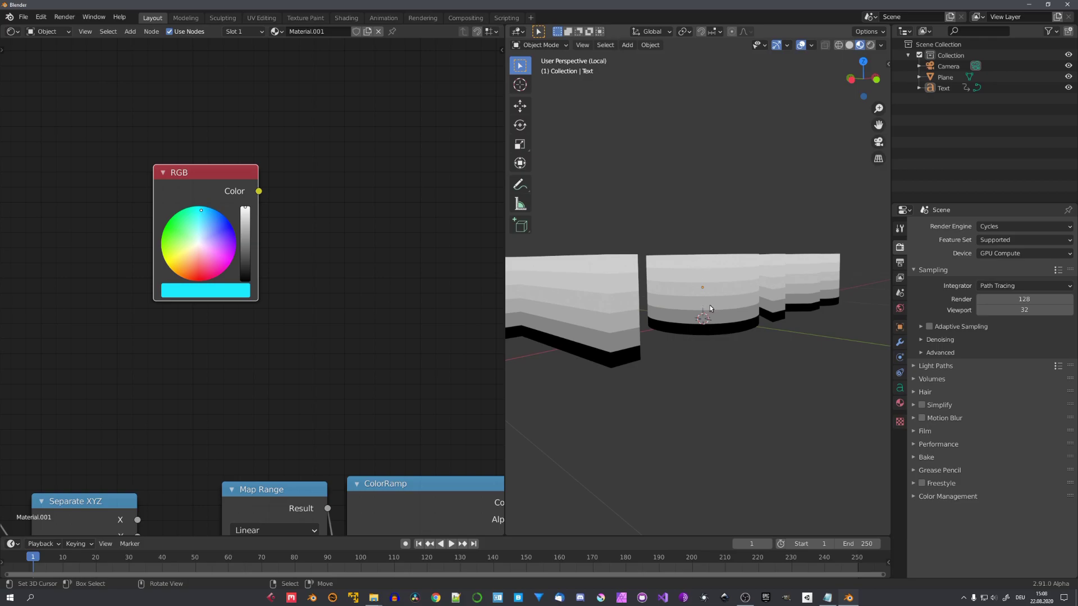
middle_drag(709, 308, 681, 318)
scroll(291, 270, down, 3)
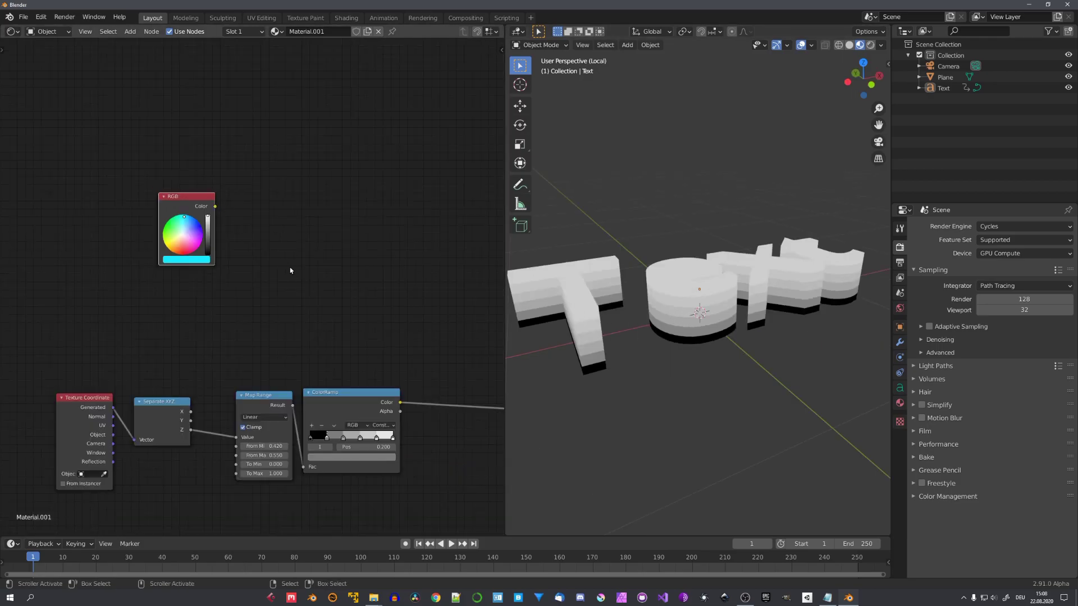
scroll(291, 271, down, 3)
key(b)
drag(106, 275, 351, 379)
key(g)
click(322, 387)
middle_drag(283, 336, 246, 329)
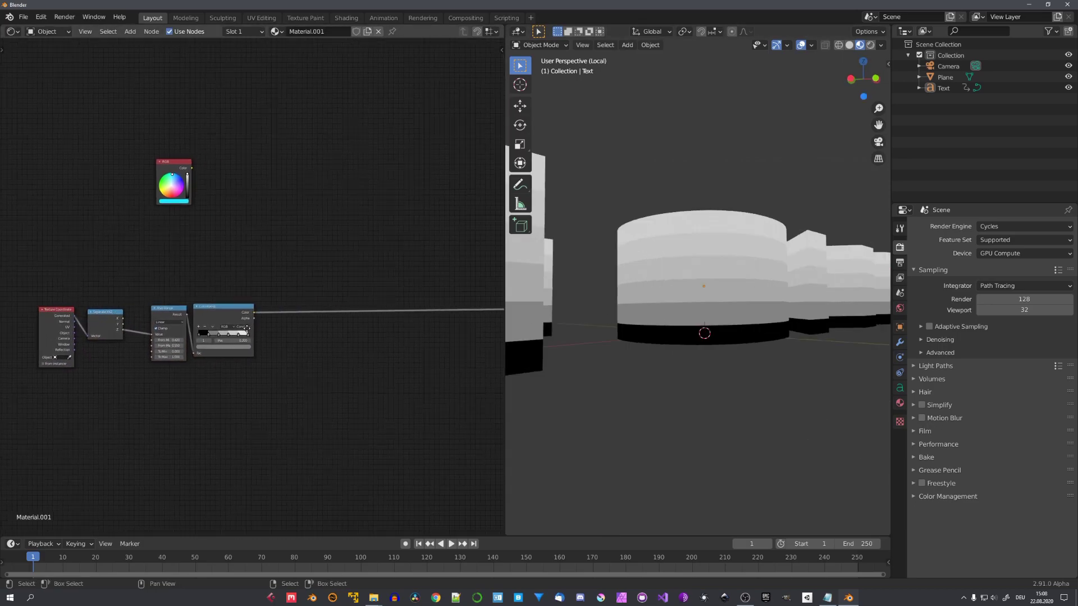
scroll(305, 341, up, 1)
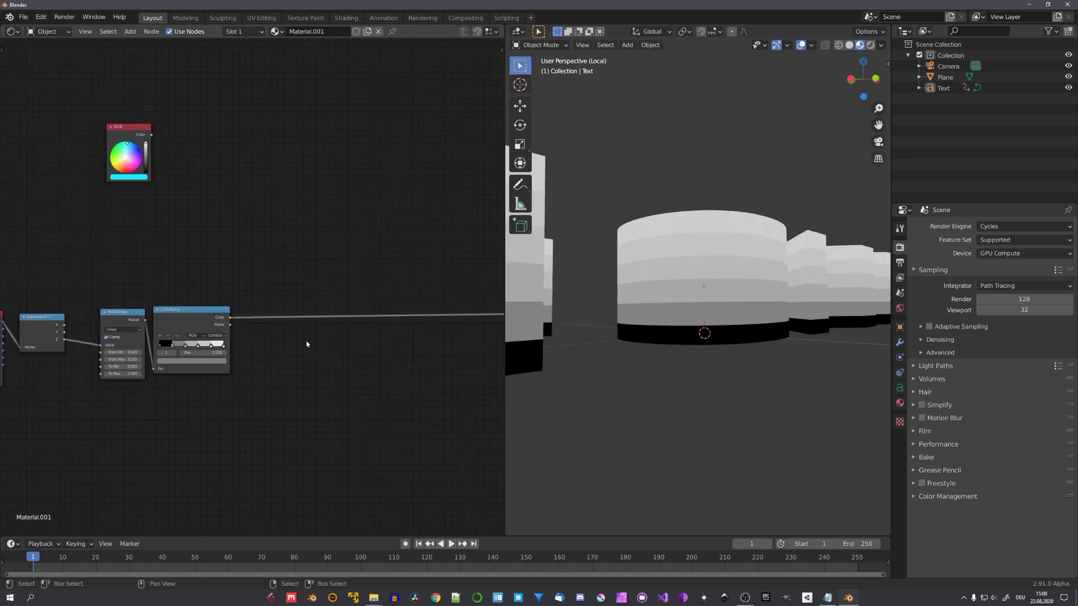
Insert a Math node after the ColorRamp, set it to Greater Than and give it a threshold of 0.090.
key(shift+a)
click(305, 341)
text(math)
key(Return)
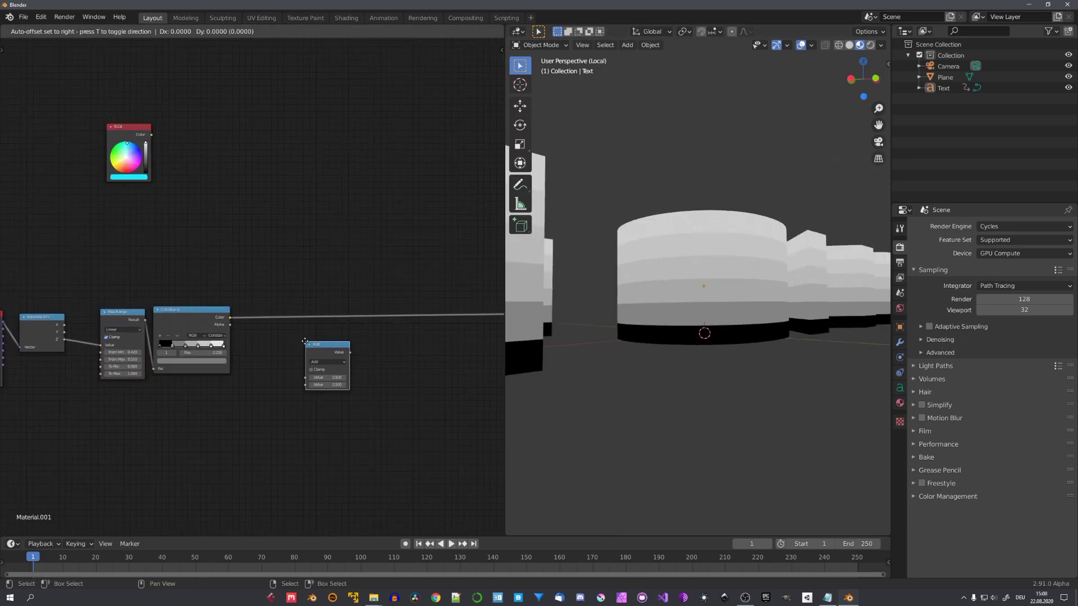
click(316, 331)
scroll(348, 356, up, 2)
click(345, 346)
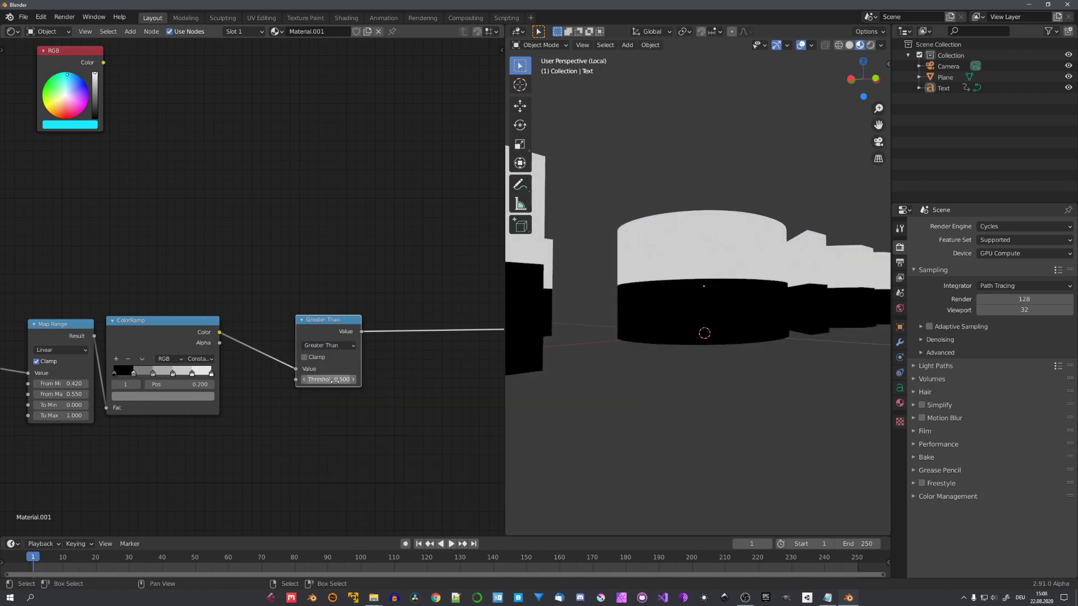
mouse_move(328, 380)
mouse_down()
mouse_move(340, 380)
mouse_move(317, 379)
mouse_move(346, 379)
mouse_move(315, 380)
mouse_up()
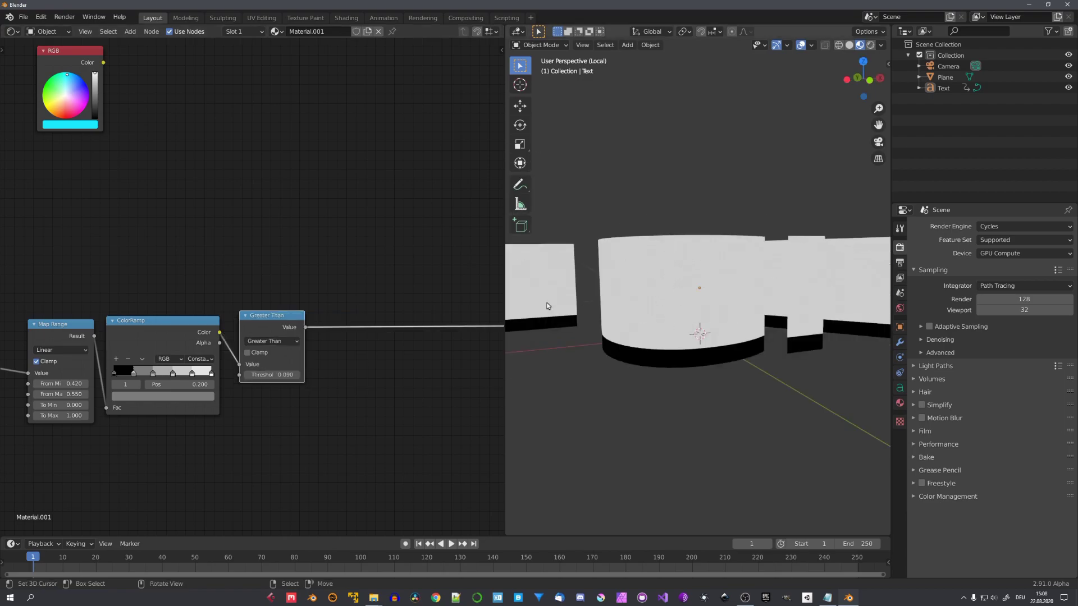
Duplicate the Greater Than node below the original, feed it from the ColorRamp's Color and set its threshold to 0.250.
drag(274, 324, 332, 248)
key(shift+d)
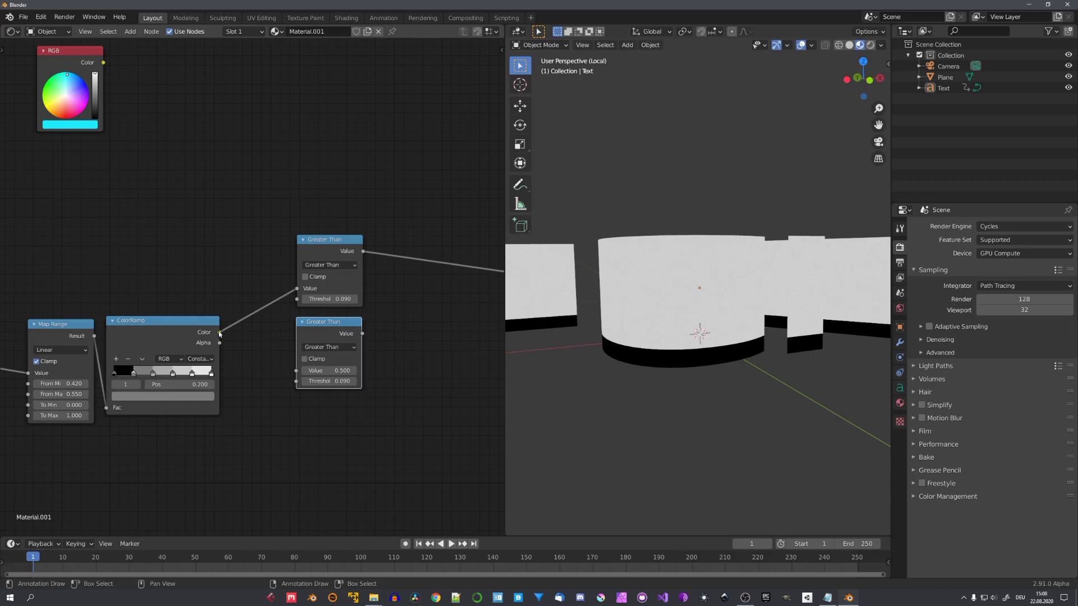
drag(219, 334, 299, 374)
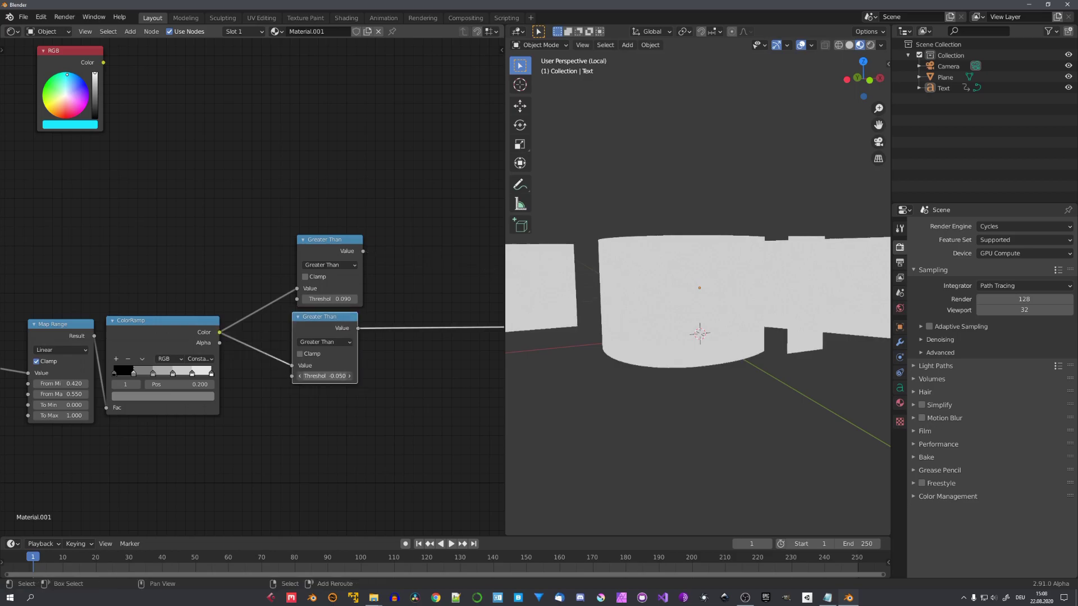
drag(326, 377, 337, 377)
Subtract the 0.250 Greater Than output from the 0.090 one with a Math node and preview the result on the text.
middle_drag(383, 334, 298, 332)
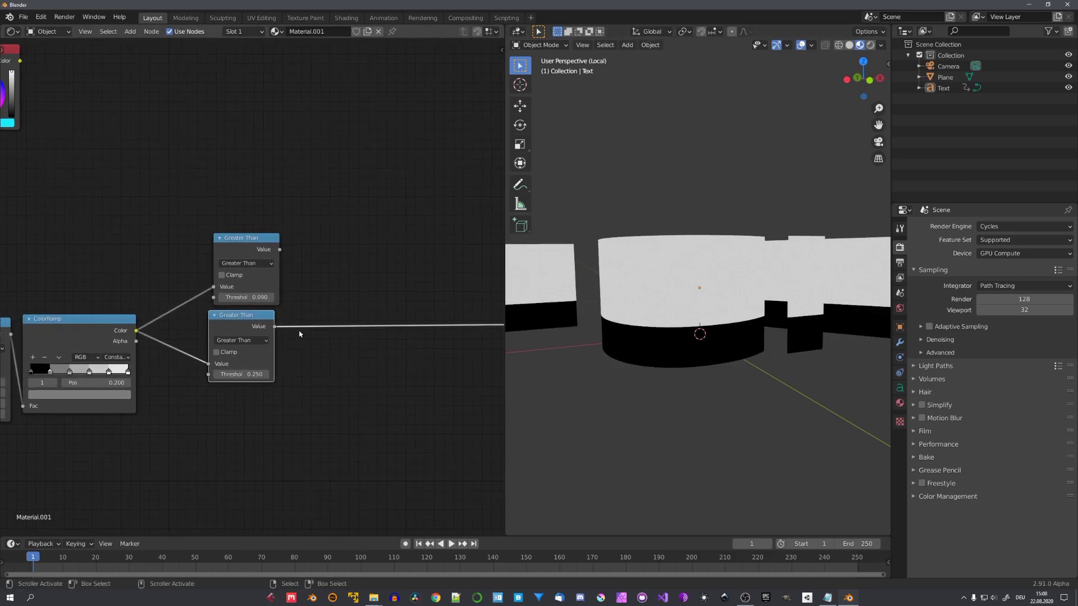
drag(363, 246, 343, 250)
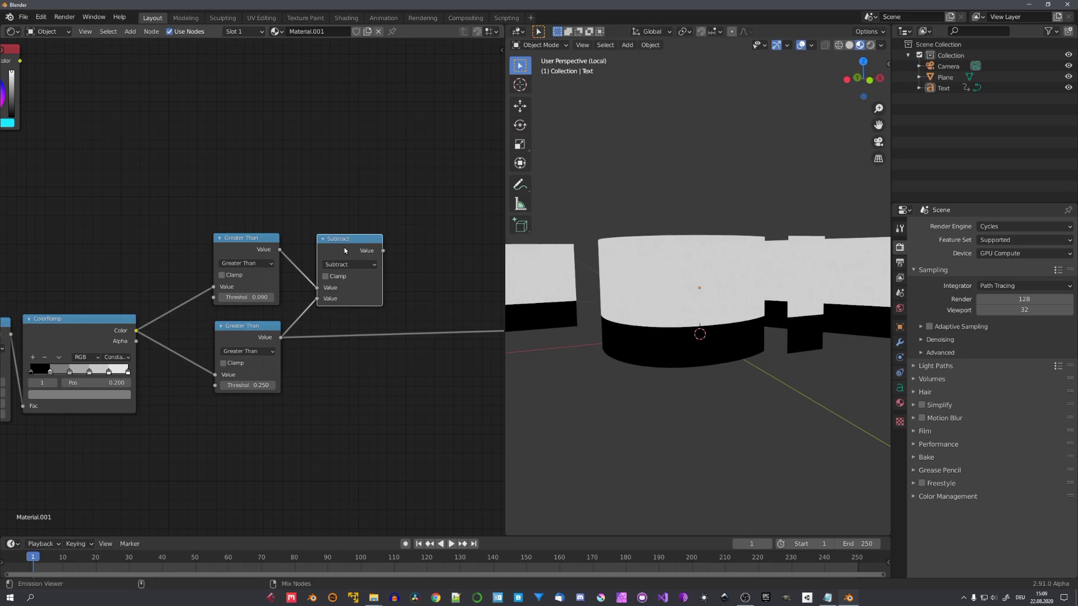
ctrl+shift+click(344, 250)
scroll(651, 306, down, 3)
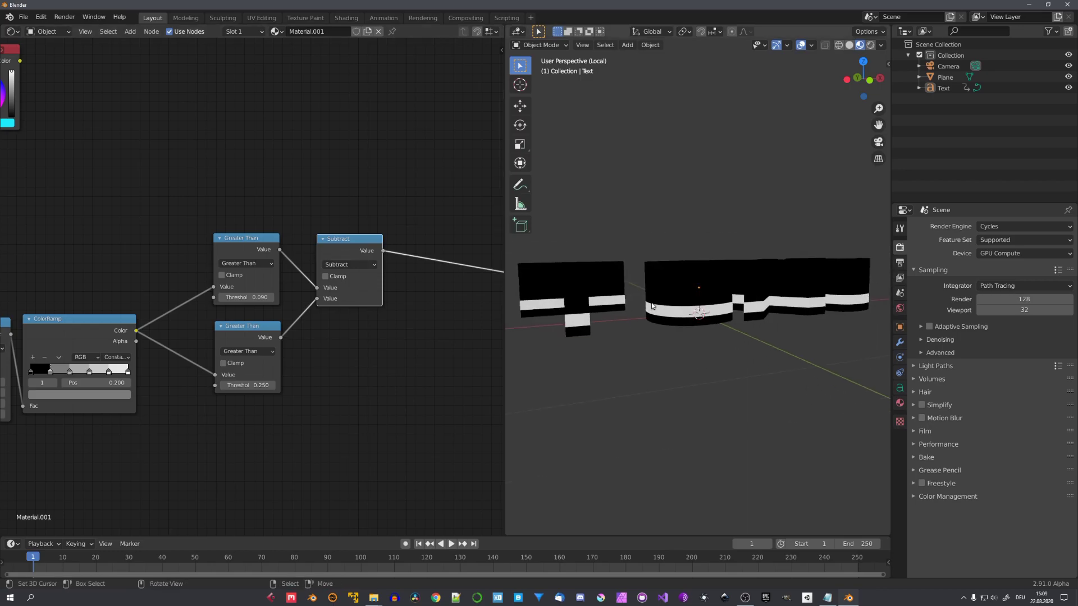
scroll(651, 306, up, 2)
middle_drag(360, 329, 334, 285)
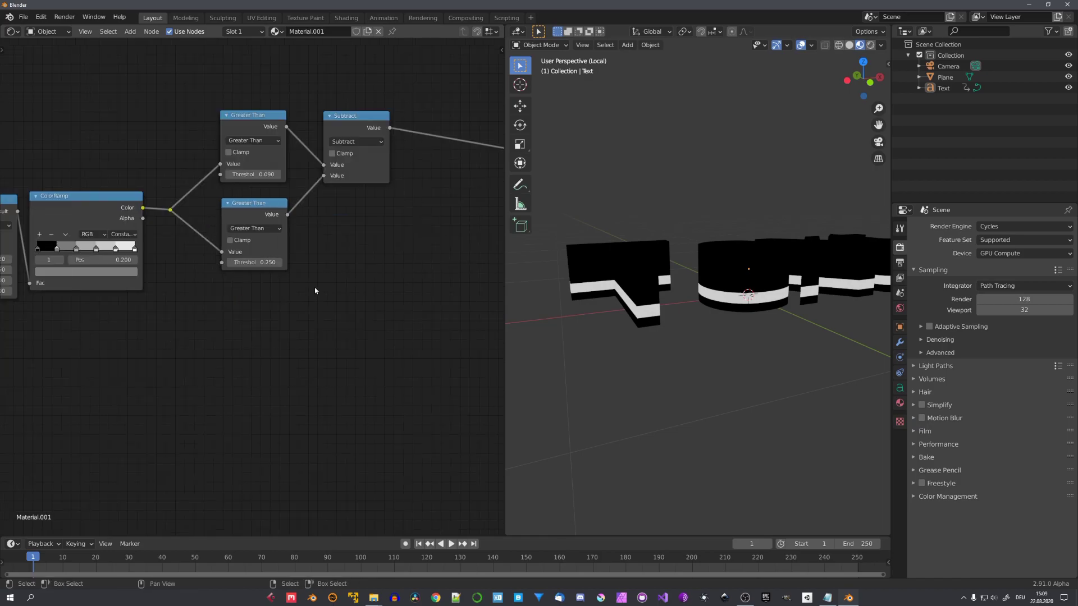
Duplicate both Greater Than nodes and their Subtract node with links intact, placing the copies below the originals.
key(b)
drag(382, 294, 264, 162)
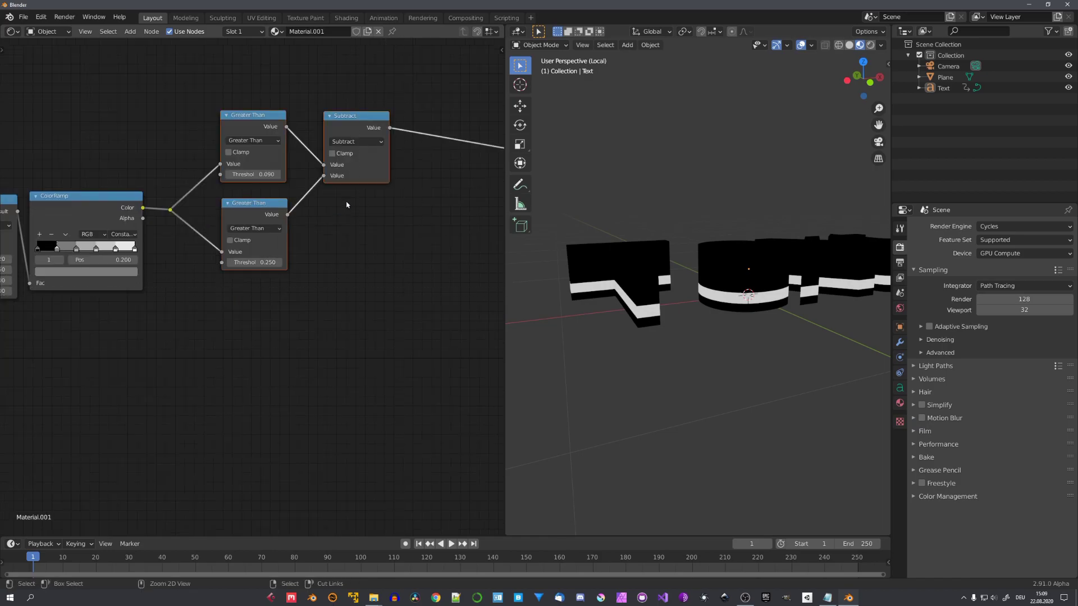
key(shift+d)
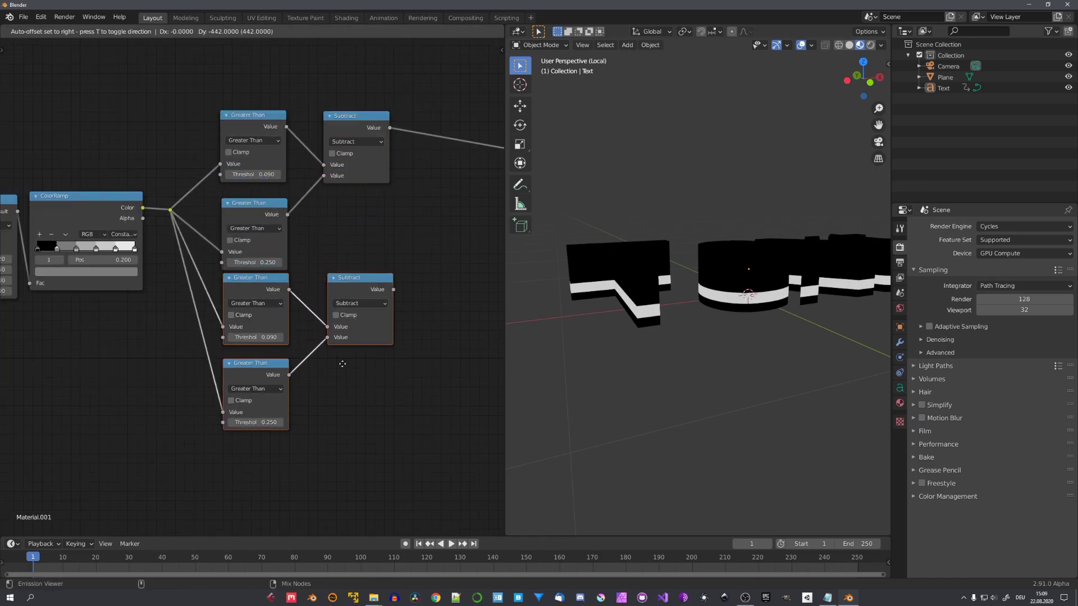
click(342, 359)
ctrl+shift+click(342, 358)
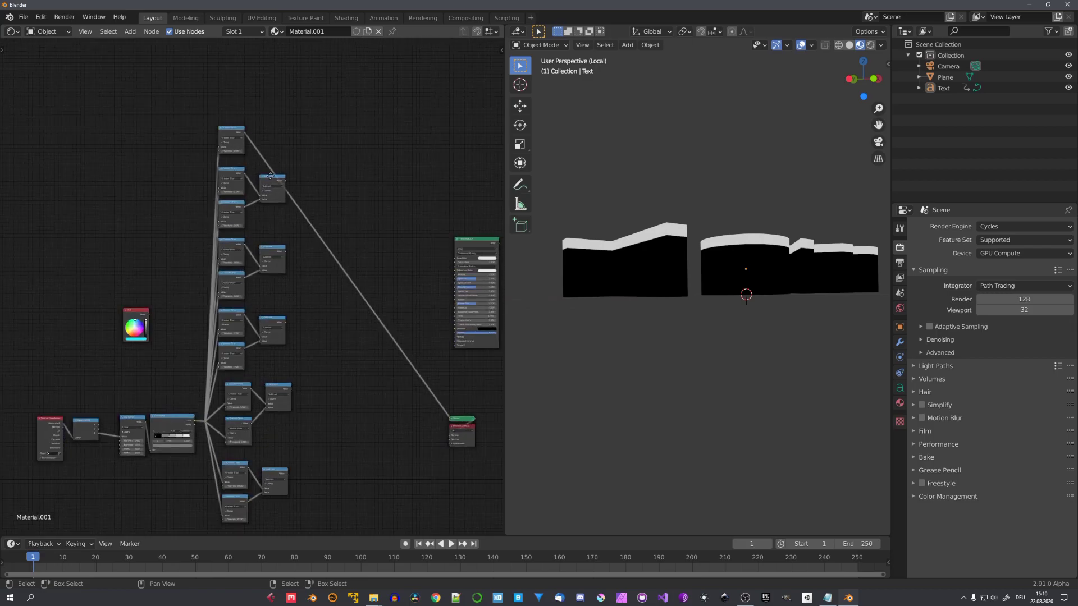
Preview the Subtract mask outputs one after another on the text to check each horizontal layer.
scroll(271, 176, up, 3)
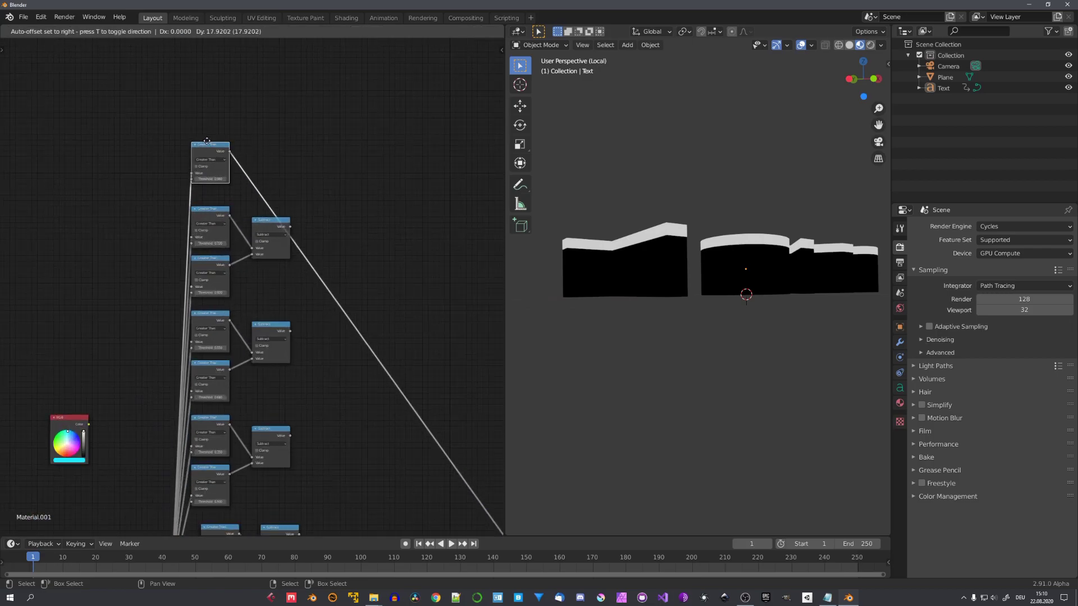
middle_drag(692, 257, 692, 269)
scroll(692, 269, up, 3)
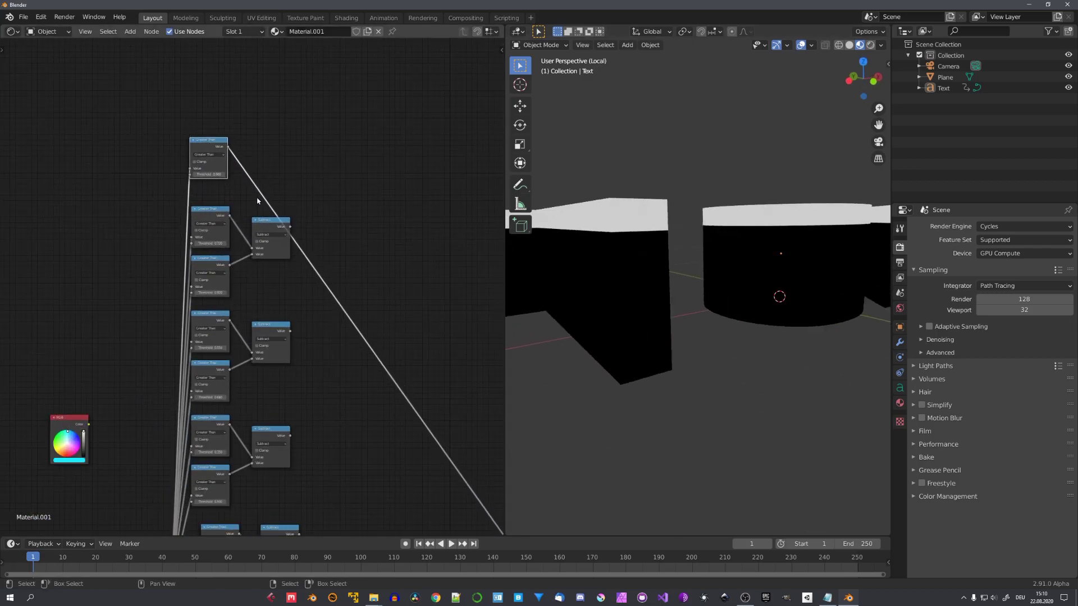
ctrl+shift+click(275, 224)
ctrl+shift+click(275, 337)
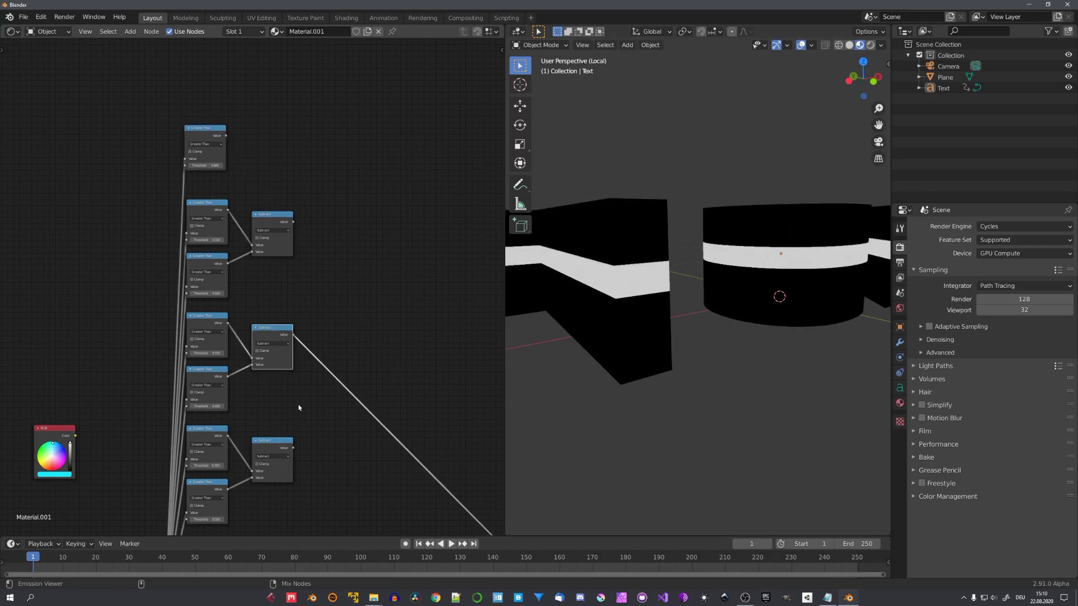
ctrl+shift+click(283, 435)
middle_drag(301, 440, 306, 289)
scroll(305, 289, down, 3)
scroll(305, 289, up, 3)
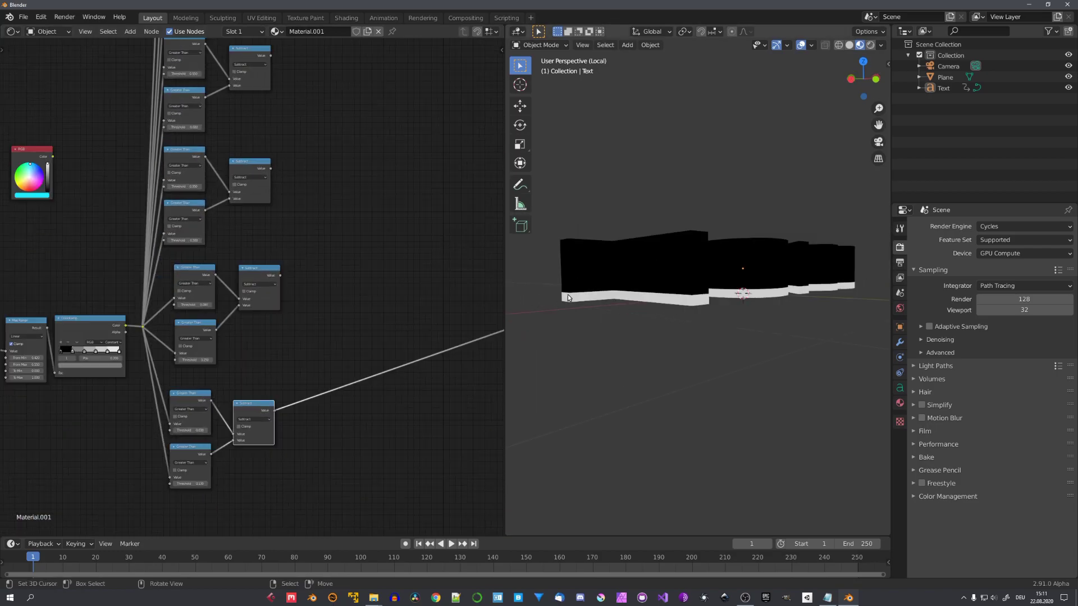
Add a MixRGB node beside the topmost Greater Than node.
key(shift+a)
click(315, 241)
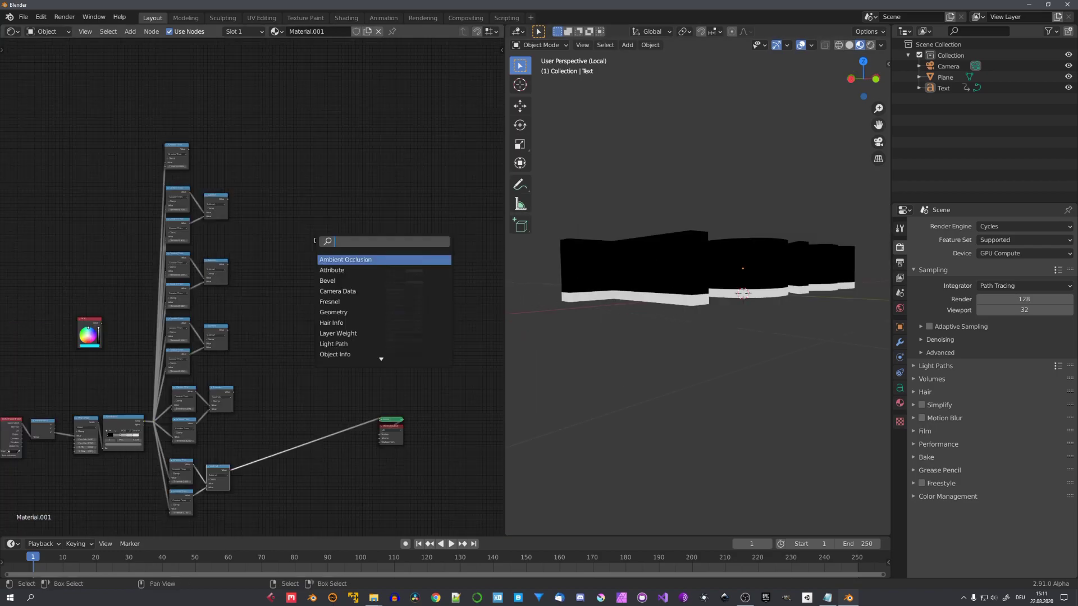
text(mix)
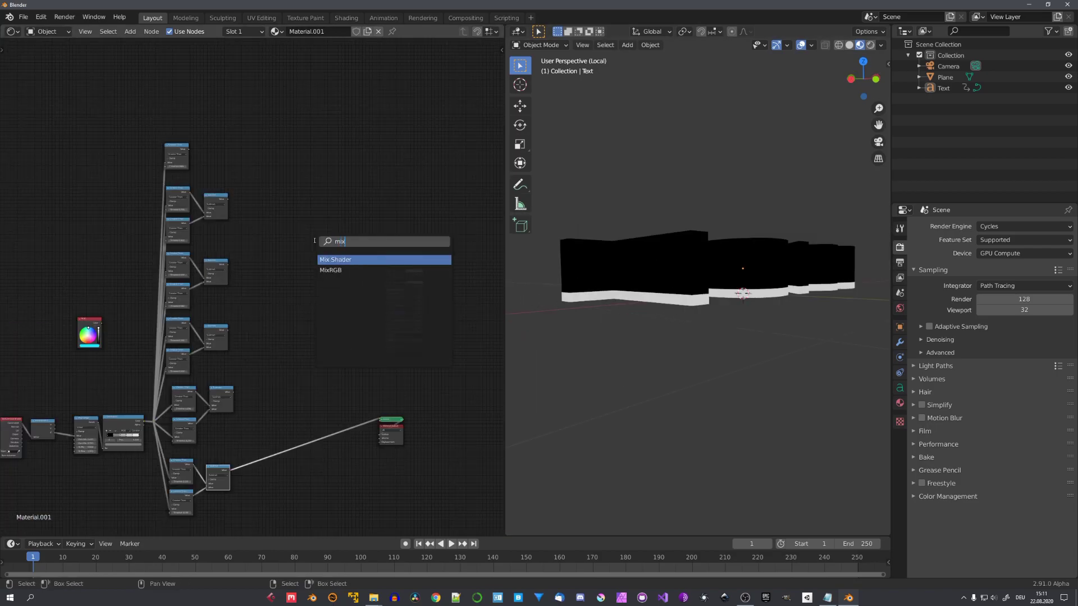
click(331, 270)
click(246, 157)
scroll(264, 83, up, 5)
click(222, 262)
drag(285, 159, 286, 197)
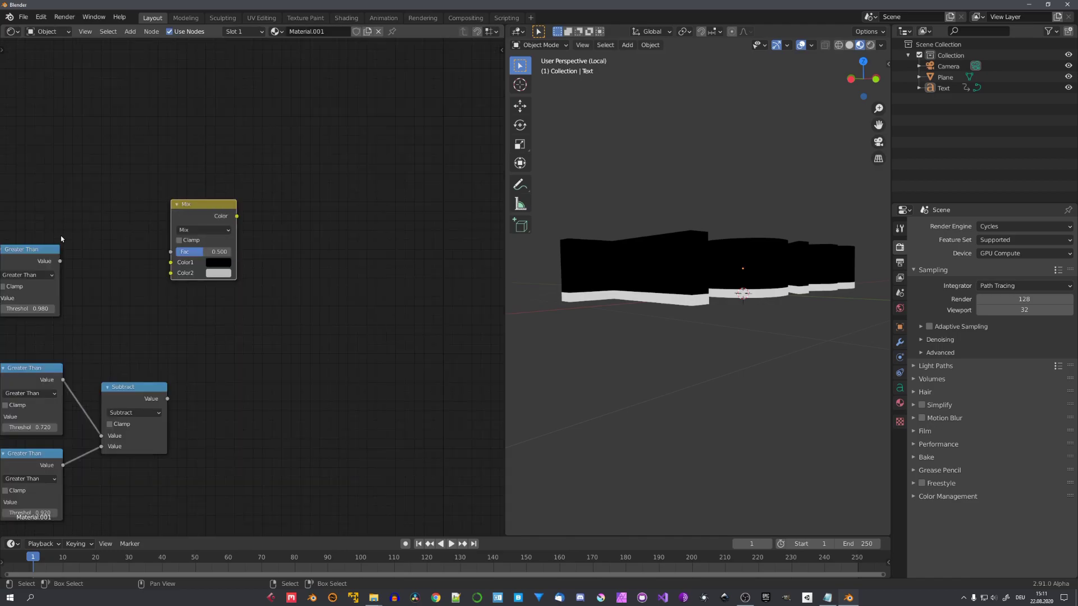
Feed the 0.980 Greater Than output into the Mix node's Fac and set its Color2 to blue.
drag(60, 261, 171, 251)
click(218, 273)
click(258, 151)
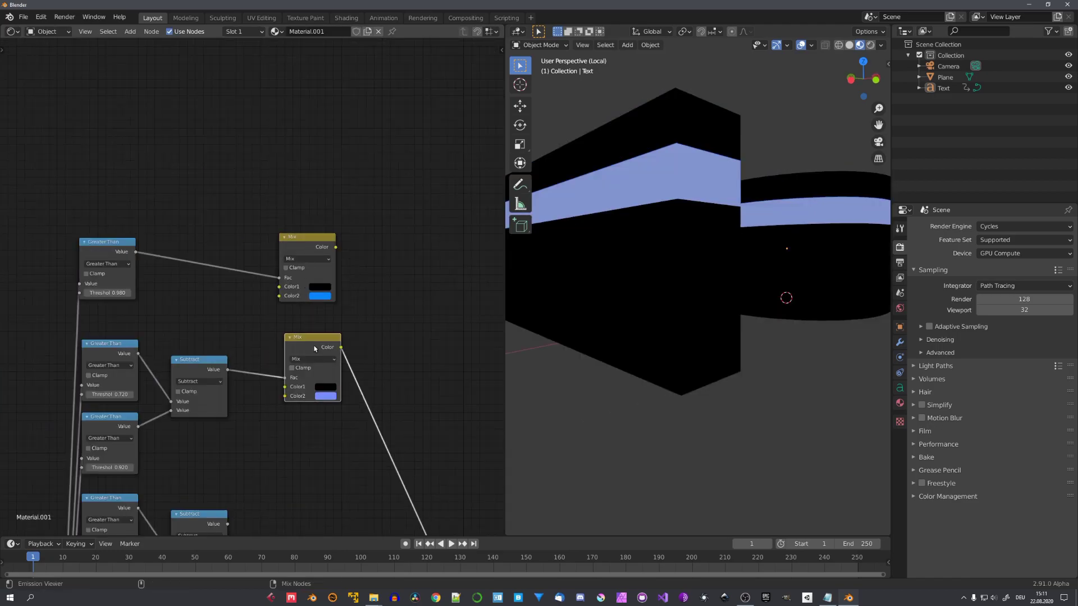
Duplicate the upper Mix node after the pair, feed both layer colors into Color1 and Color2, and set its blending to Add.
key(shift+d)
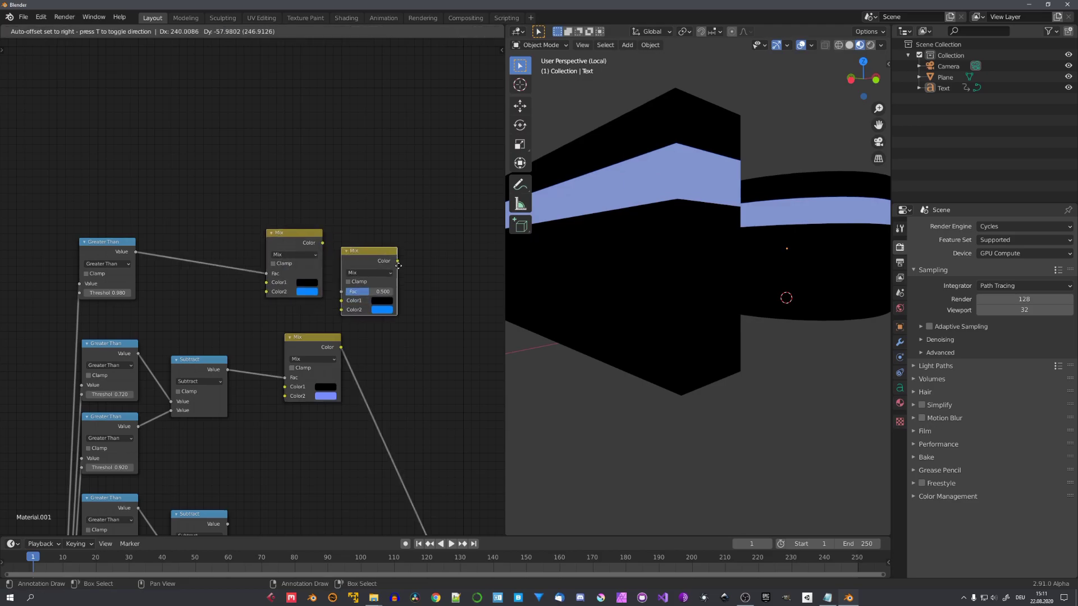
click(469, 278)
drag(322, 243, 412, 313)
click(342, 348)
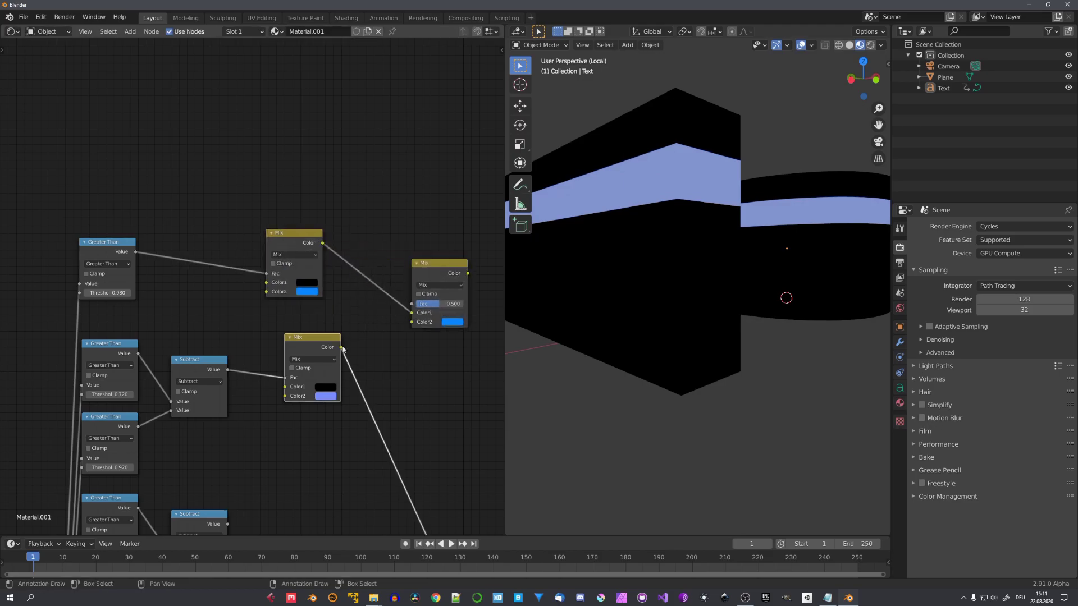
drag(341, 348, 412, 322)
click(431, 286)
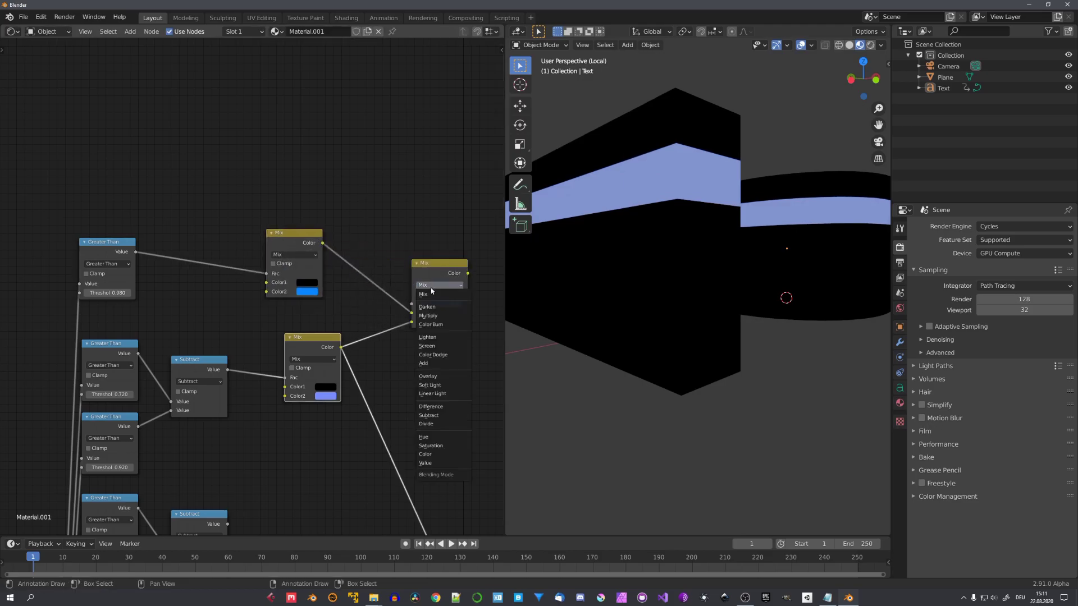
click(430, 364)
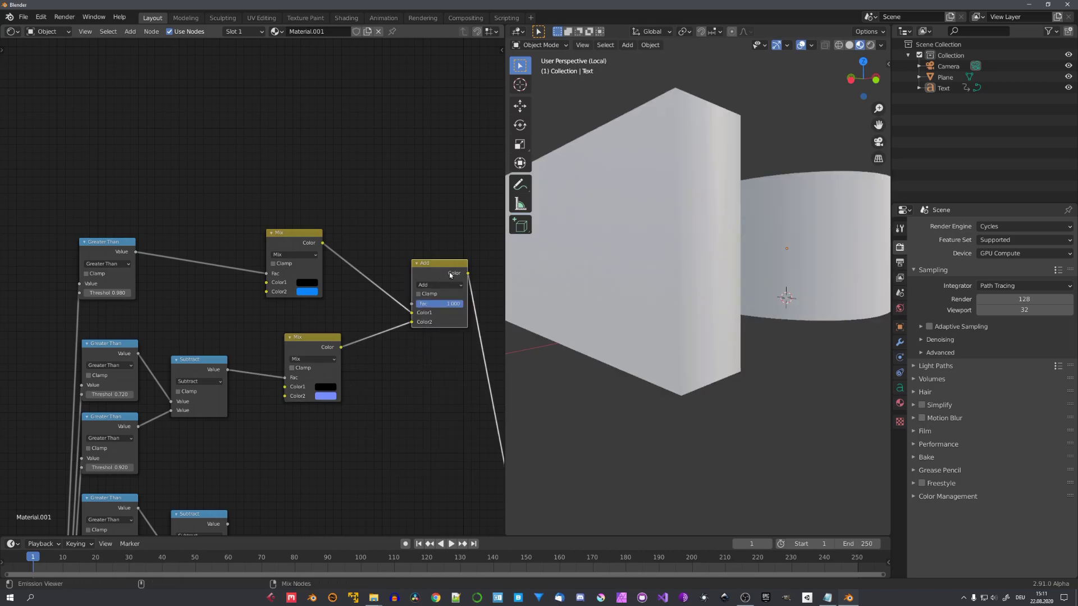
Bring the RGB node near the masks and connect its Color to Color2 of both layer Mix nodes.
scroll(660, 272, down, 3)
middle_drag(259, 306, 288, 292)
drag(318, 216, 332, 207)
click(350, 268)
drag(375, 162, 363, 193)
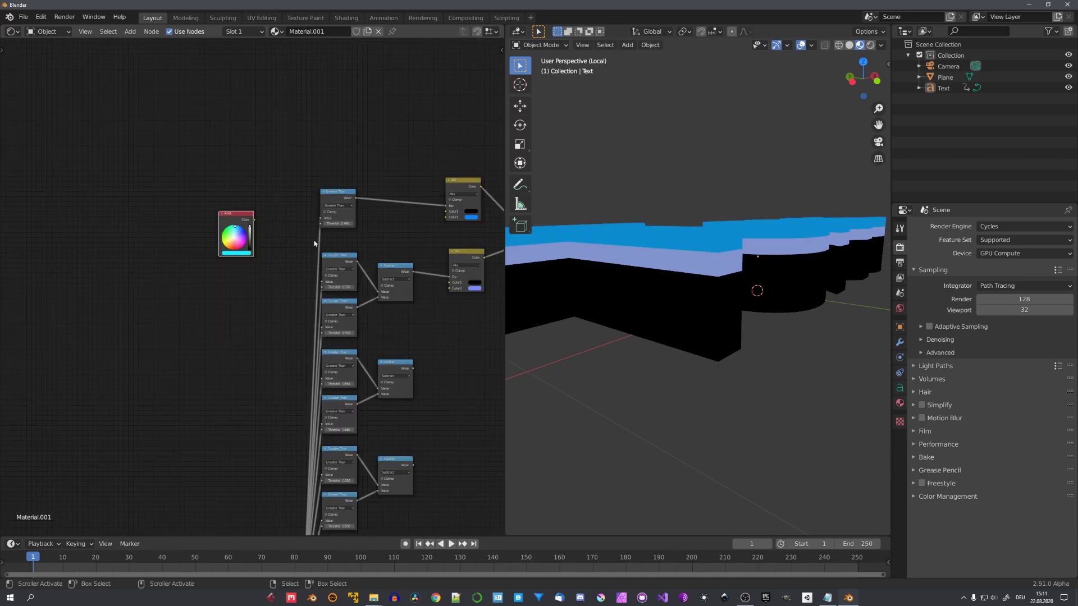
scroll(202, 280, up, 3)
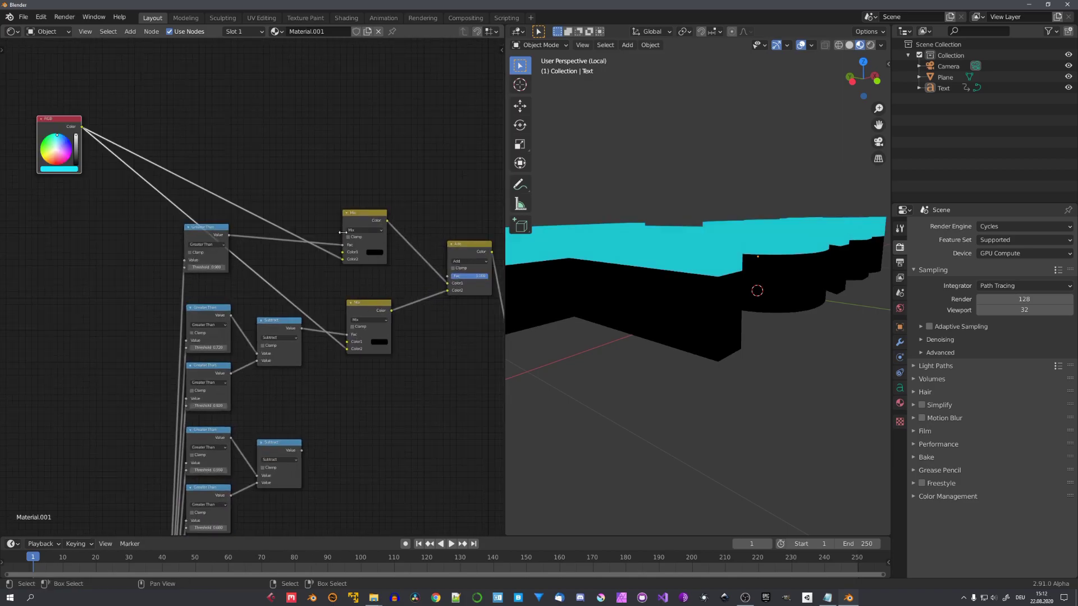
Add a Bright/Contrast node between the RGB node and the second layer's Mix node.
middle_drag(149, 215, 236, 267)
key(shift+a)
click(181, 257)
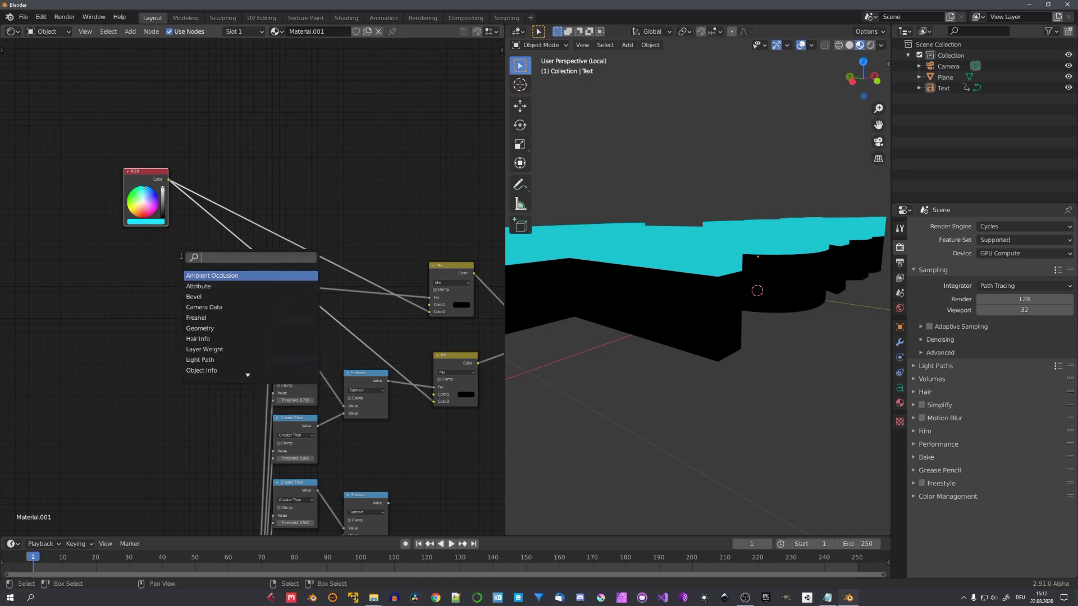
text(bri)
key(Down)
key(Return)
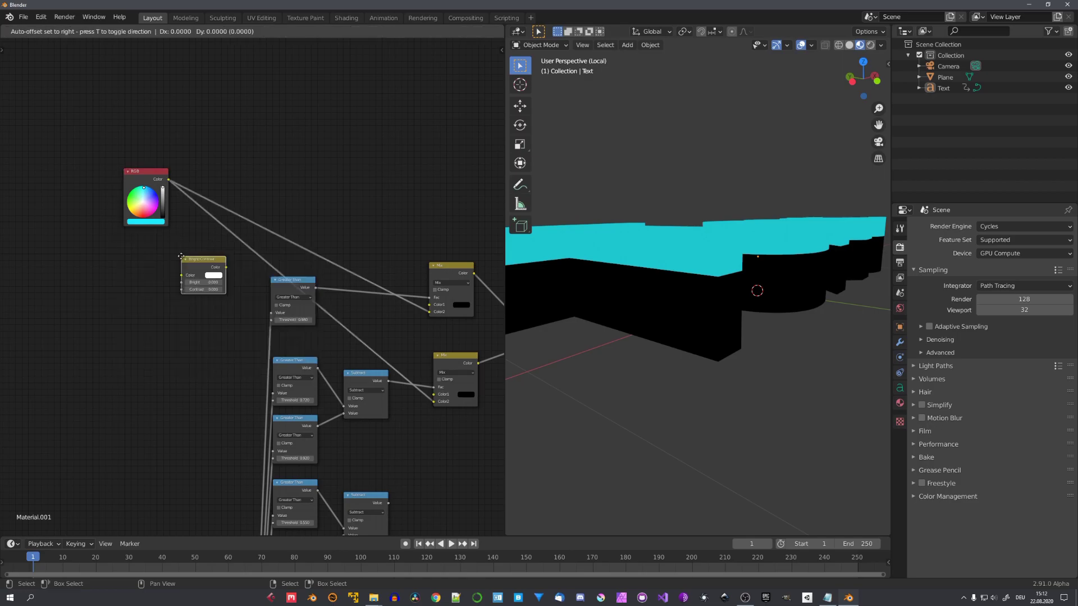
click(198, 236)
Set the Bright/Contrast node's Bright value to -0.2 to darken the second layer.
scroll(200, 238, up, 5)
click(212, 252)
key(BackSpace)
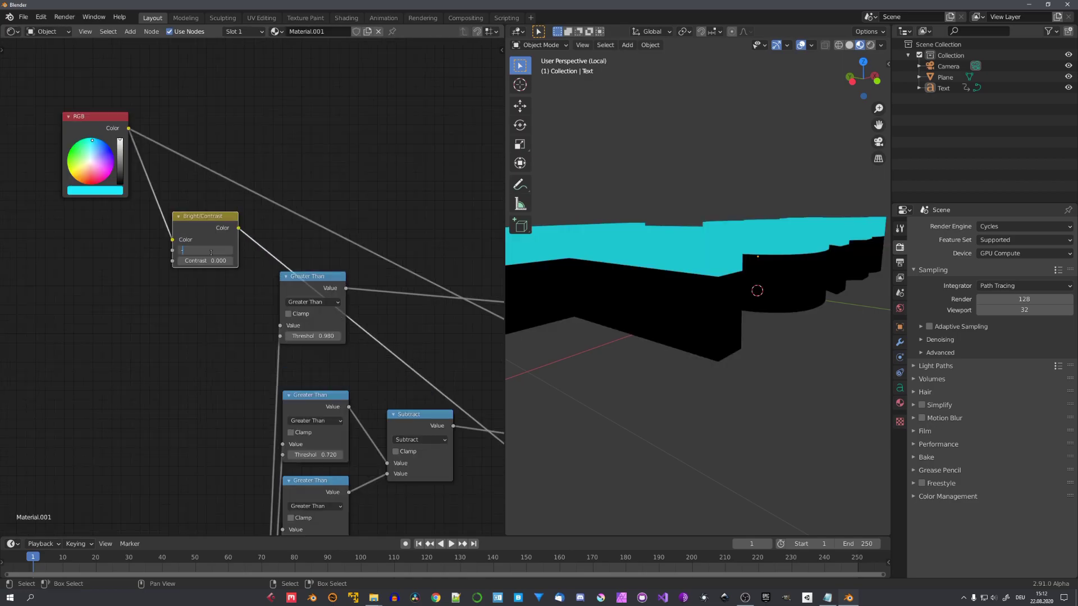
text(-.2)
key(Return)
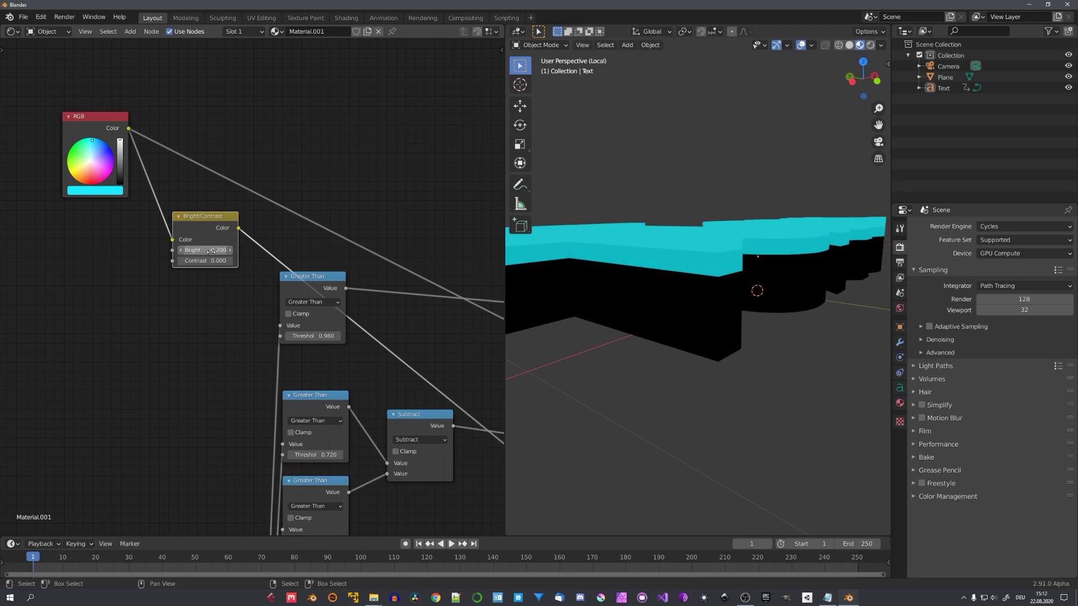
scroll(313, 271, down, 3)
scroll(352, 306, down, 3)
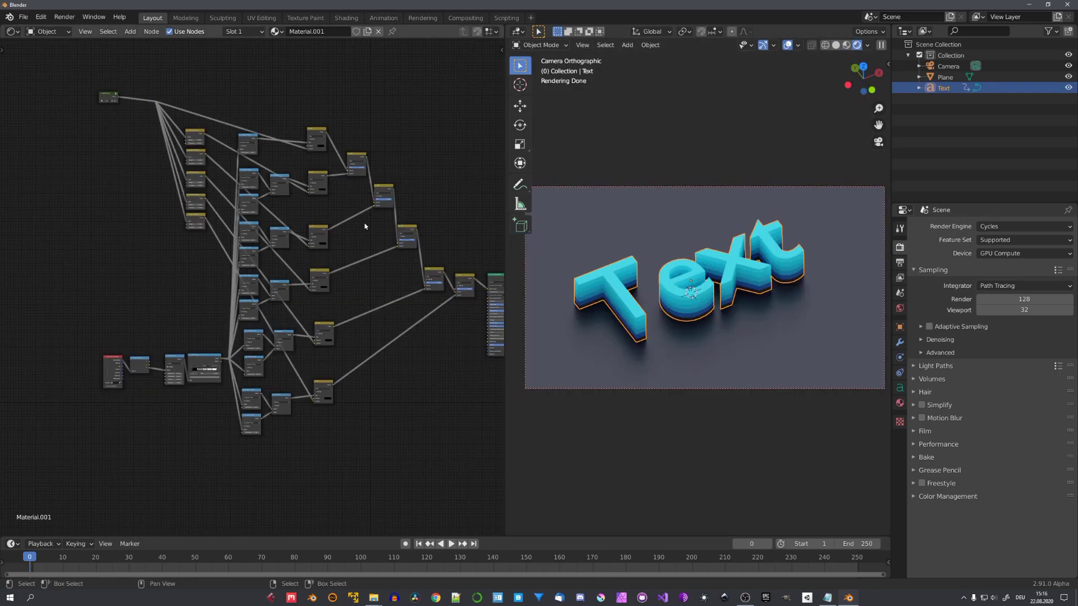
Examine the final Add node's link to the Principled BSDF and the shader's settings.
scroll(321, 201, up, 6)
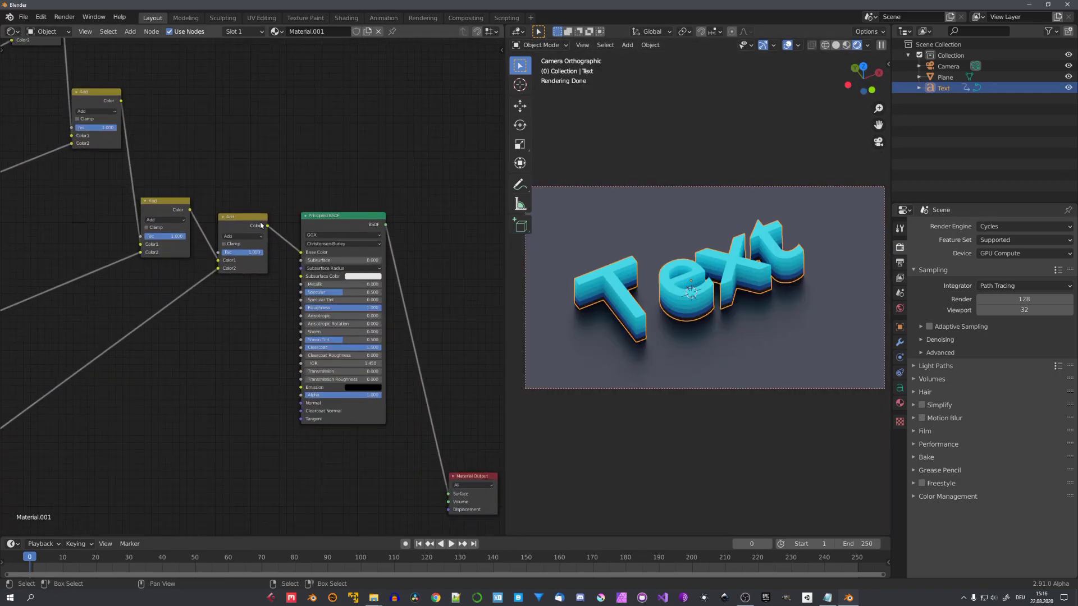
drag(261, 225, 262, 236)
drag(334, 231, 341, 231)
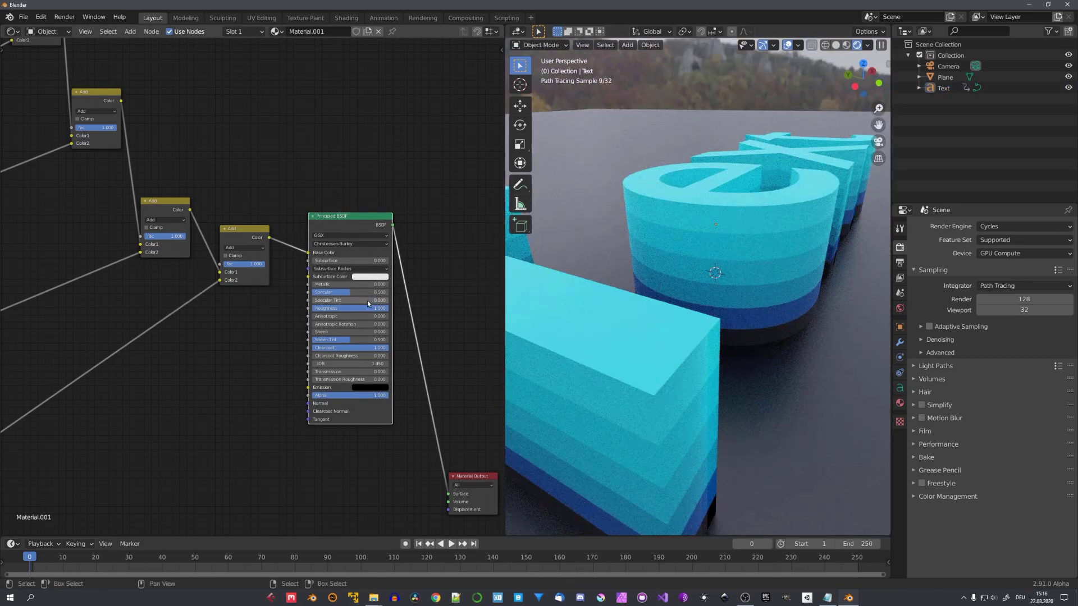
scroll(367, 301, up, 2)
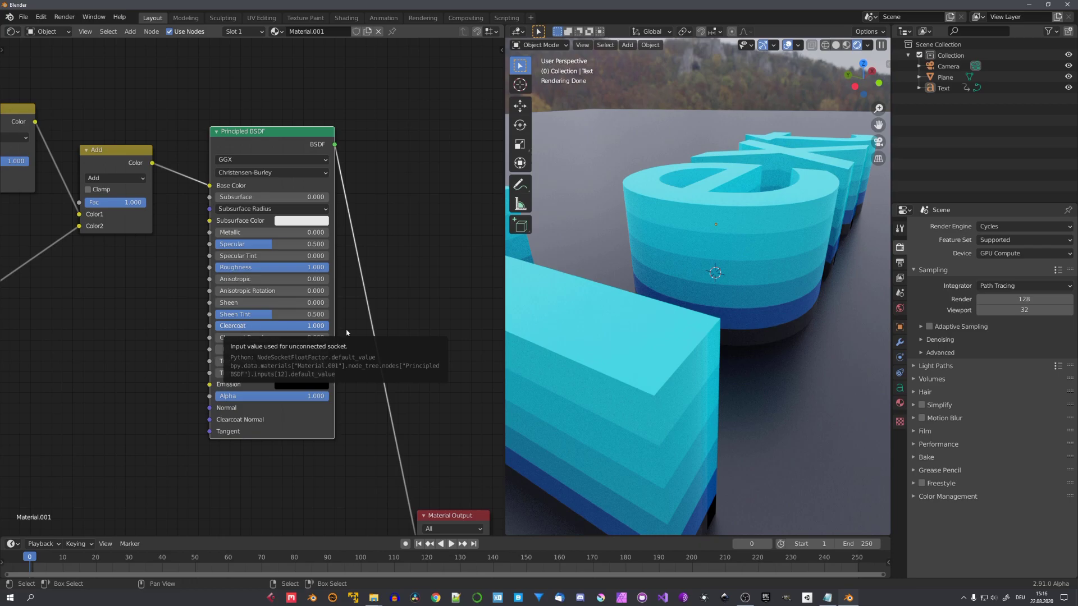
scroll(727, 304, down, 6)
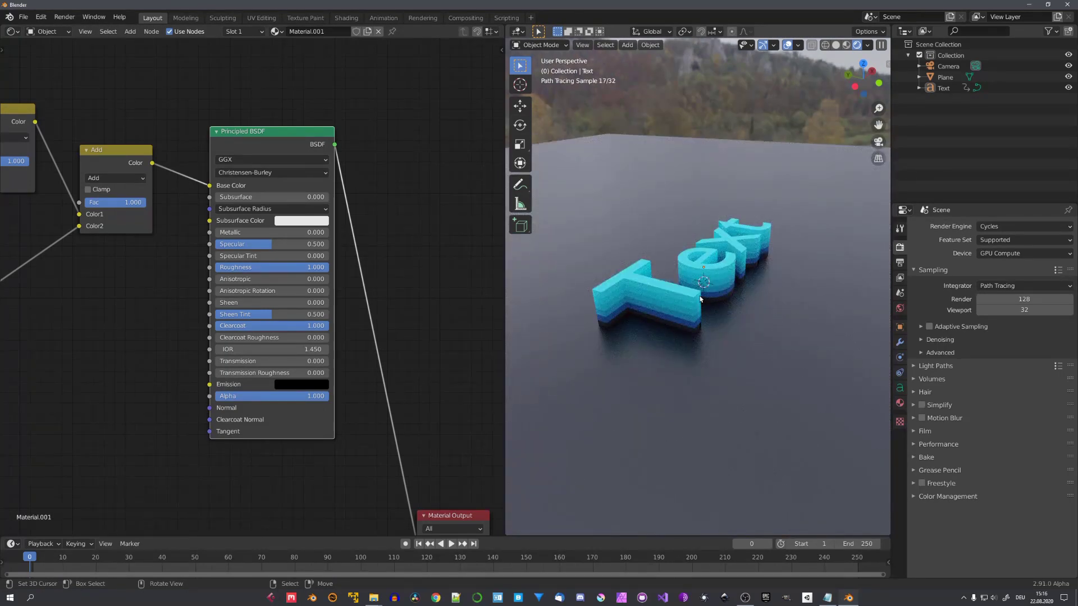
Look inside the color node group that feeds the Bright/Contrast nodes, and return to the main node tree.
scroll(353, 260, down, 12)
middle_drag(73, 178, 373, 342)
middle_drag(197, 245, 426, 323)
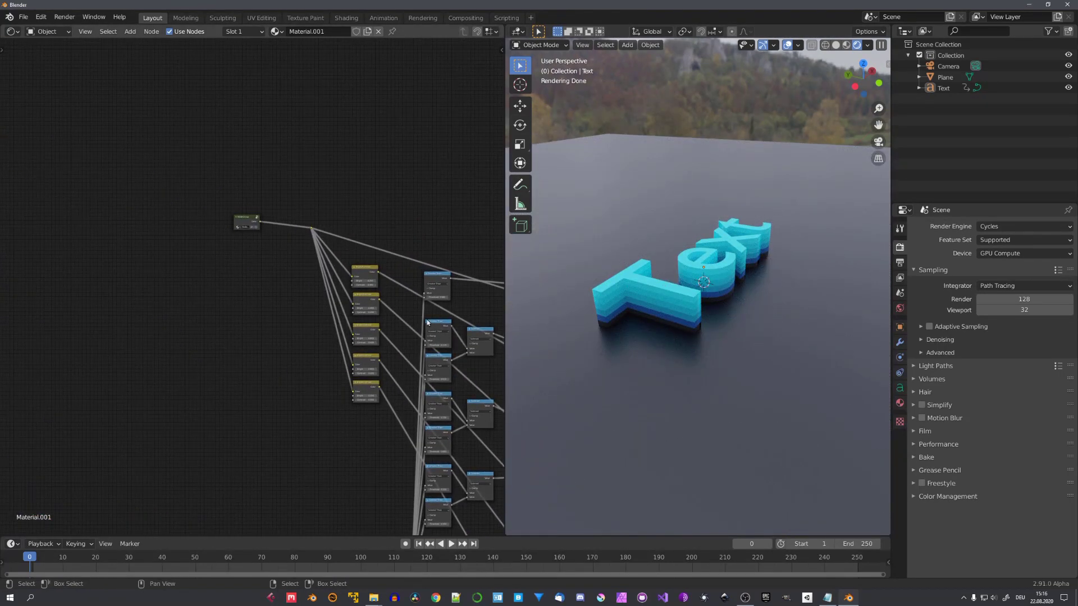
scroll(245, 270, up, 4)
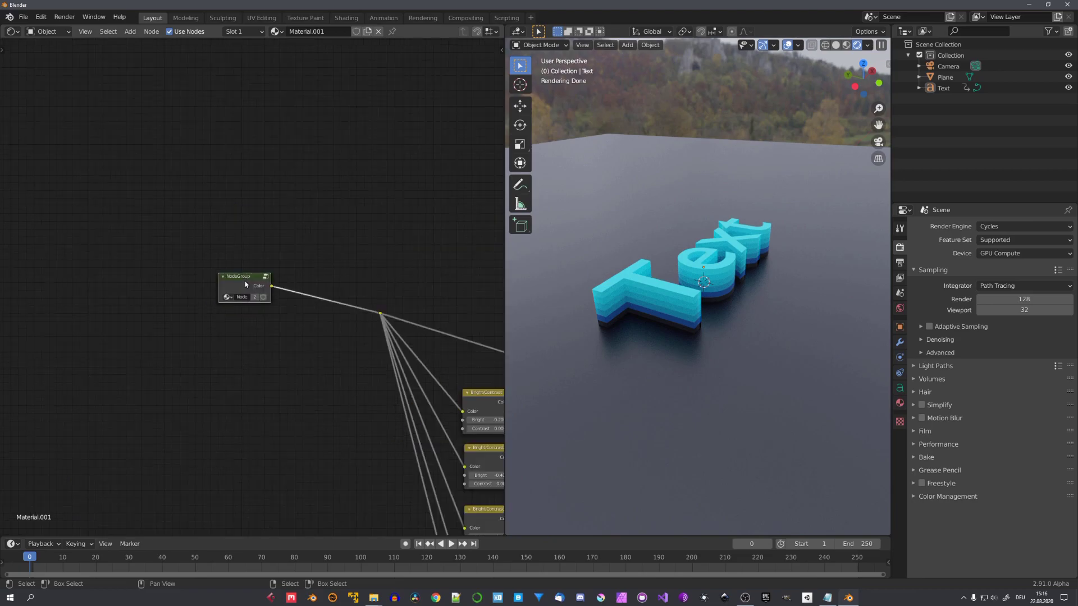
drag(245, 282, 274, 283)
key(Tab)
key(Tab)
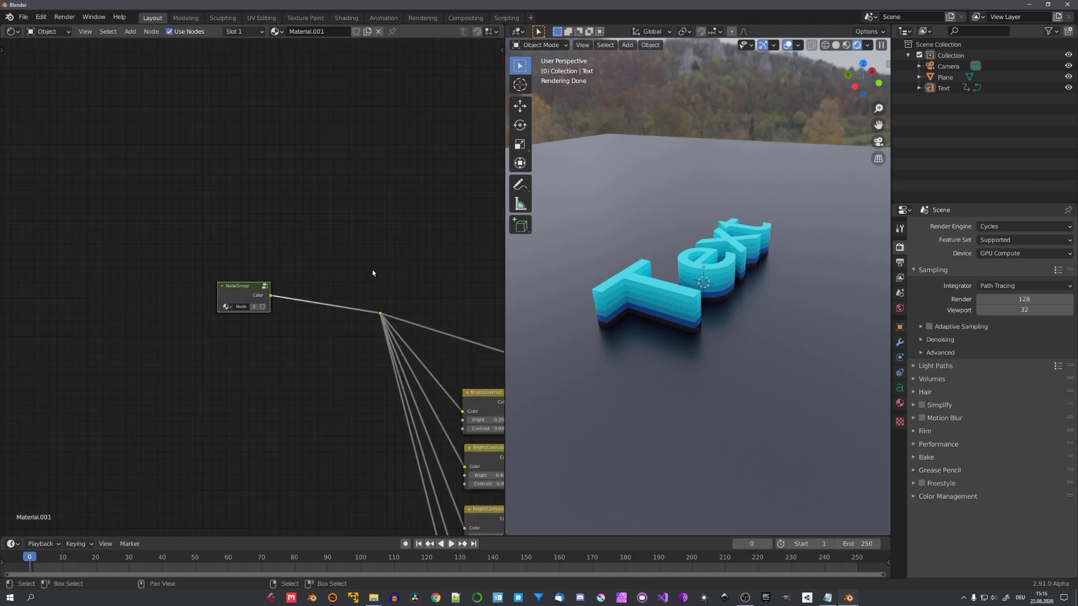
Select the ground plane and examine the shared color node group and Bright/Contrast node in its material.
click(537, 256)
key(Home)
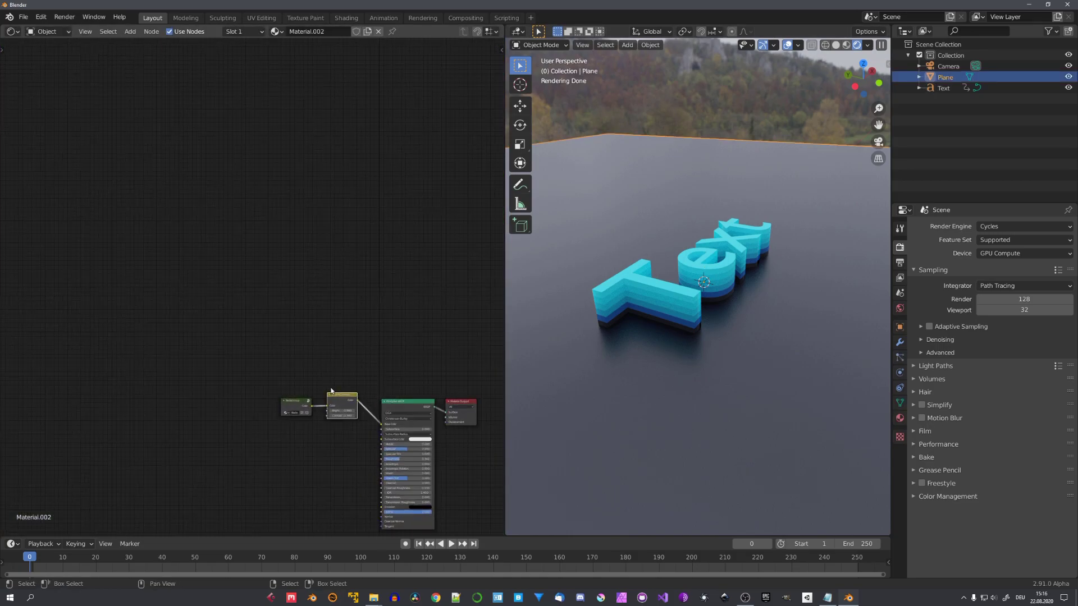
key(Tab)
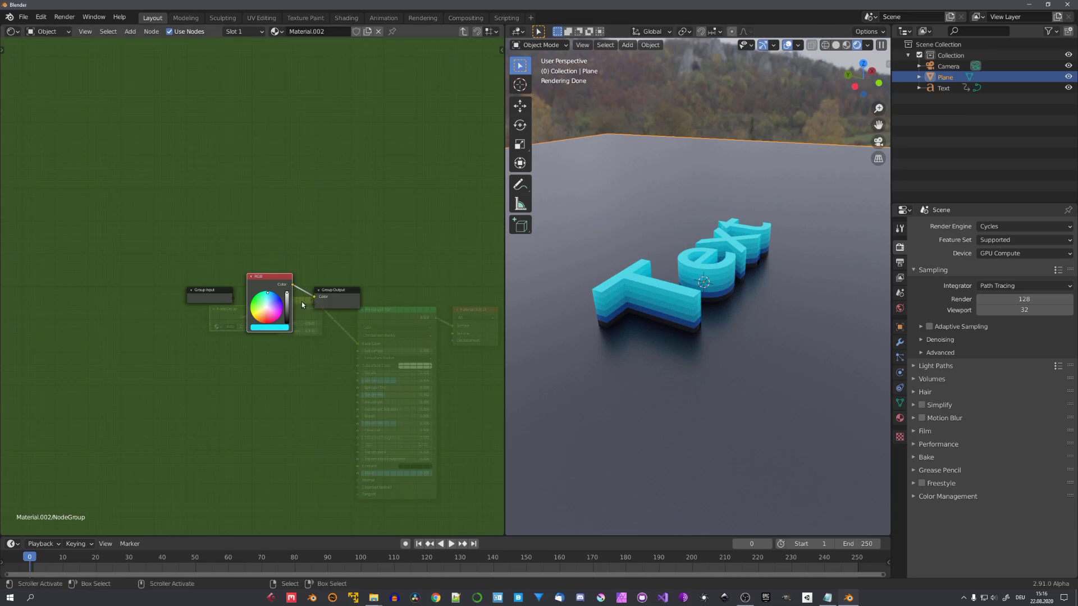
scroll(292, 313, up, 4)
drag(292, 316, 285, 380)
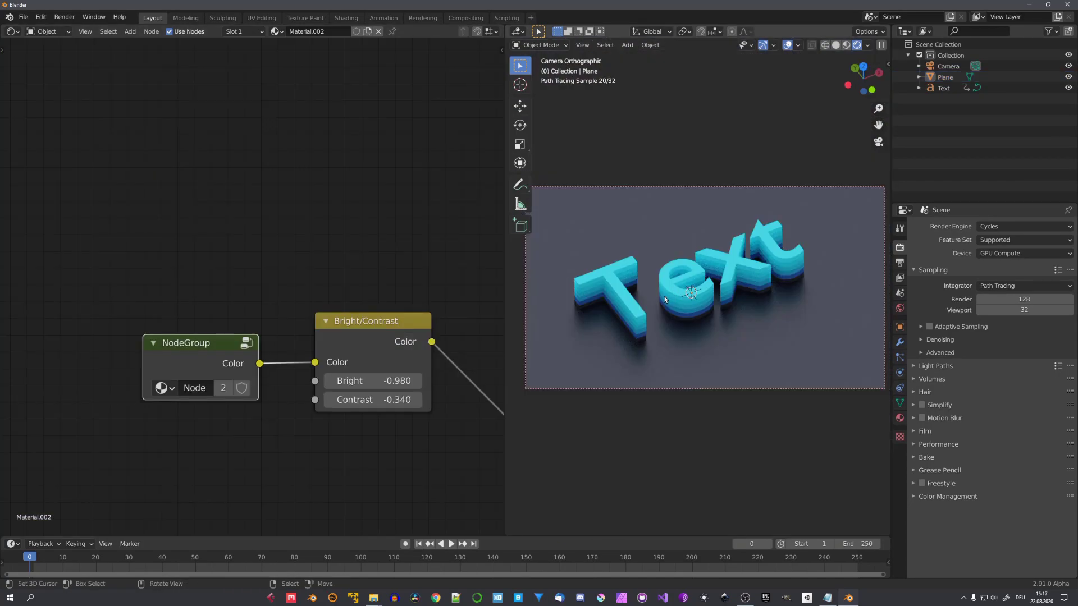
Switch the viewport to solid shading, select the text object and view it in perspective outside the camera.
scroll(670, 285, down, 2)
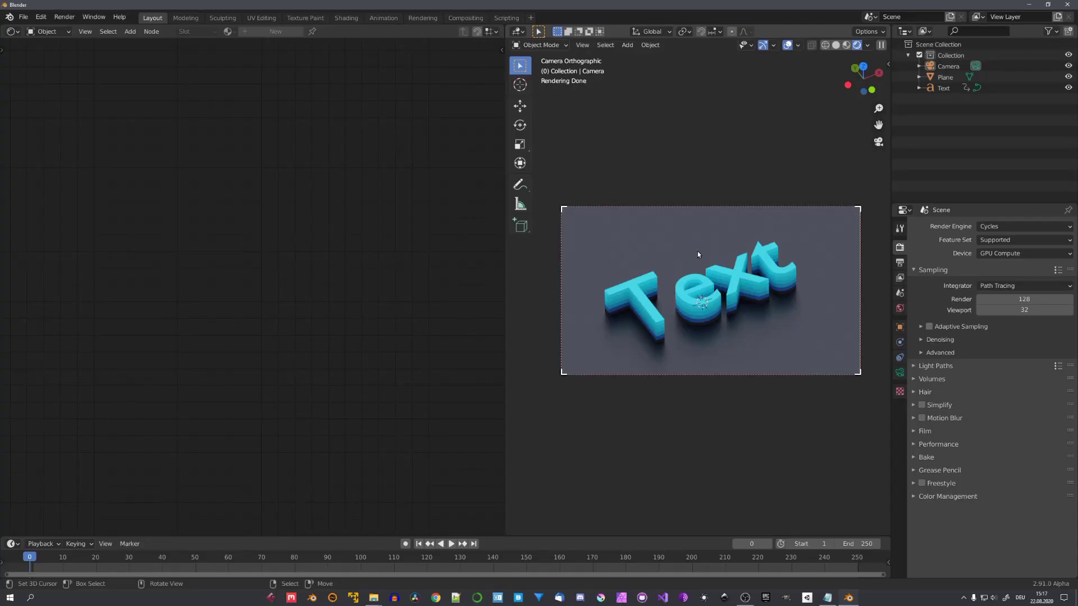
key(z)
right_click(731, 279)
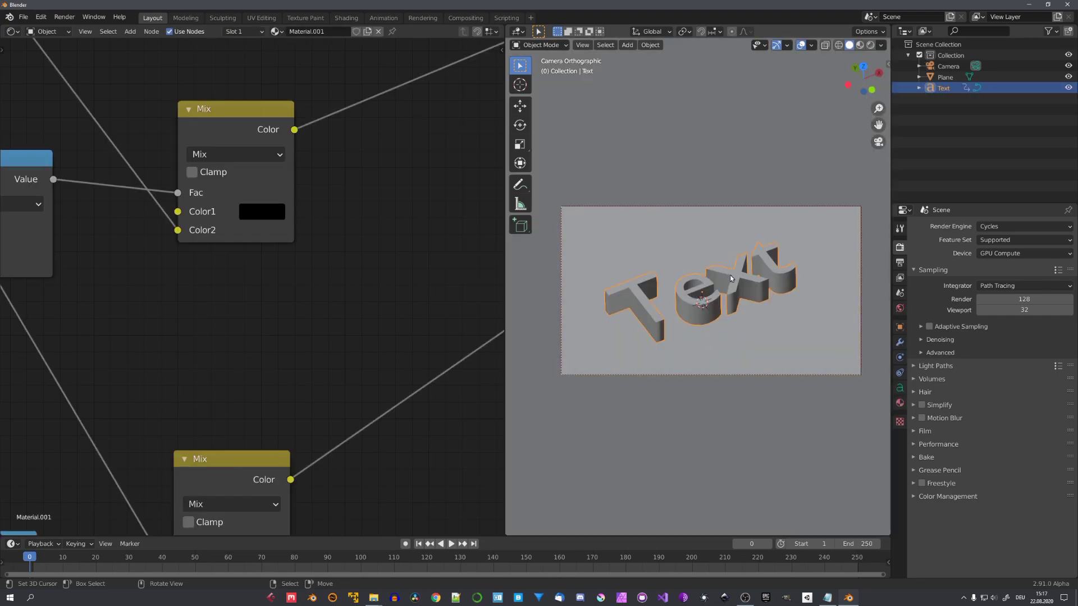
middle_drag(730, 278, 729, 278)
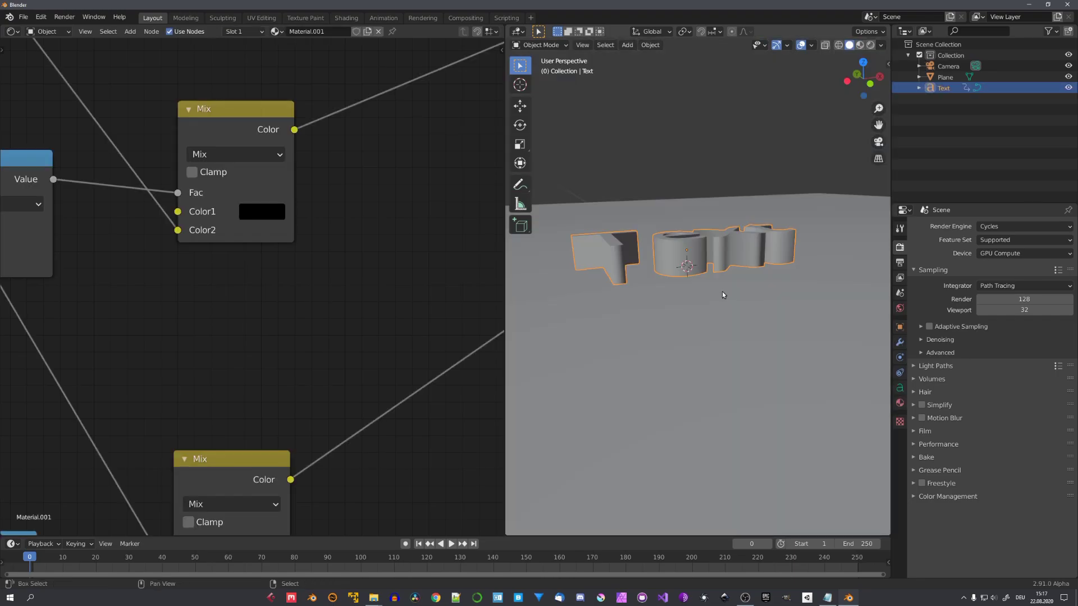
Duplicate the text object in place, remove the driver from the copy's Z location and clear its location.
key(shift+d)
click(726, 279)
key(n)
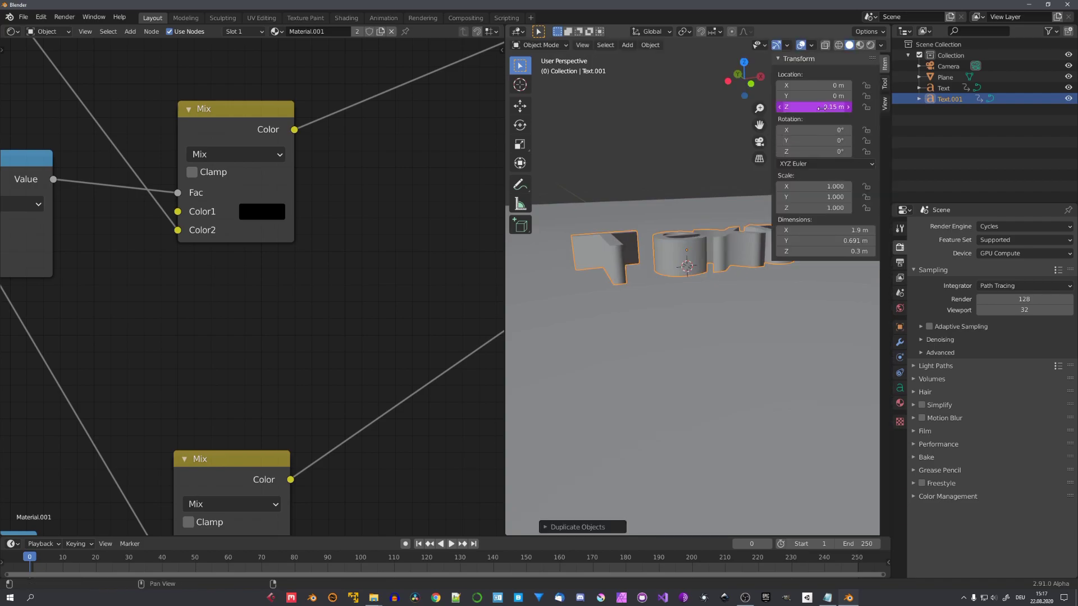
right_click(814, 107)
click(795, 77)
key(n)
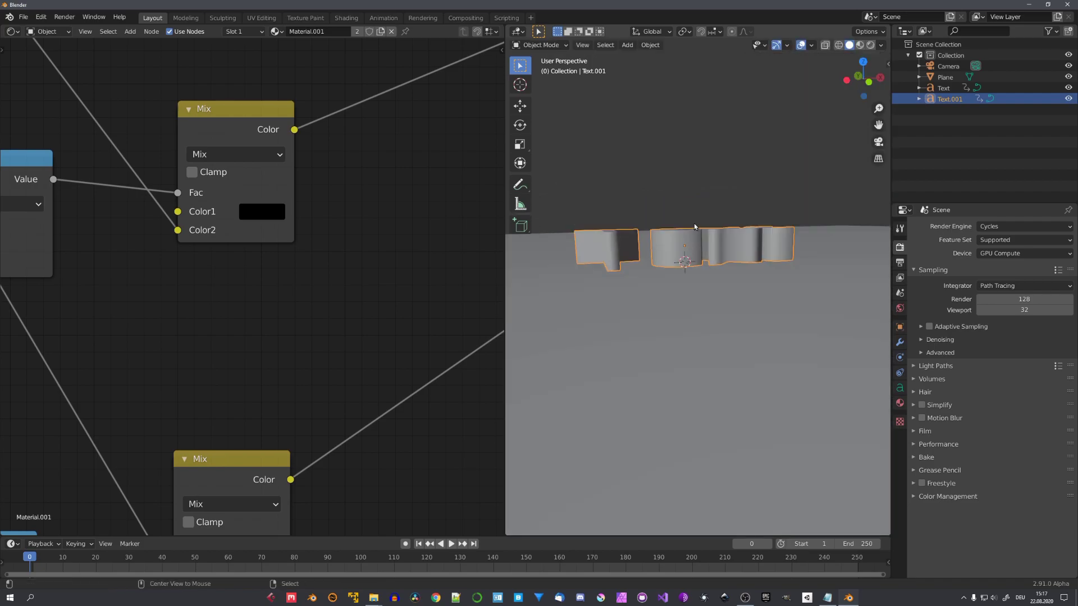
key(alt+g)
Turn the flat duplicated text into an outline by setting its fill mode to None and bevel depth to 0.005 m.
middle_drag(696, 264, 695, 245)
scroll(695, 244, up, 4)
middle_drag(694, 245, 689, 262)
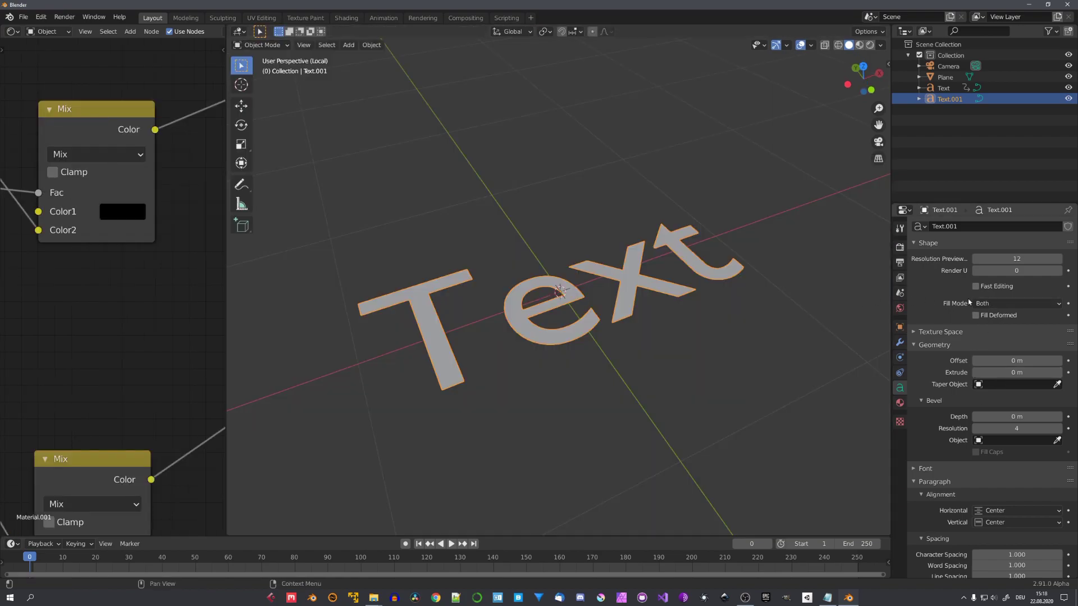
click(993, 303)
click(992, 317)
scroll(990, 348, down, 3)
drag(990, 353, 997, 353)
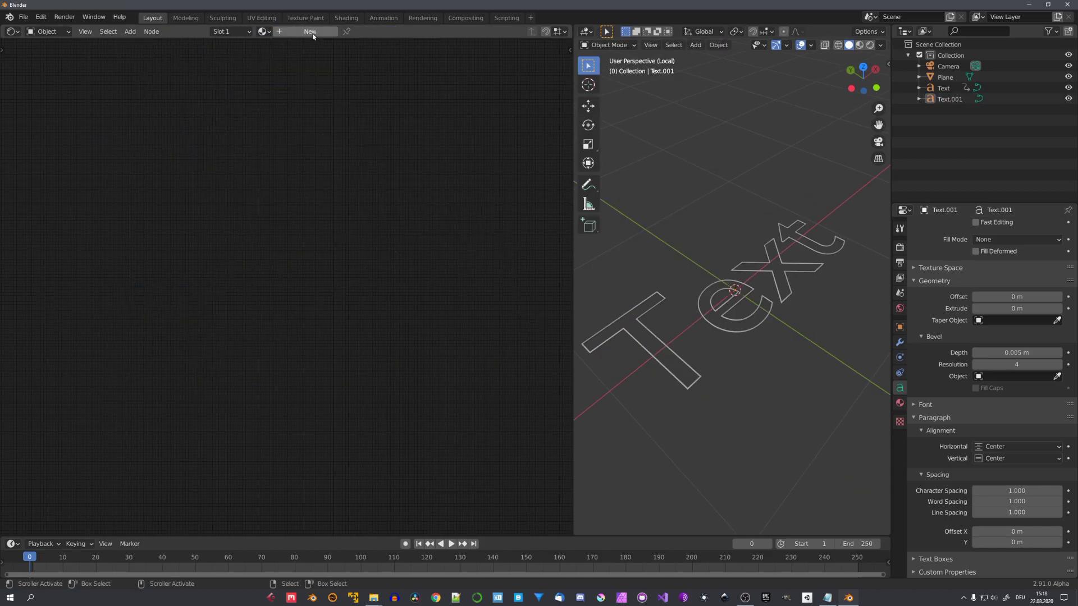
Create a new material for the outline text and replace its default shader with an Emission node linked to the output surface.
click(310, 32)
key(x)
key(shift+a)
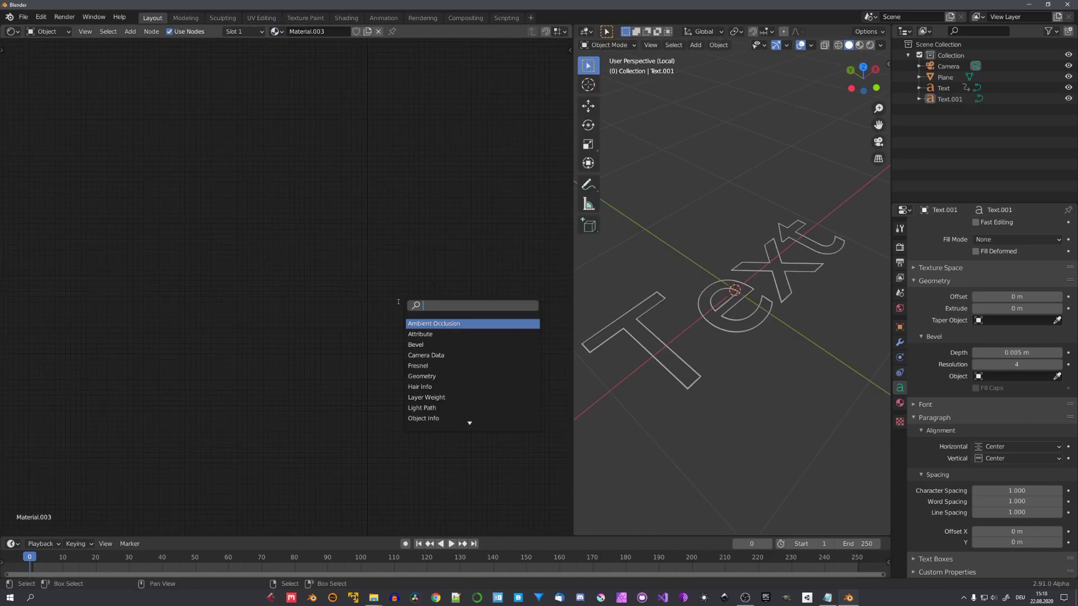
text(emission)
key(Return)
click(343, 302)
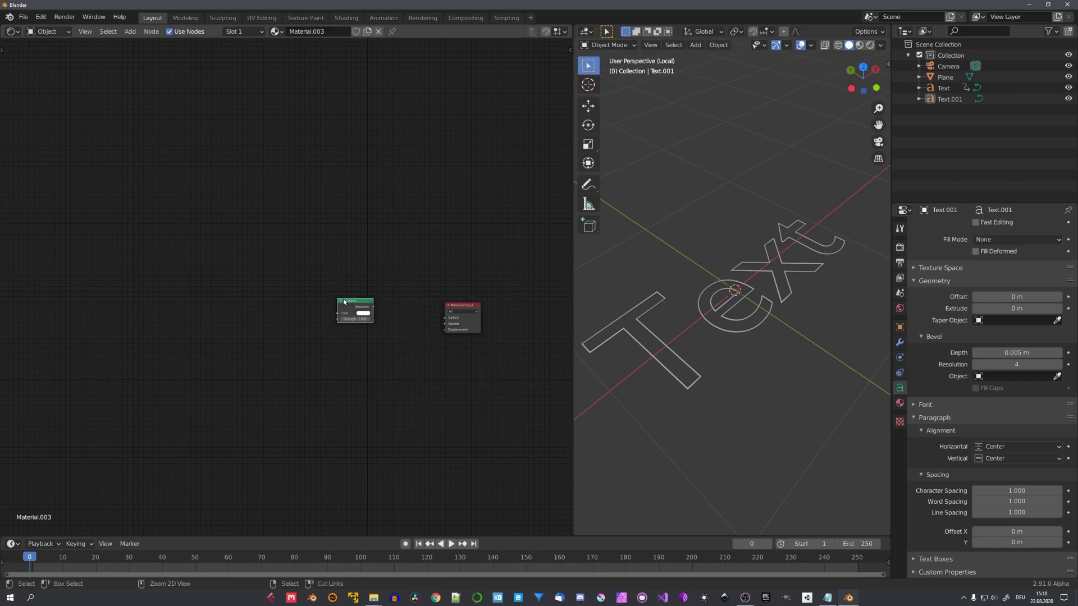
scroll(366, 313, up, 2)
Add the shared NodeGroup and link its Color output to the Emission node's Color input.
key(shift+a)
mouse_move(209, 371)
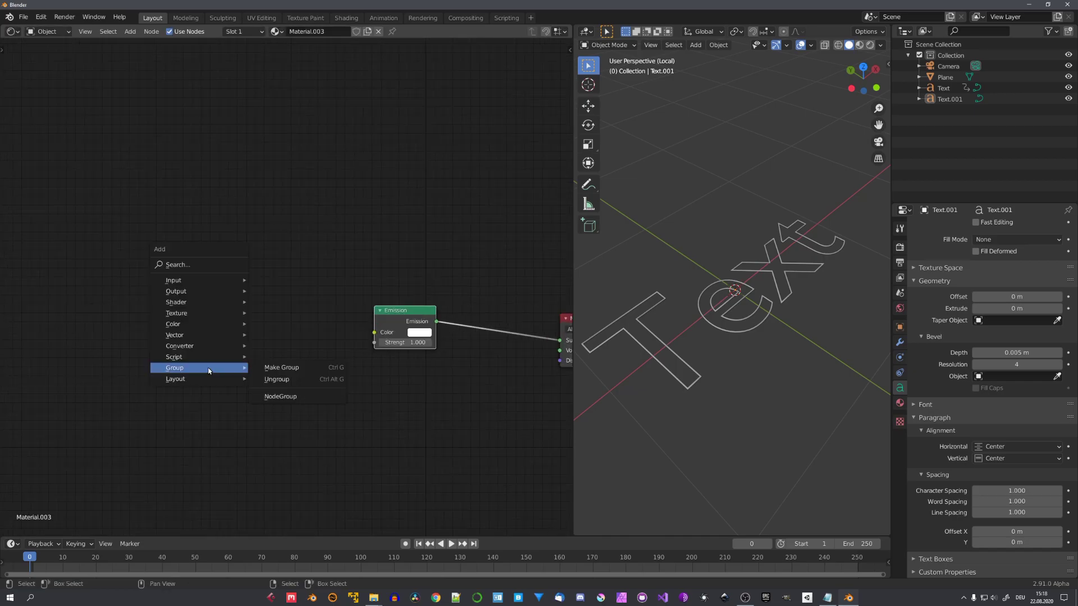
click(280, 396)
click(224, 302)
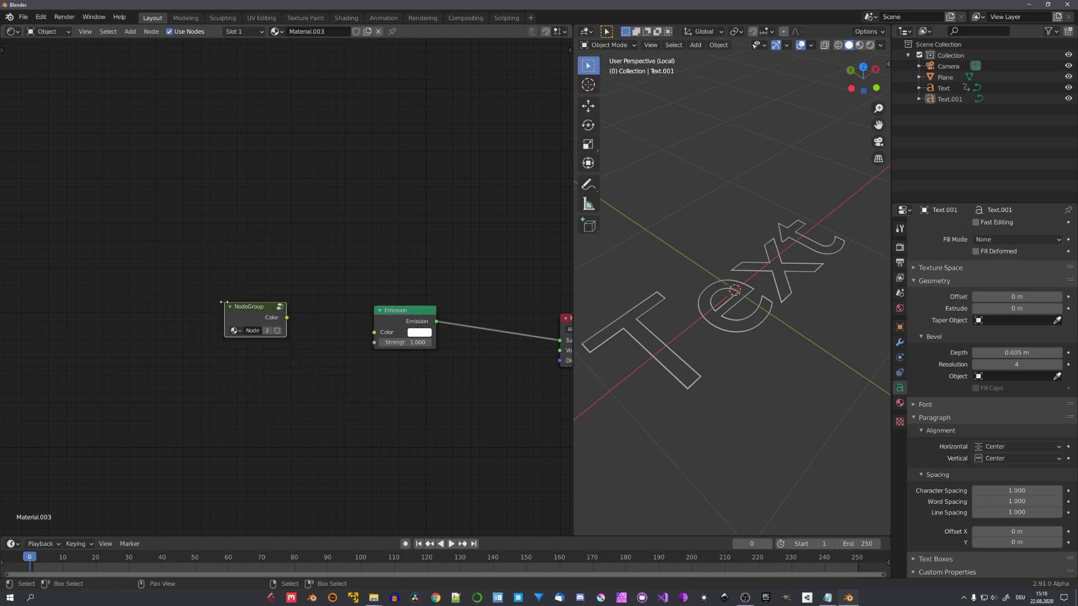
drag(240, 313, 374, 334)
key(Tab)
key(Tab)
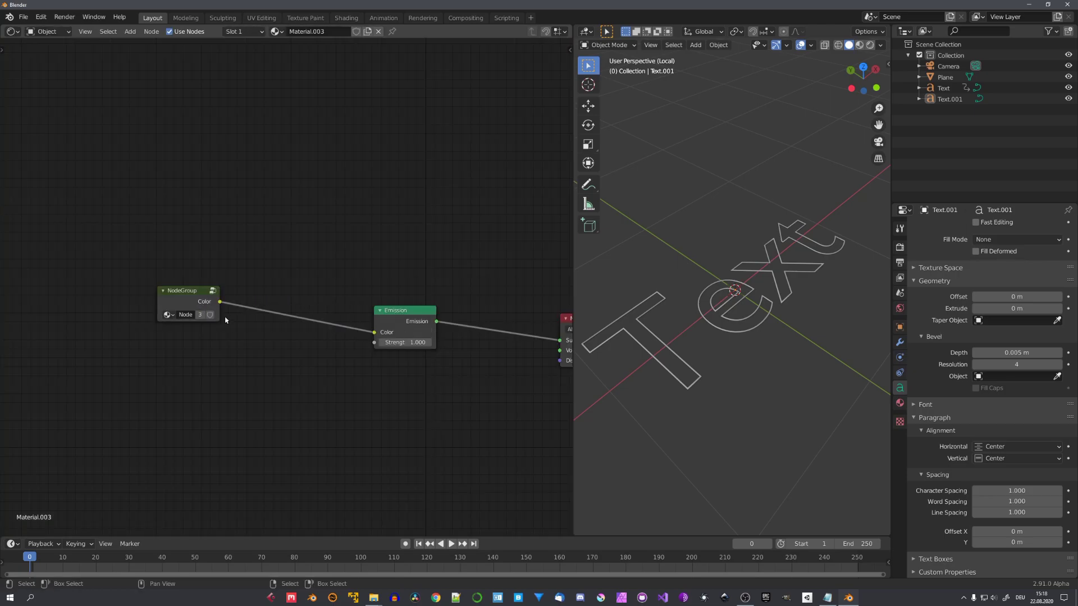
Insert a Hue/Saturation node between the NodeGroup and the Emission node.
key(shift+a)
click(243, 242)
text(hue)
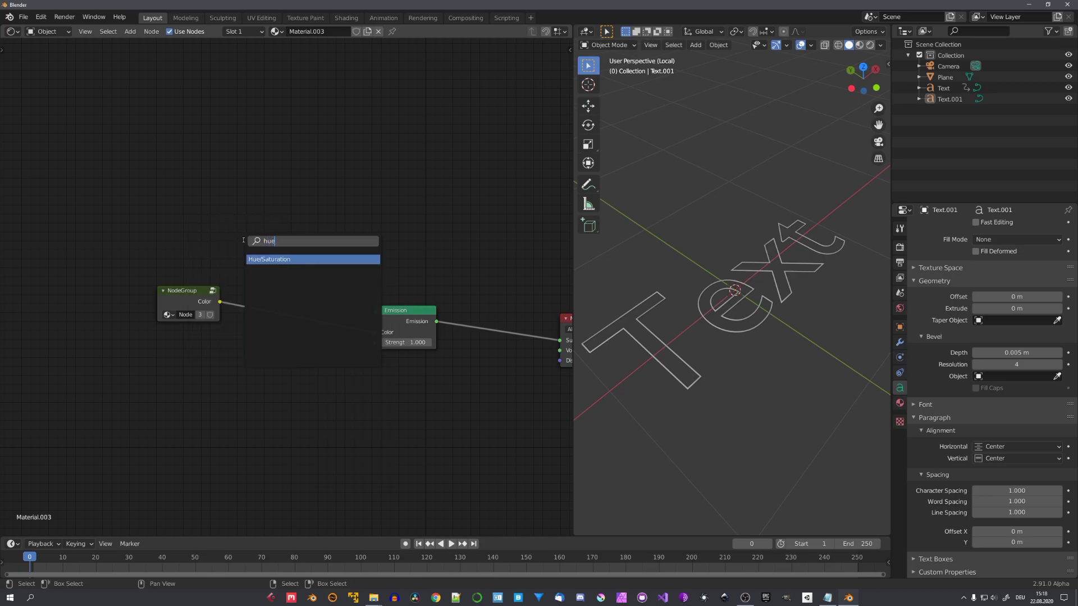
key(Return)
click(296, 304)
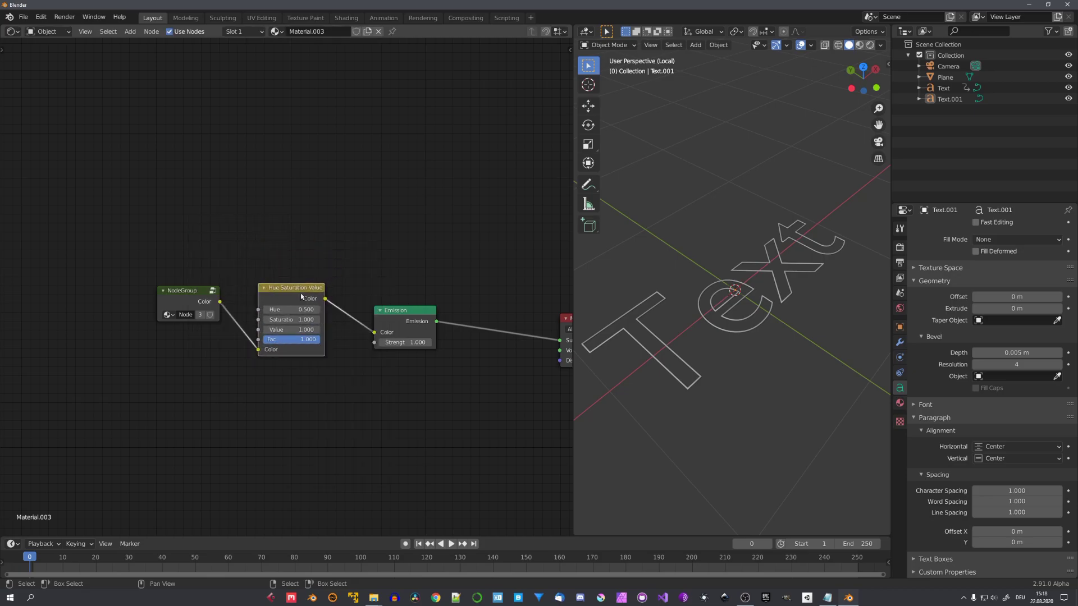
Switch the viewport to rendered shading and set the Hue Saturation Value node's hue to 0.170.
key(z)
click(726, 254)
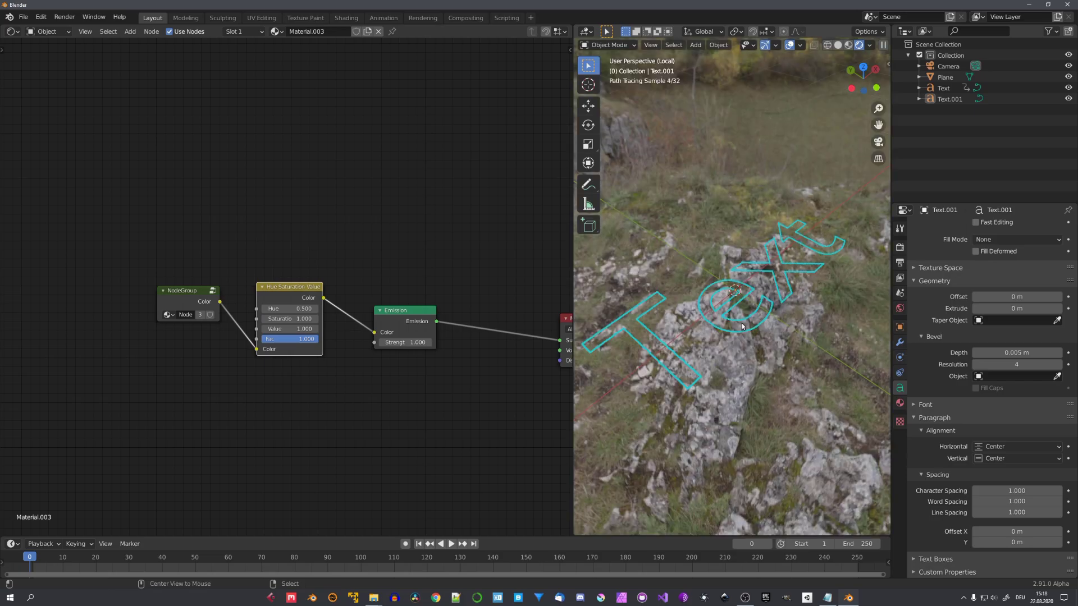
mouse_move(290, 309)
mouse_down()
mouse_move(324, 308)
mouse_move(277, 308)
mouse_up()
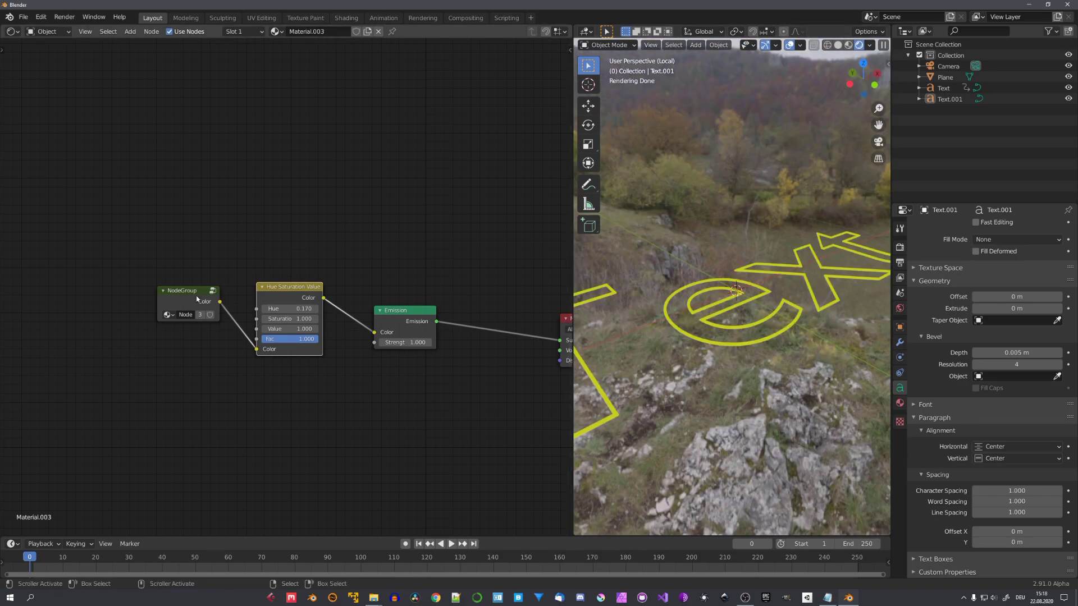
Try other colors on the RGB node inside the shared node group and return to the main node tree.
click(196, 299)
key(Tab)
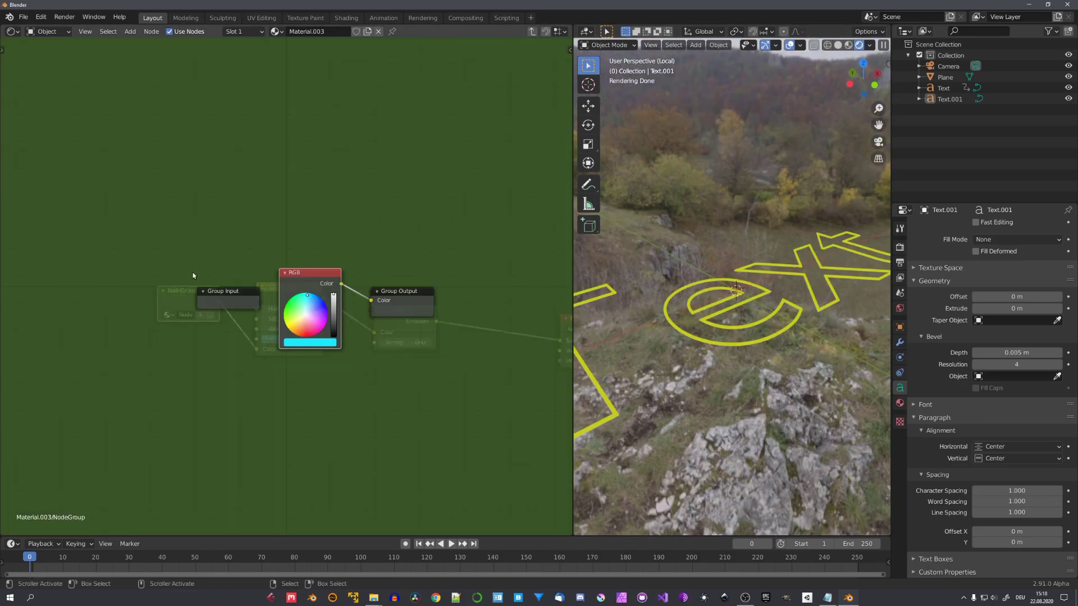
mouse_move(302, 304)
mouse_down()
mouse_move(286, 305)
mouse_move(307, 295)
mouse_up()
key(Tab)
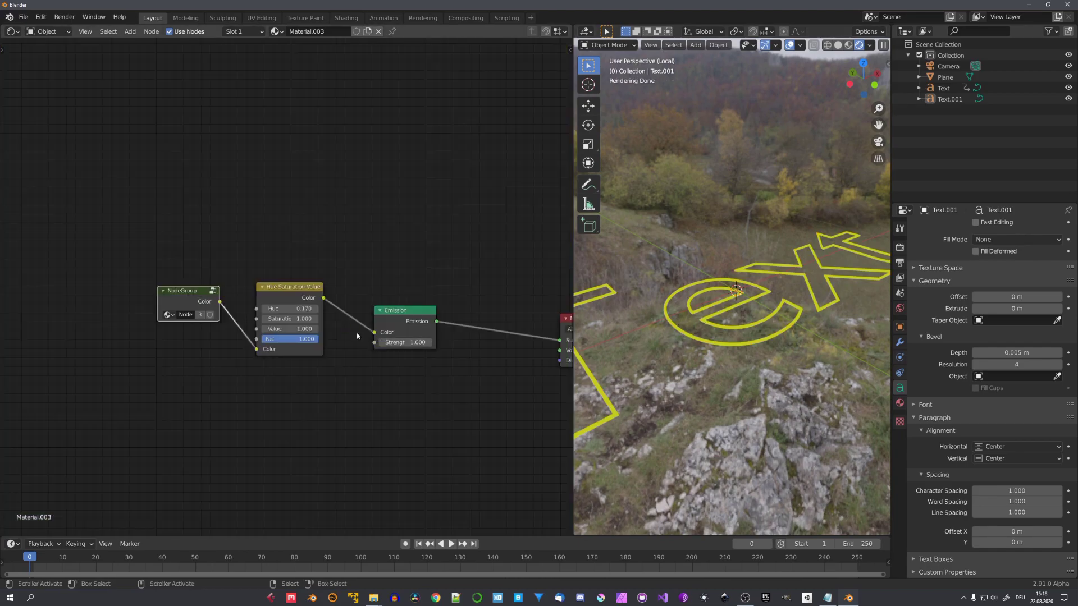
Set the Emission node's strength to 25.
scroll(356, 337, up, 3)
drag(268, 360, 268, 362)
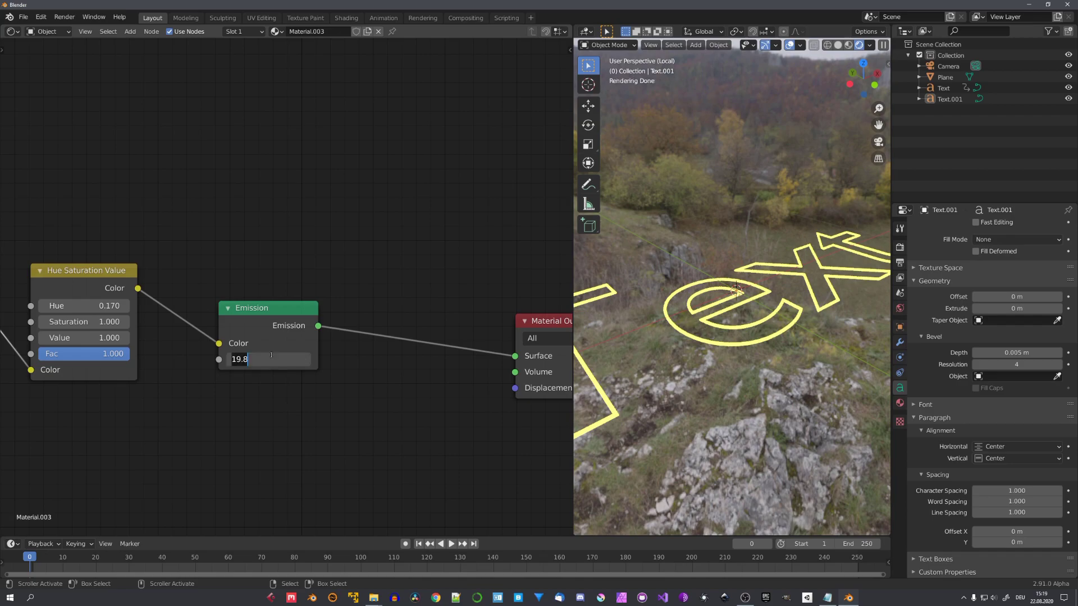
key(Return)
Leave local view and raise the glowing outline along Z to partway up the 3D text's sides.
key(KP_Divide)
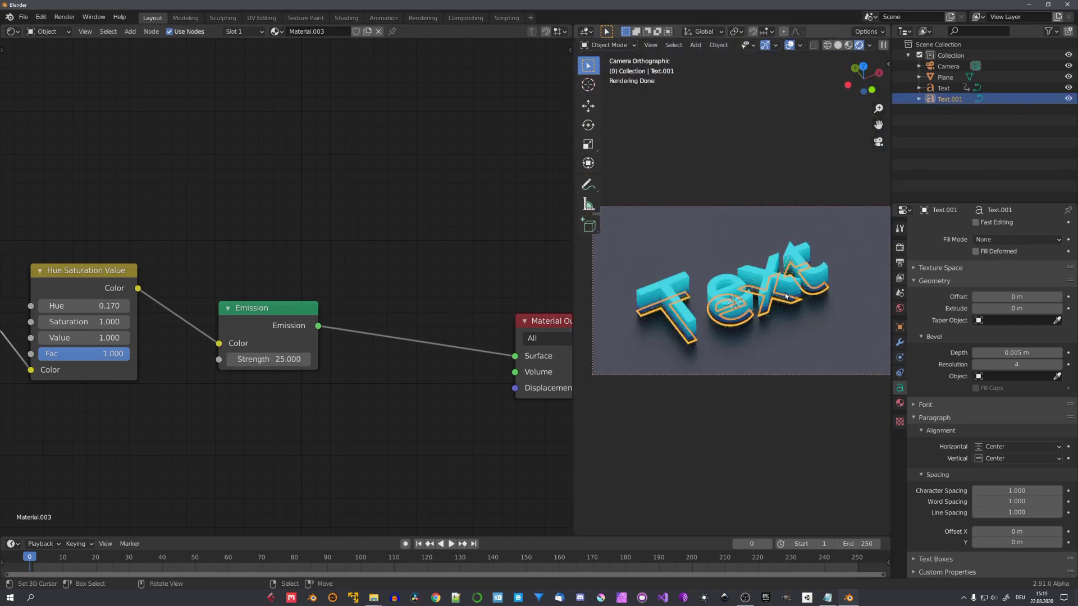
key(g)
key(z)
click(786, 285)
key(alt+a)
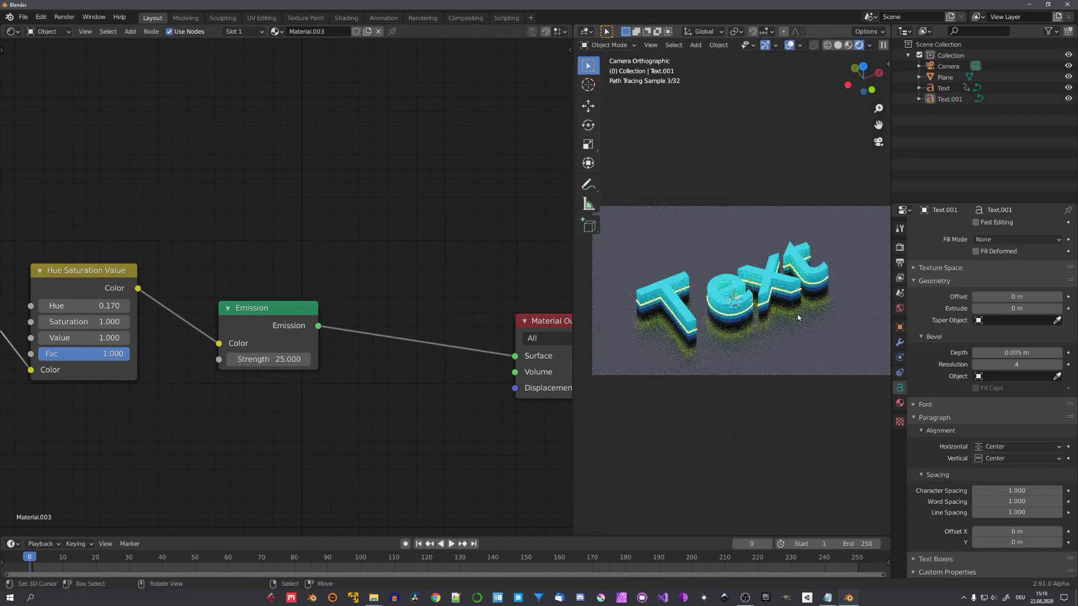
Go to frame 1 and lower the outline text along Z until it sits just beneath the ground plane.
right_click(749, 257)
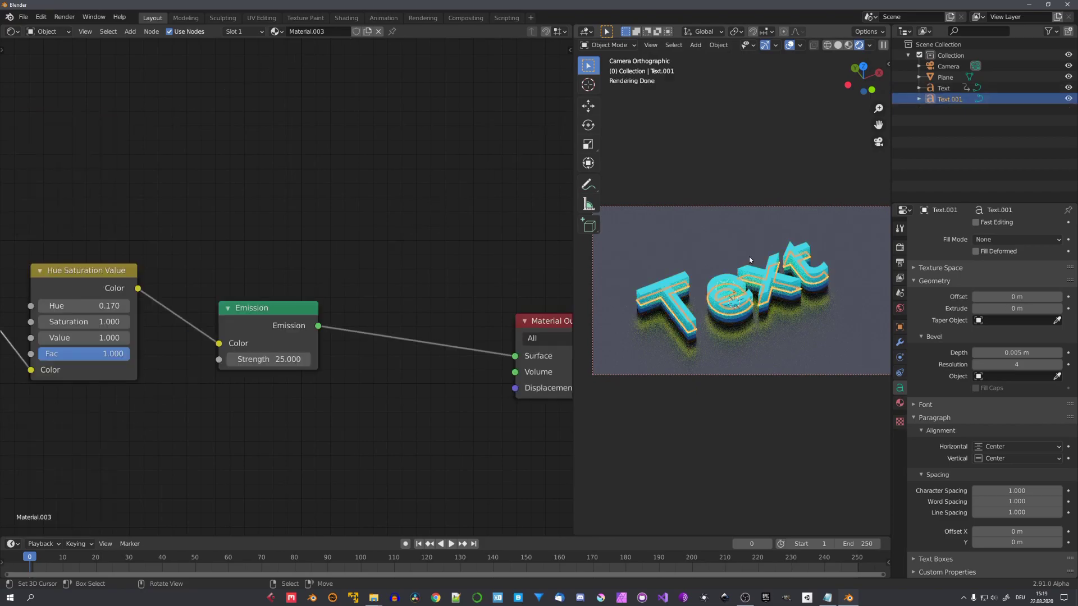
key(Right)
middle_drag(724, 315, 739, 299)
key(g)
key(z)
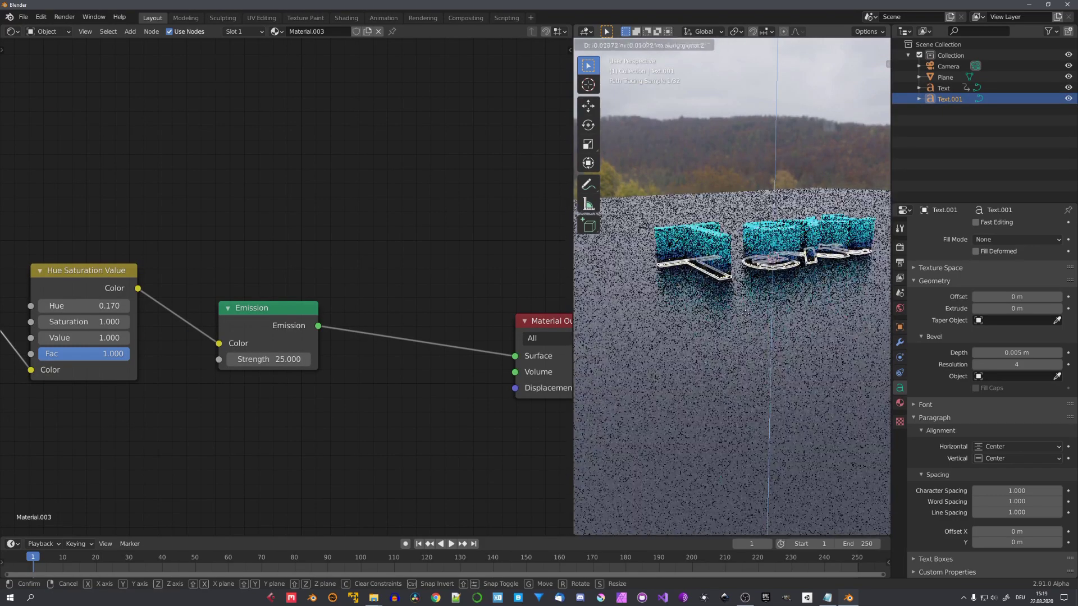
click(742, 339)
key(alt+a)
middle_drag(743, 339, 750, 312)
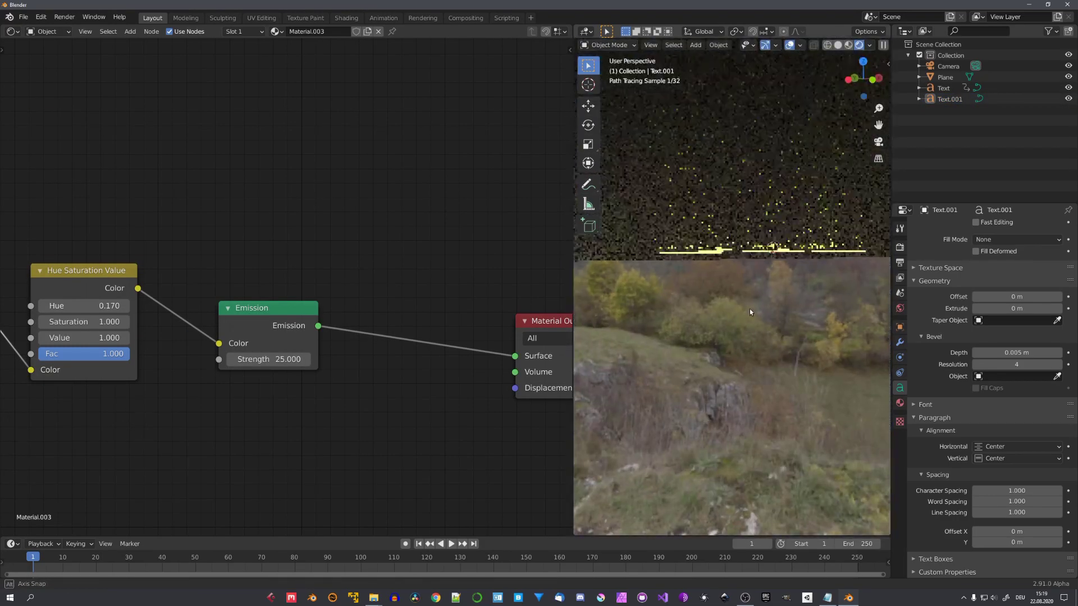
Insert a location keyframe for the outline text at frame 1.
click(719, 254)
key(i)
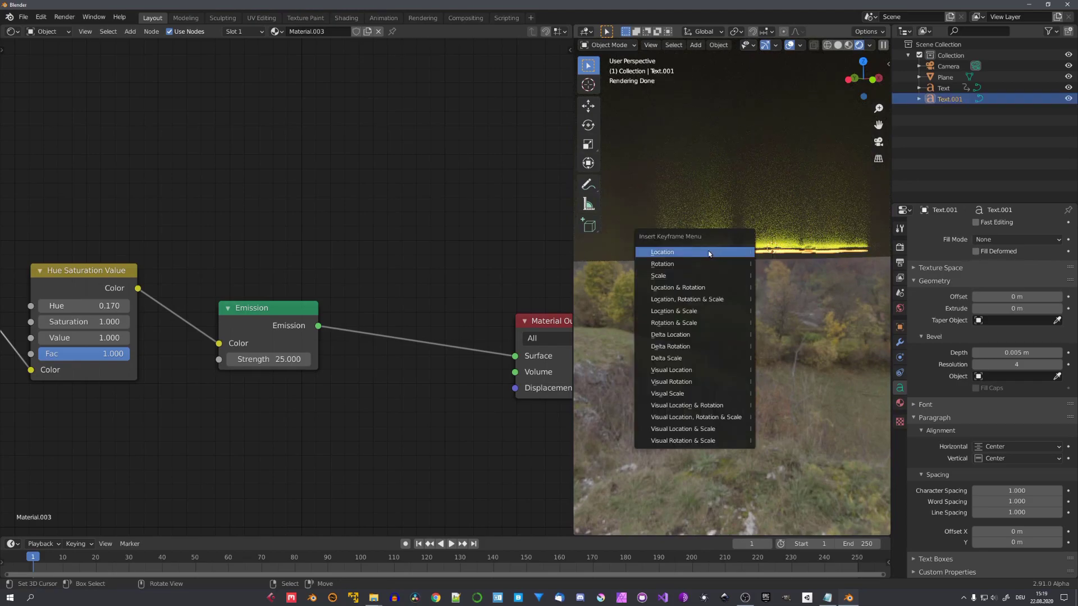
click(709, 254)
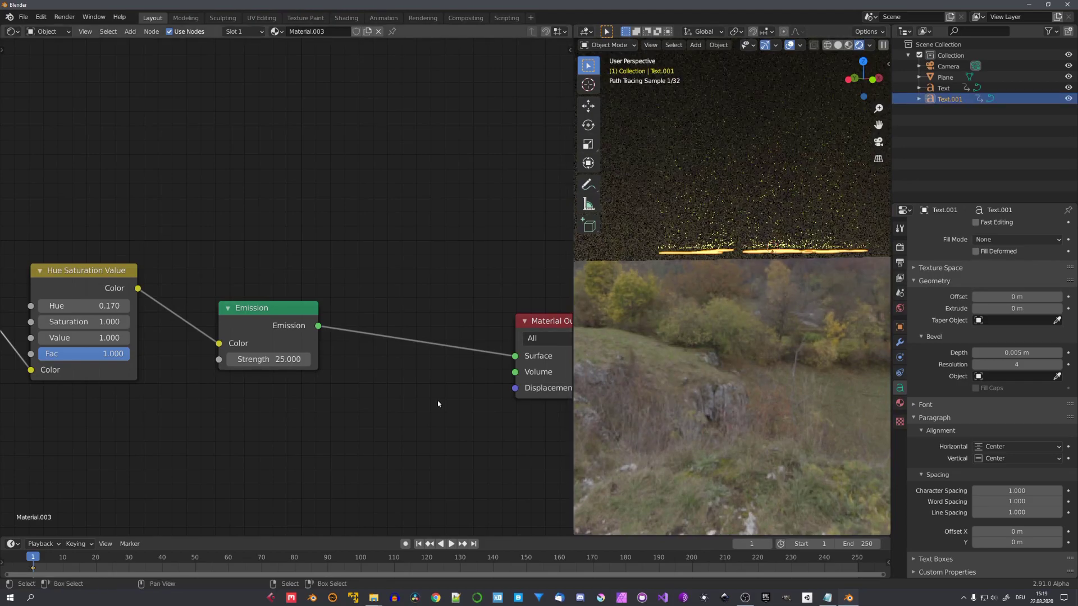
At frame 30, raise the outline about 0.8 m along Z above the text in camera view and keyframe its location.
click(129, 561)
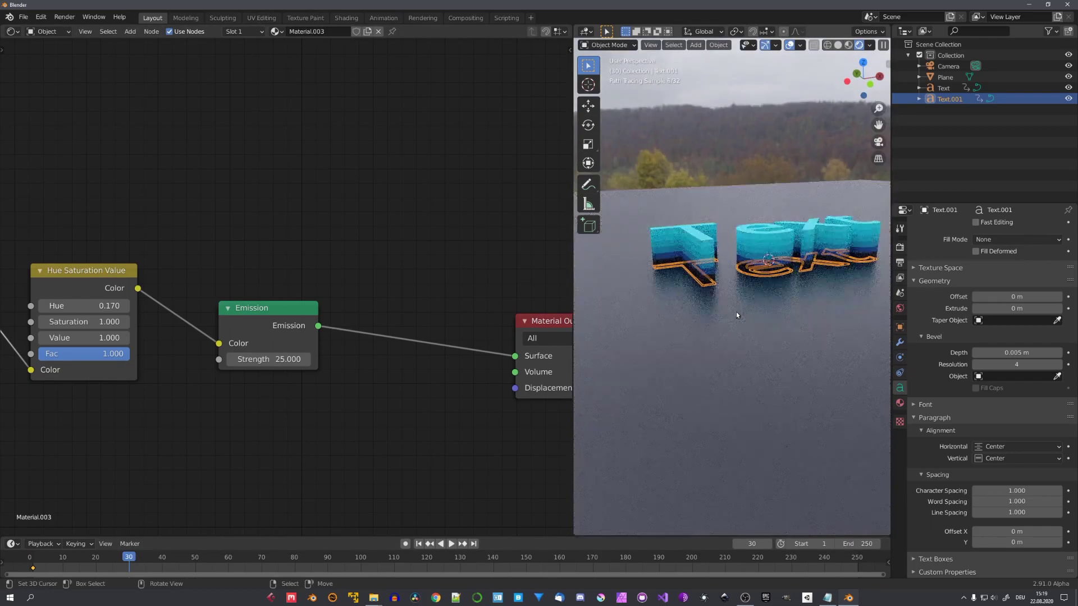
key(KP_0)
key(g)
key(z)
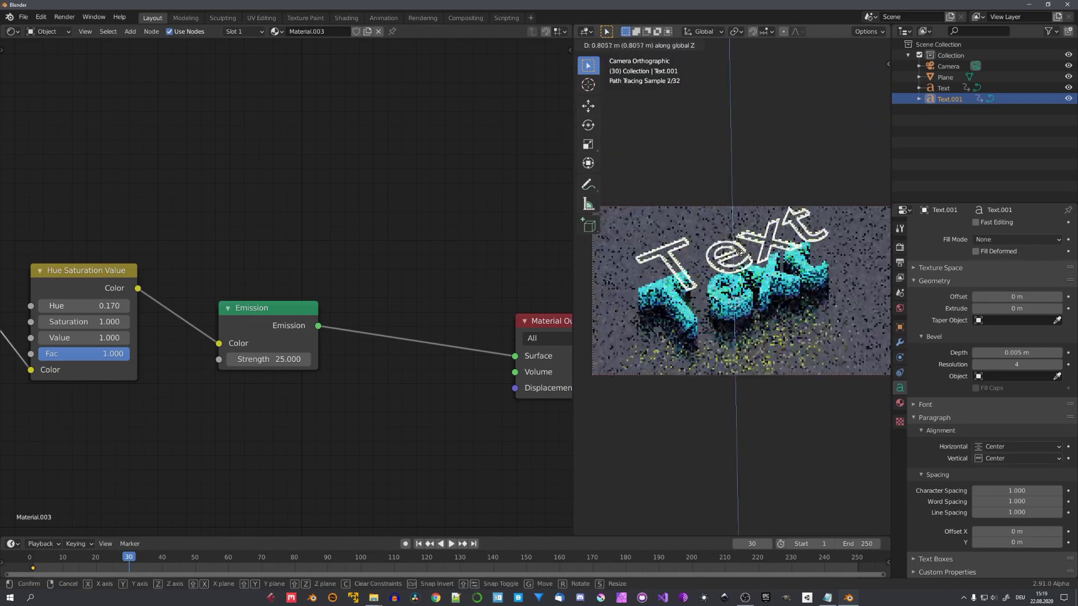
click(741, 254)
key(i)
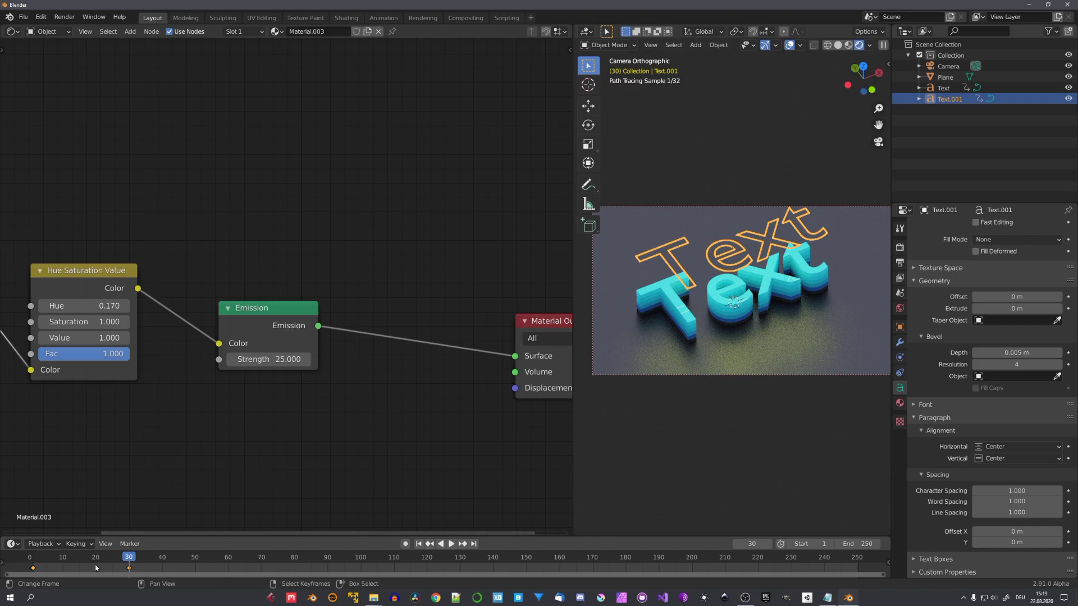
Set the interpolation of the outline's location keyframes and play the animation from frame 1.
key(t)
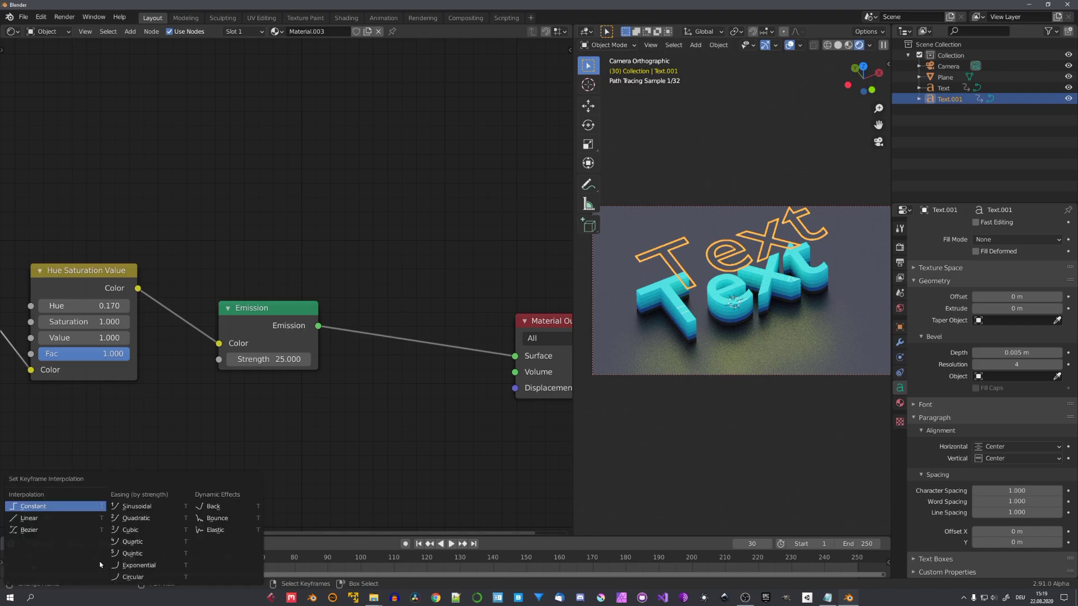
click(76, 525)
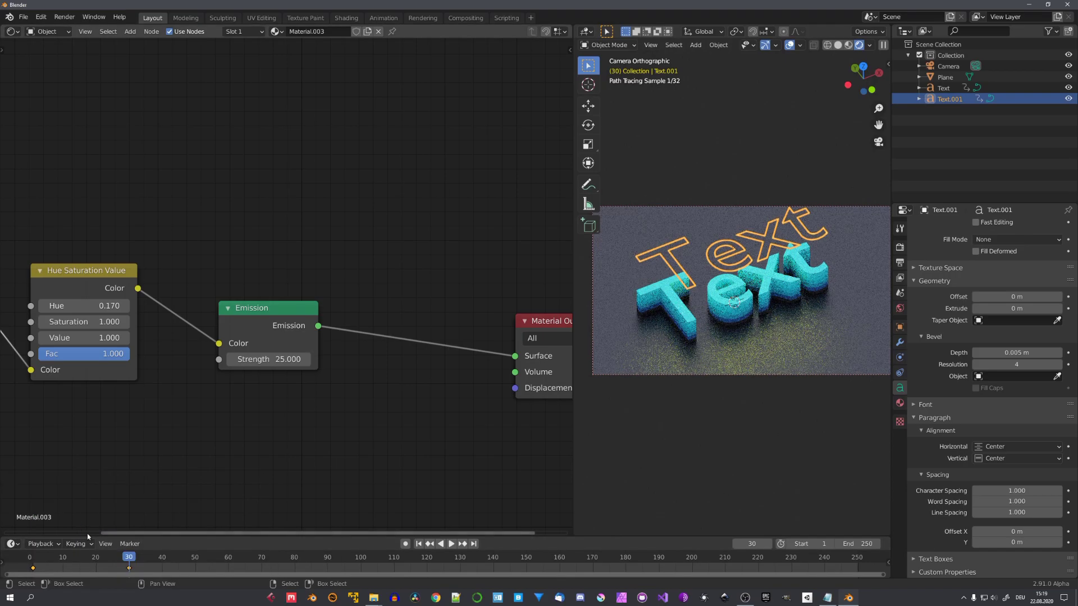
click(726, 353)
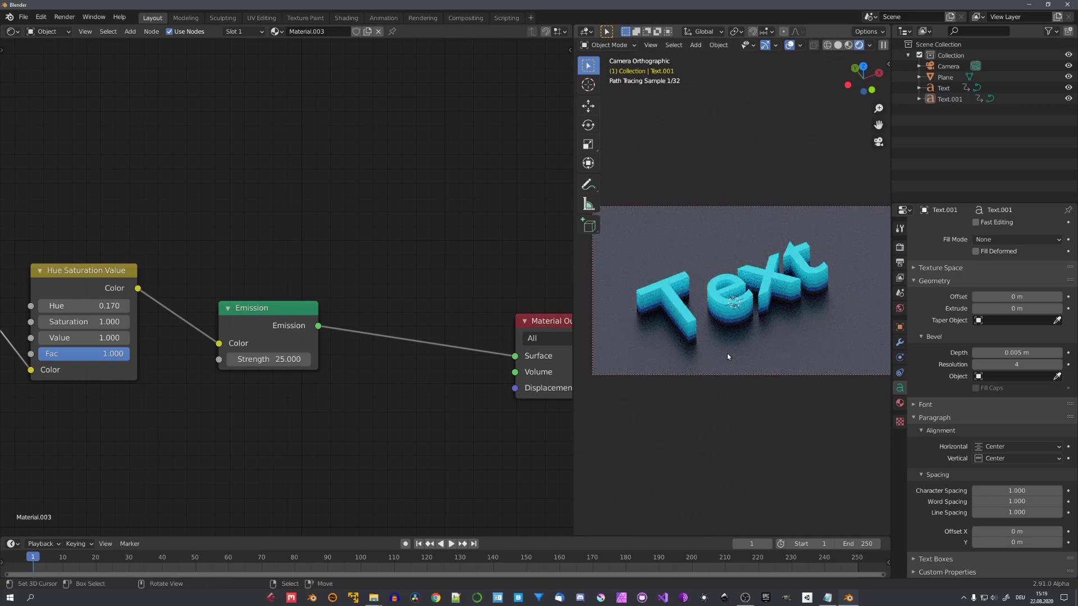
key(space)
key(space)
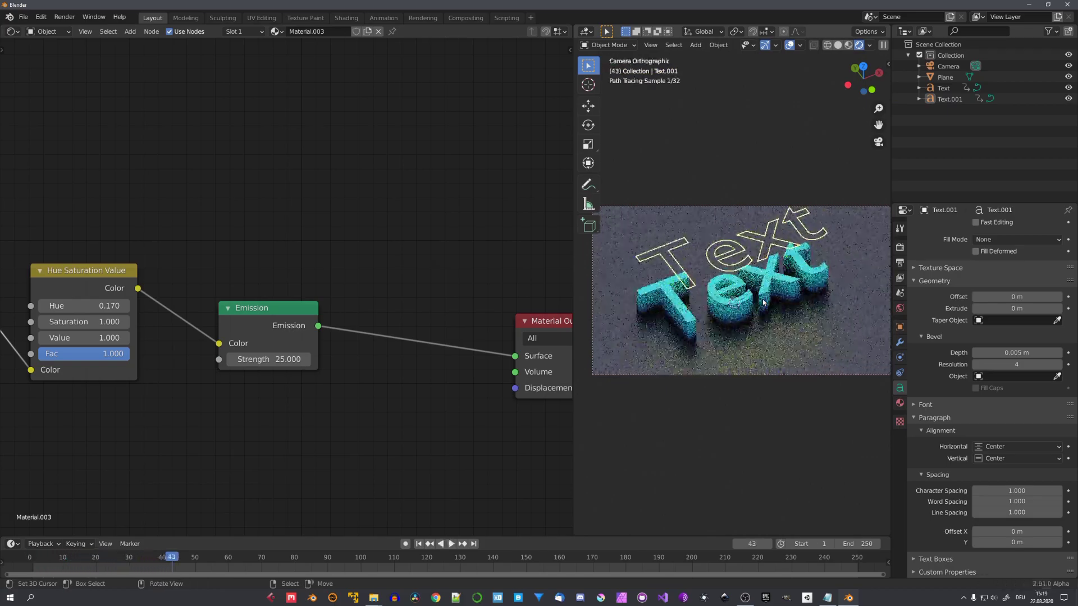
Add a Texture Coordinate node to the outline's emission material and preview its Generated output on the text.
right_click(742, 270)
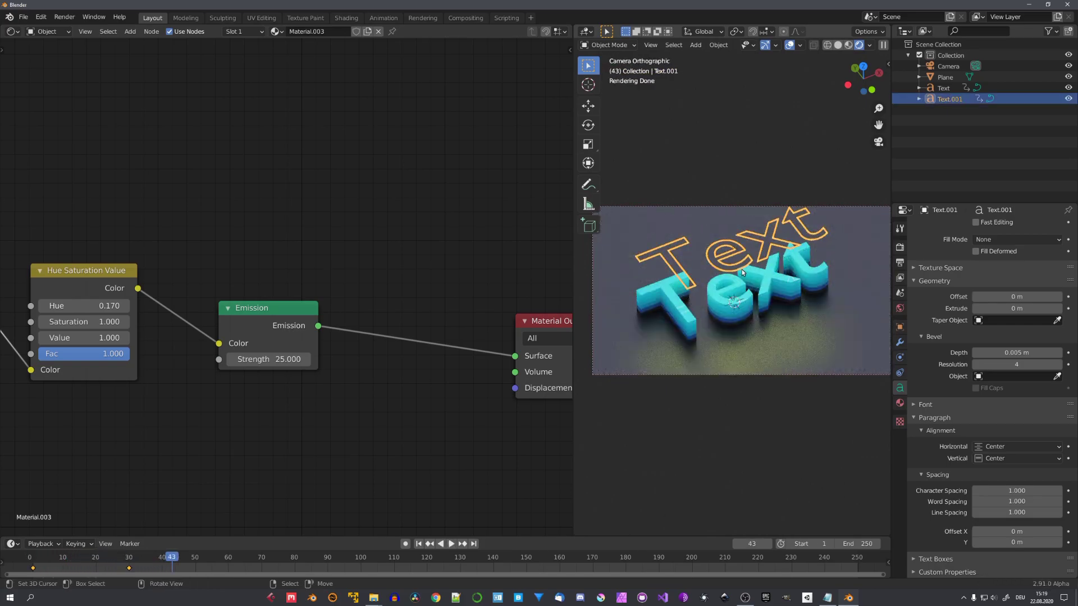
key(alt+a)
middle_drag(770, 315, 750, 321)
scroll(673, 330, up, 2)
scroll(120, 332, down, 7)
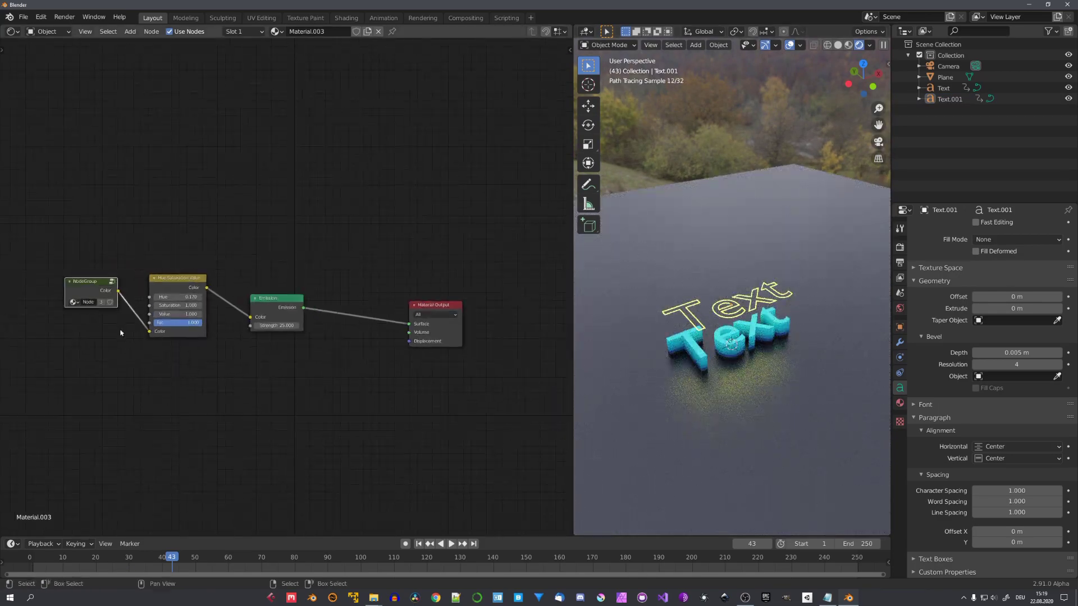
middle_drag(120, 332, 314, 284)
key(shift+a)
click(316, 340)
text(text)
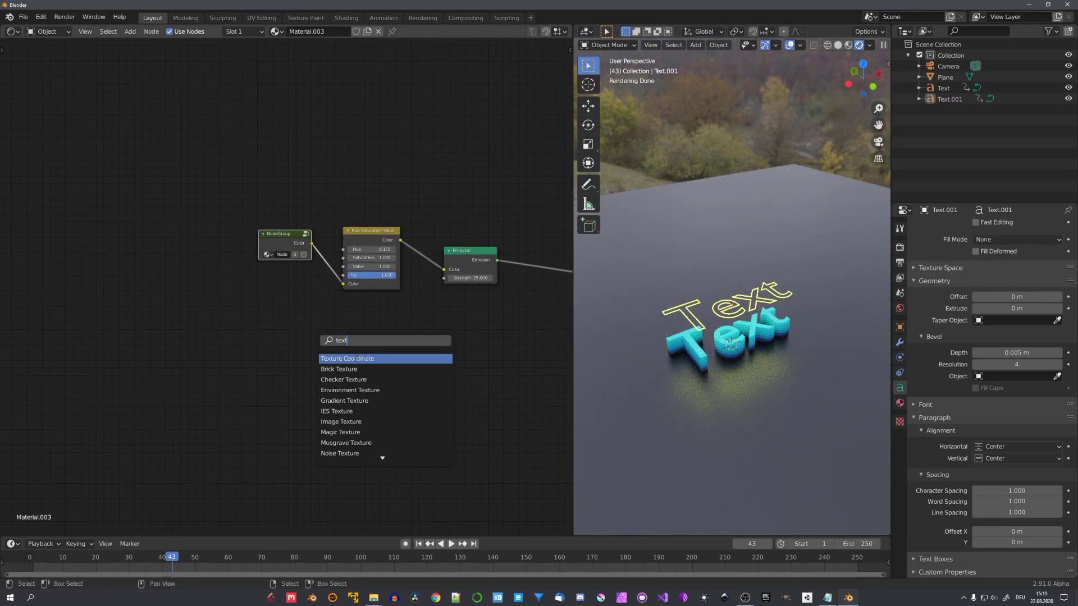
click(353, 360)
click(262, 332)
ctrl+shift+click(256, 331)
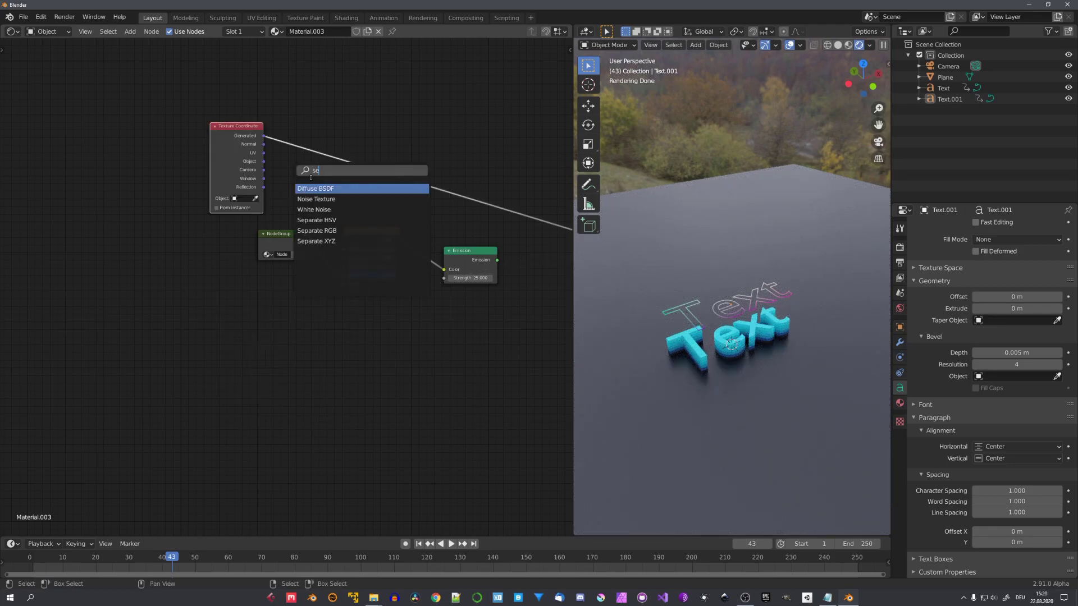
Add a Separate XYZ node after the Generated coordinates and preview its individual outputs.
click(314, 241)
click(305, 152)
ctrl+shift+click(323, 104)
ctrl+shift+click(323, 104)
drag(327, 103, 320, 152)
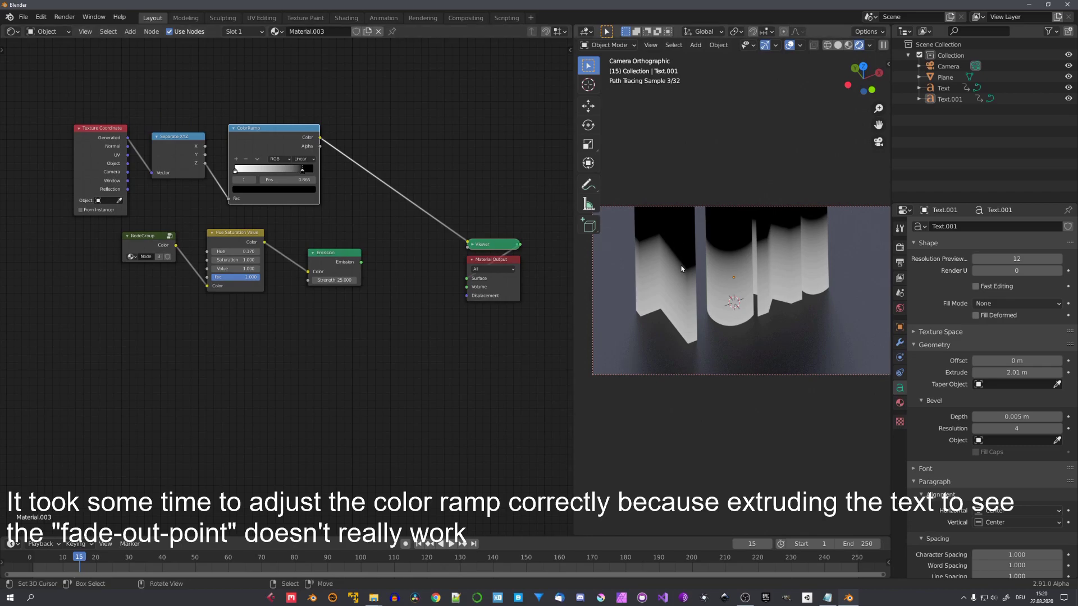
In the outline's fade-out material, move the Invert and Map Range nodes closer together after the Separate XYZ node.
middle_drag(428, 207, 418, 248)
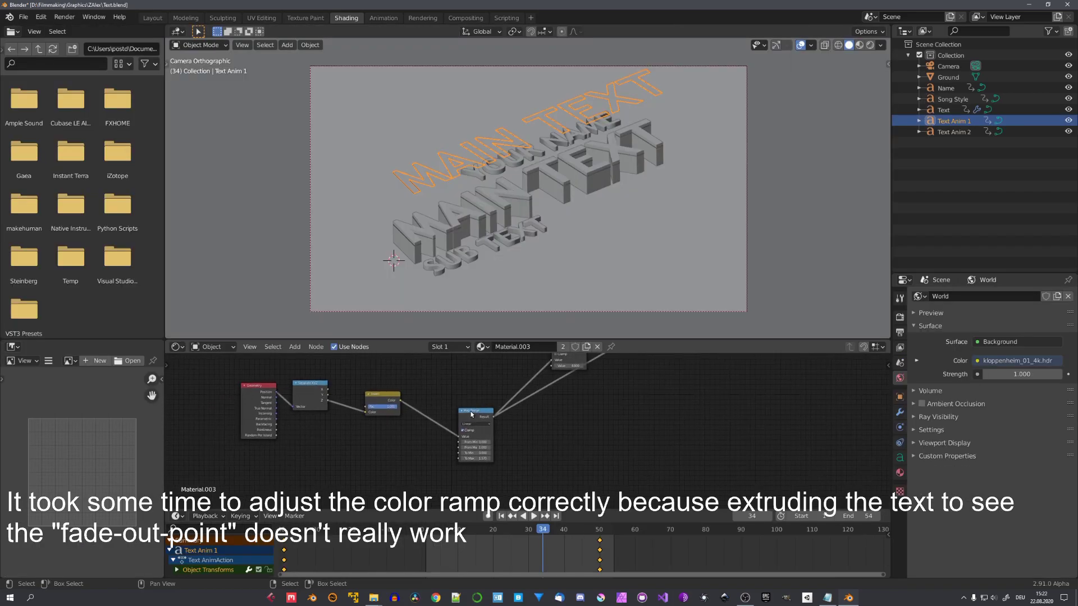
drag(402, 409, 384, 412)
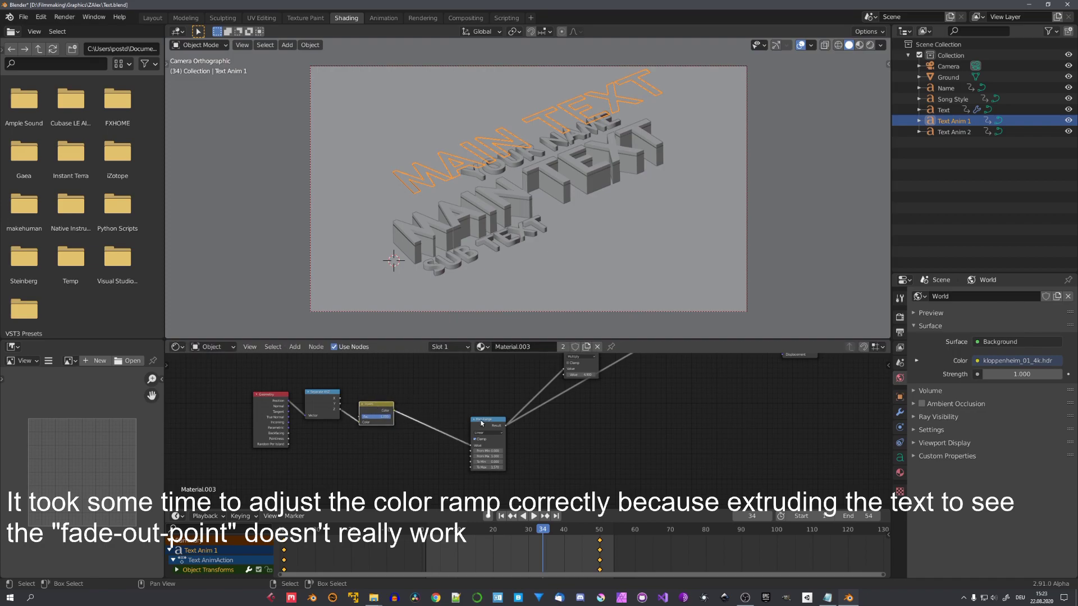
drag(484, 423, 405, 379)
scroll(472, 410, up, 4)
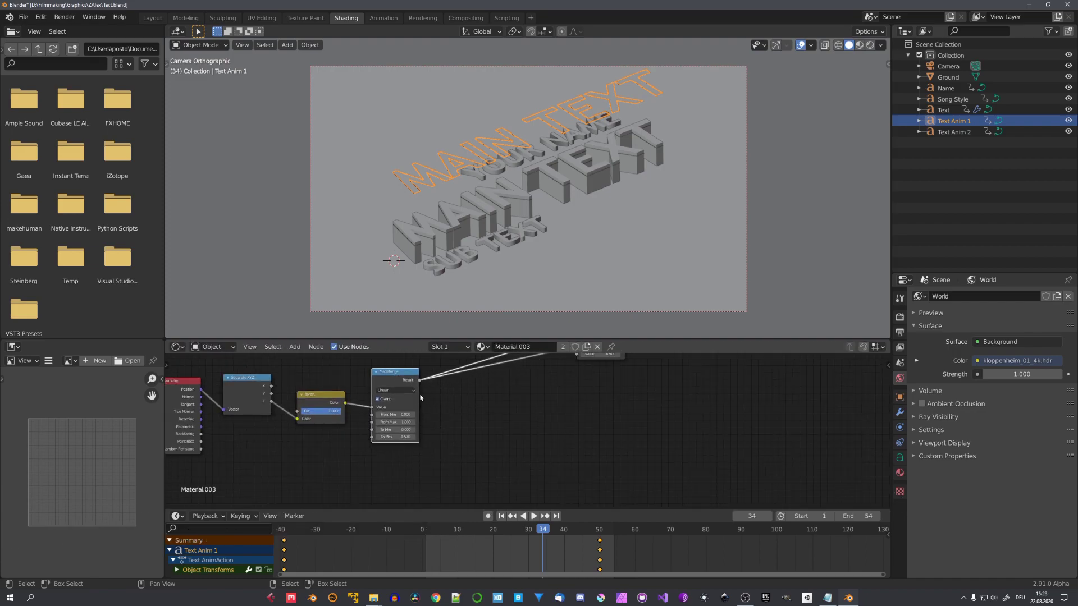
middle_drag(409, 398, 477, 423)
drag(472, 408, 469, 401)
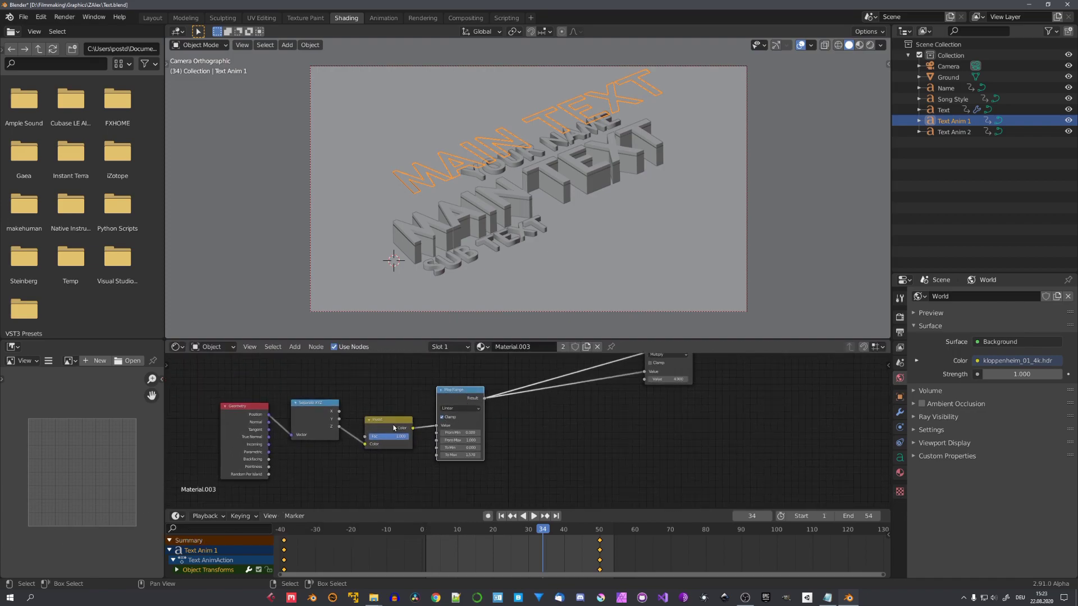
drag(394, 428, 391, 419)
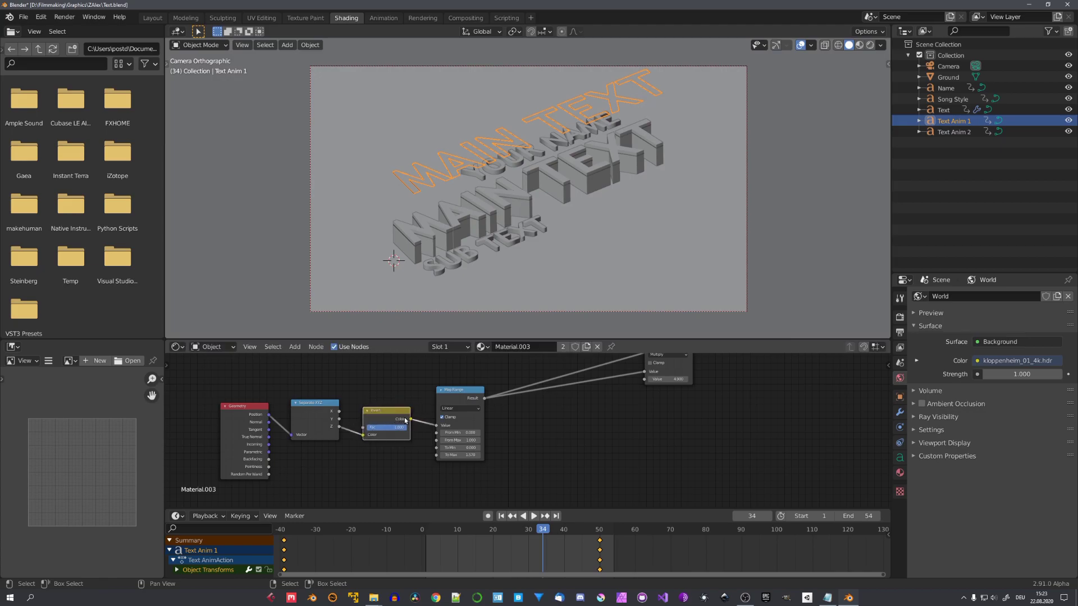
Reposition the Emission node and the Multiply node that feeds its strength in the outline's material.
scroll(405, 420, down, 2)
scroll(434, 396, up, 2)
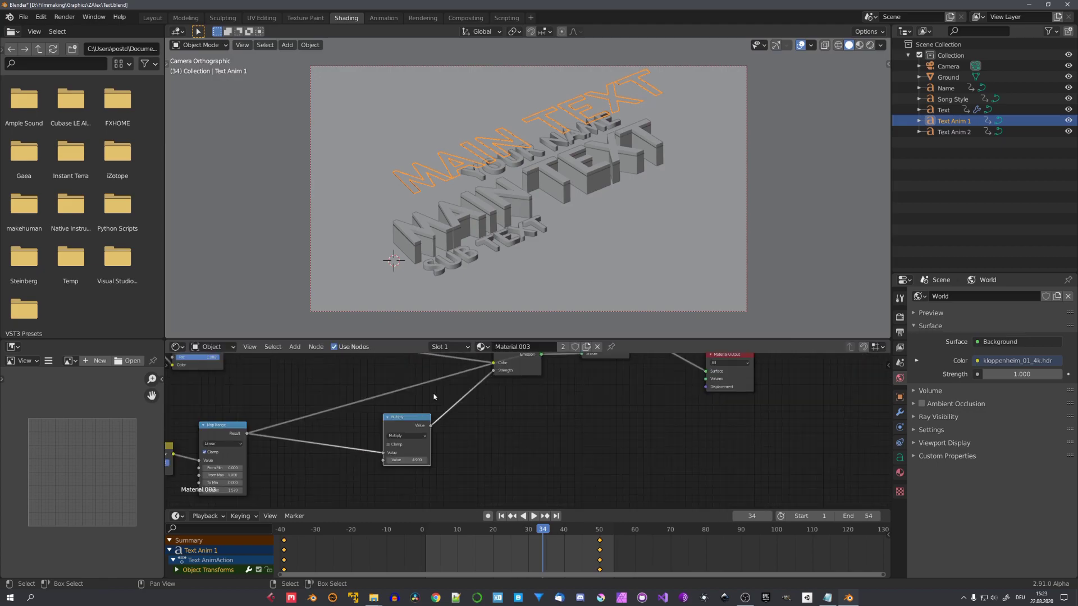
middle_drag(434, 396, 489, 410)
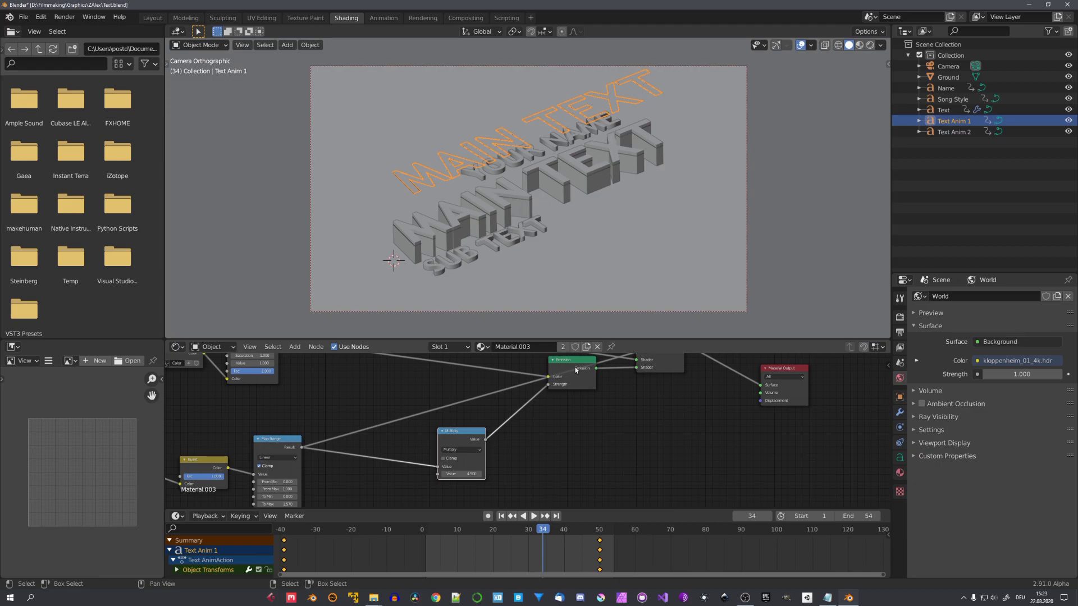
drag(588, 368, 586, 385)
middle_drag(624, 398, 611, 431)
scroll(451, 414, up, 3)
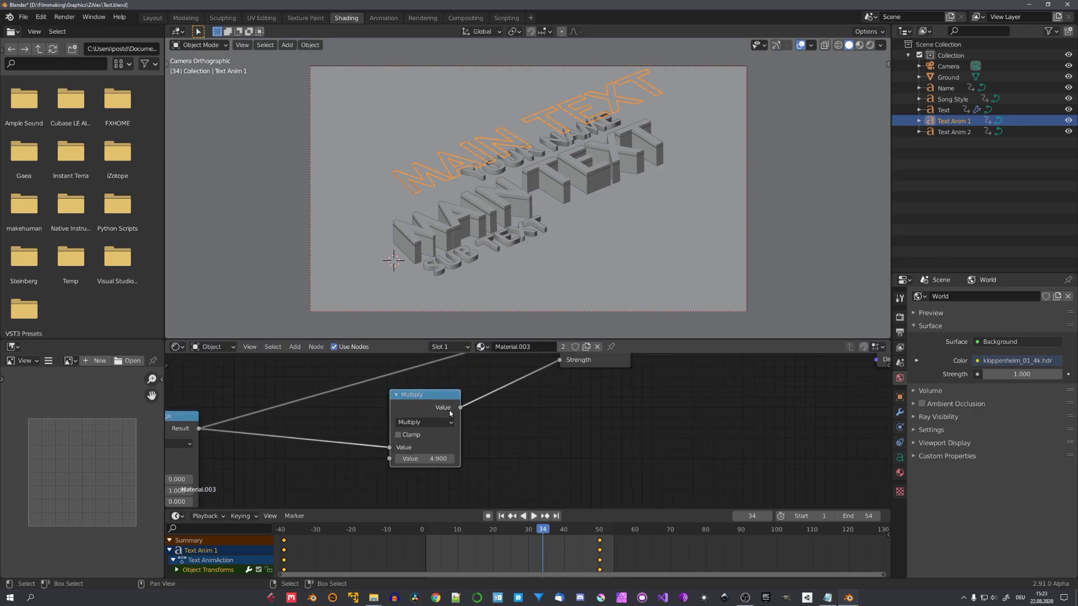
drag(450, 414, 434, 420)
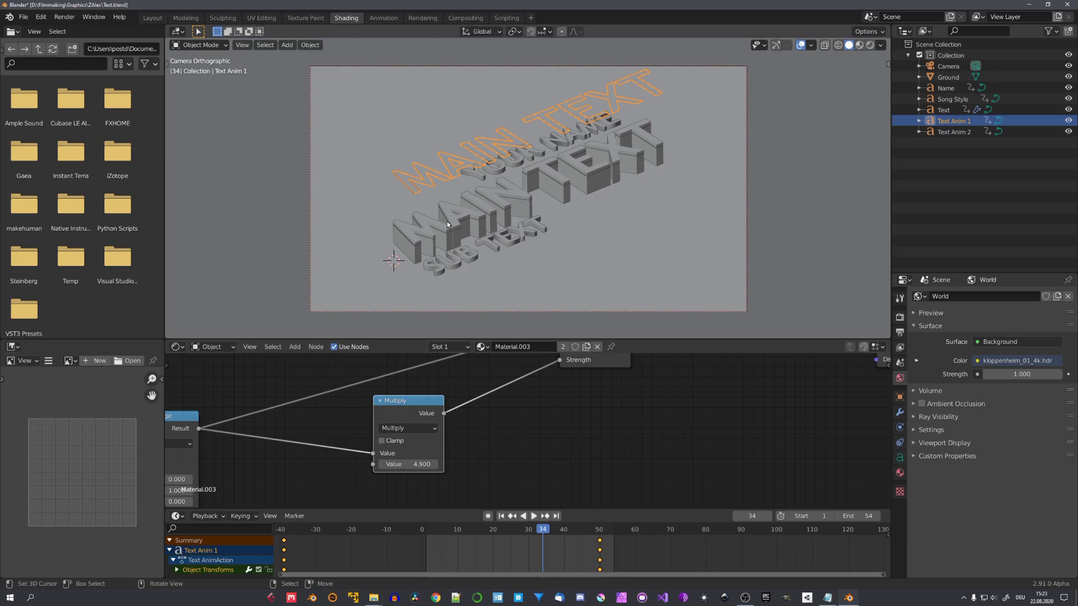
Play the rising outline animation in camera view, checking frame 30, and switch to the Layout workspace.
key(space)
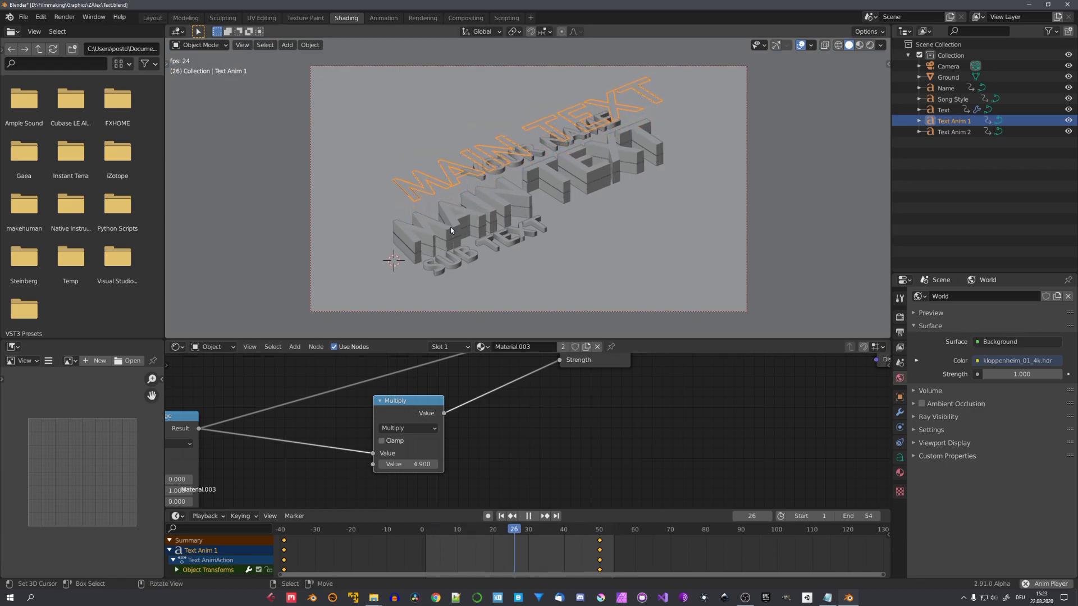
key(space)
scroll(456, 191, up, 4)
scroll(438, 146, down, 5)
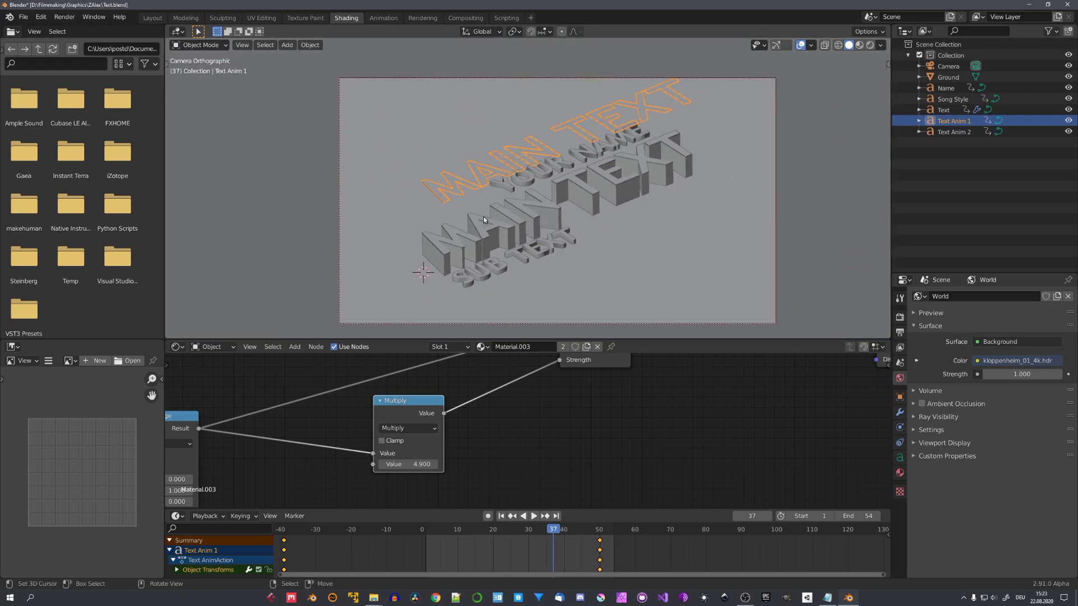
key(space)
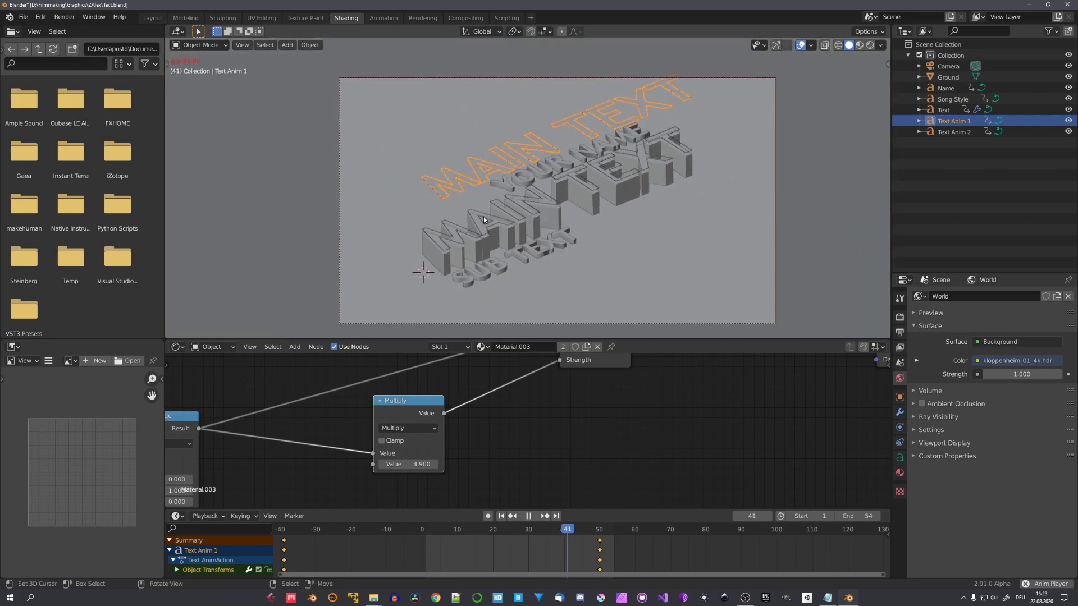
click(529, 531)
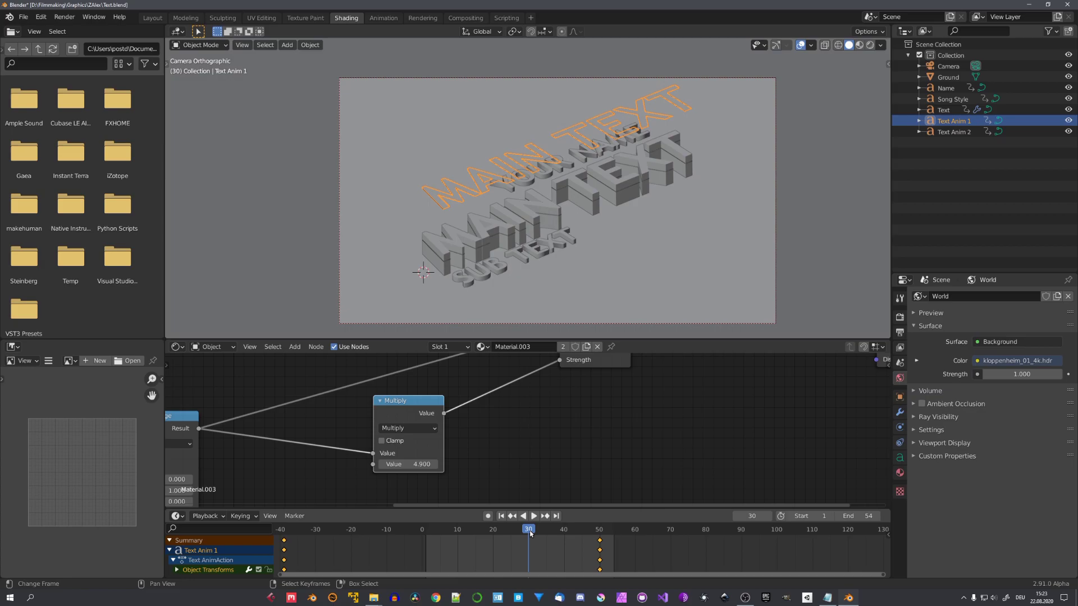
scroll(475, 197, up, 1)
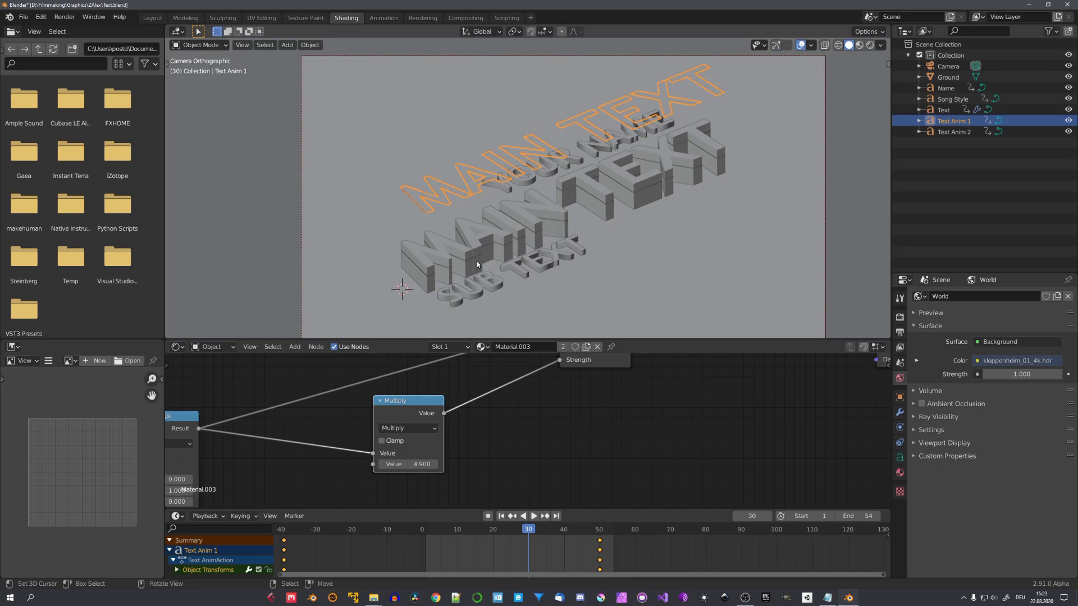
key(space)
key(space)
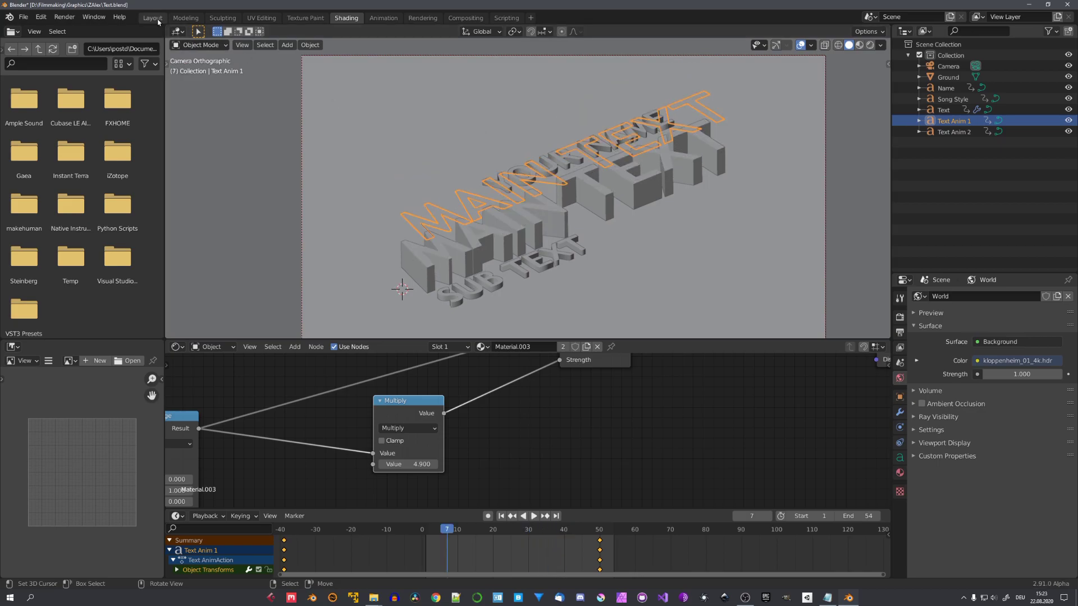
click(158, 20)
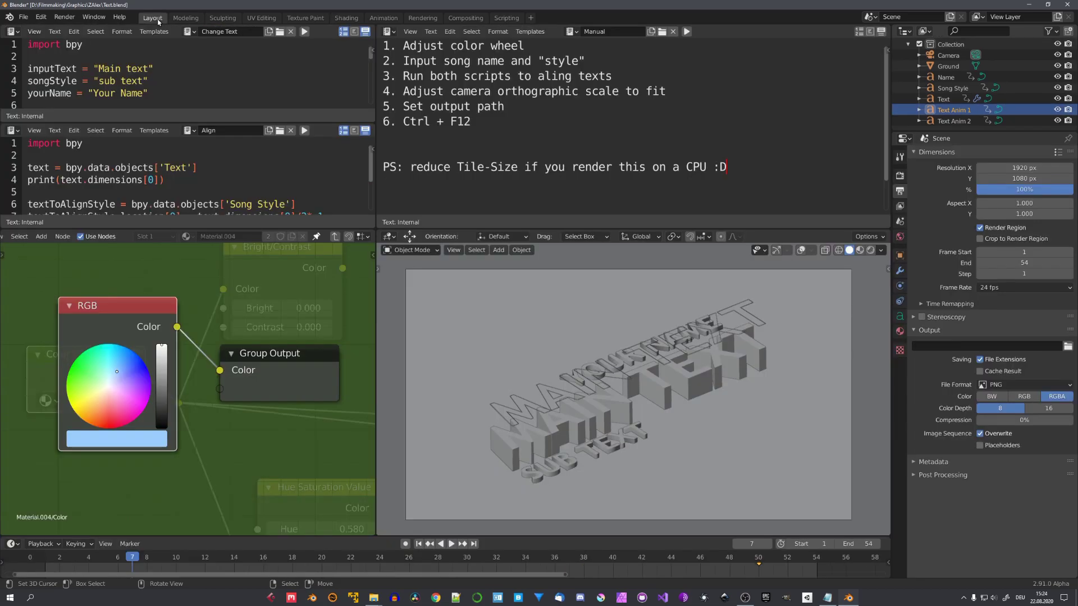